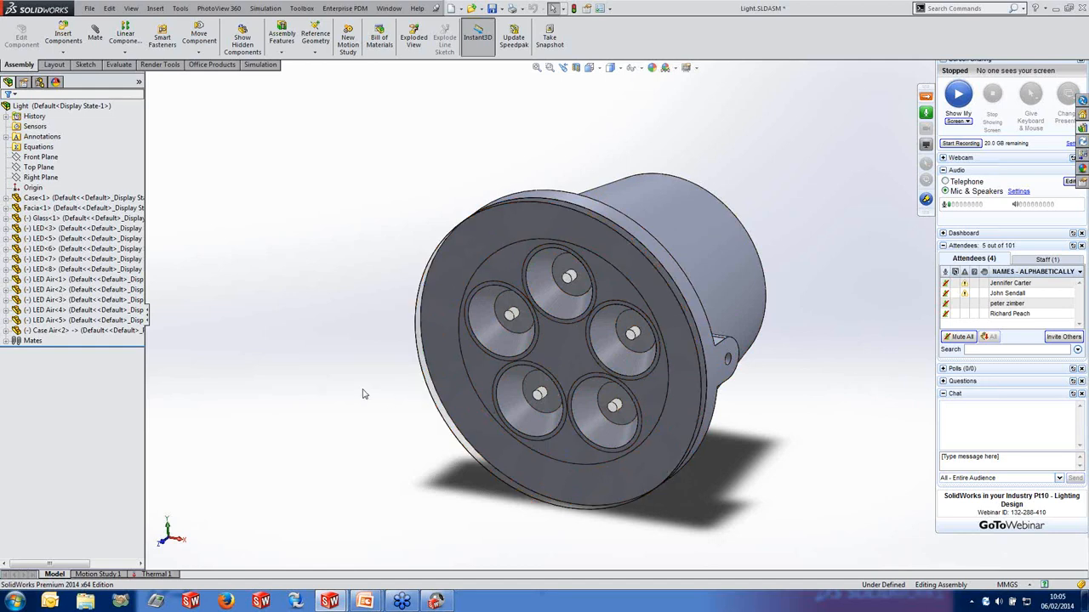
Open the light assembly's Case component as a separate part.
right_click(719, 267)
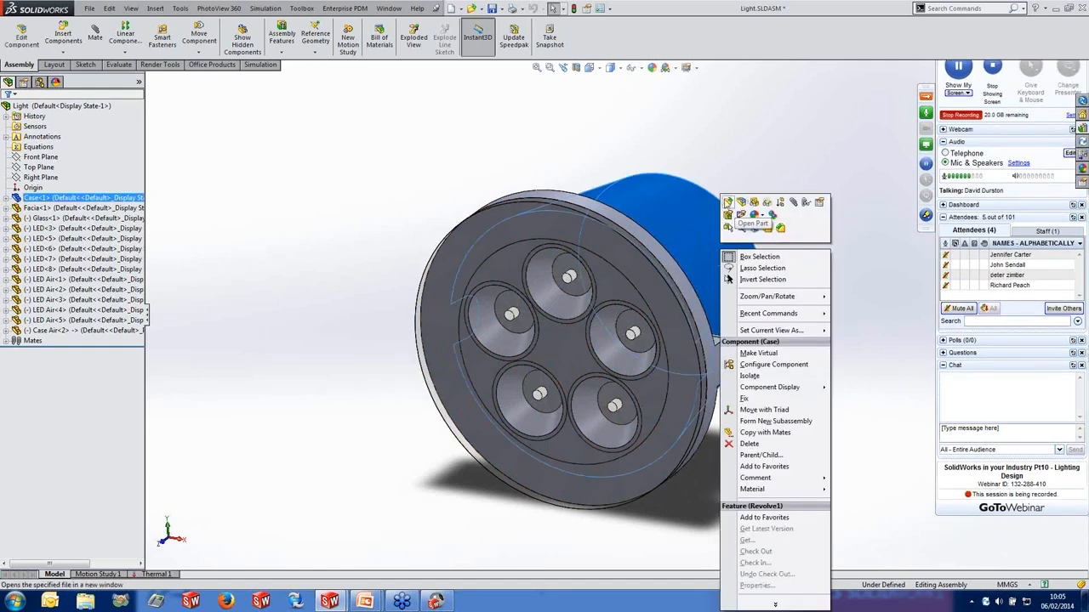
click(728, 202)
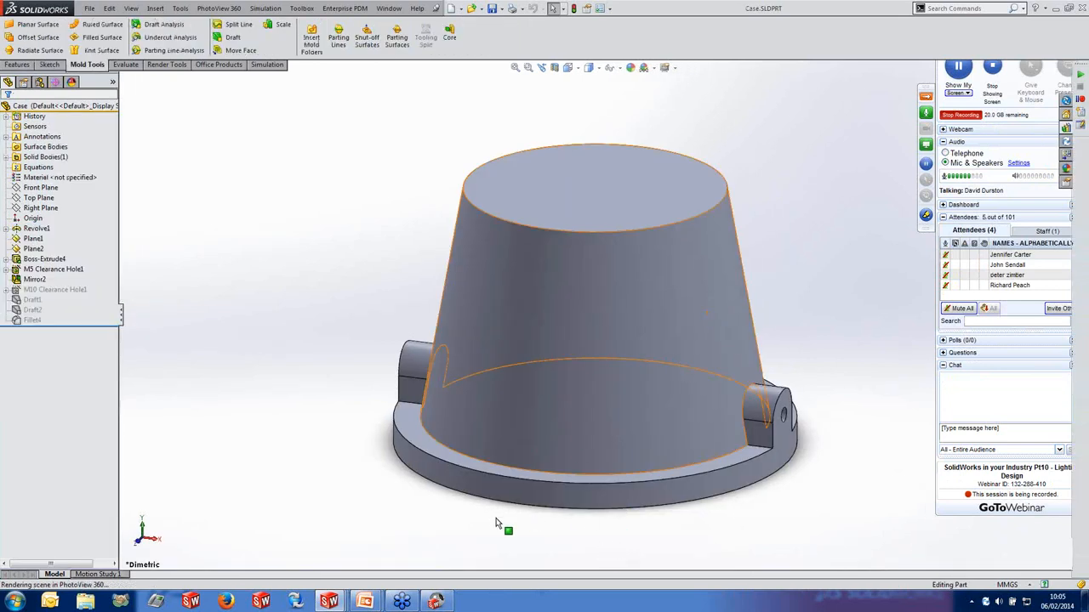
middle_drag(498, 524, 423, 513)
middle_drag(649, 547, 739, 500)
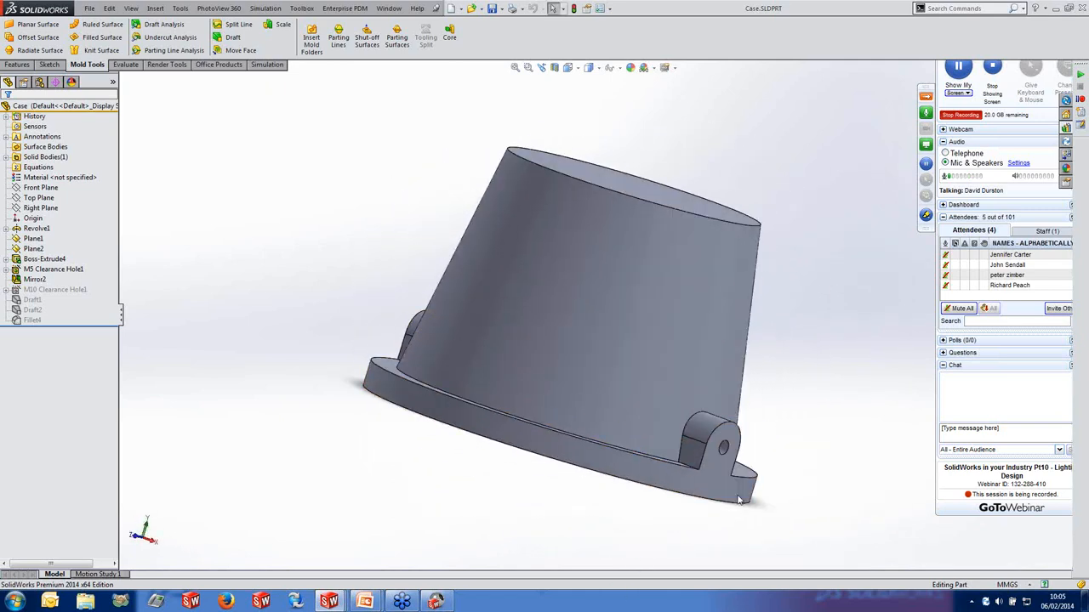
middle_drag(660, 351, 661, 397)
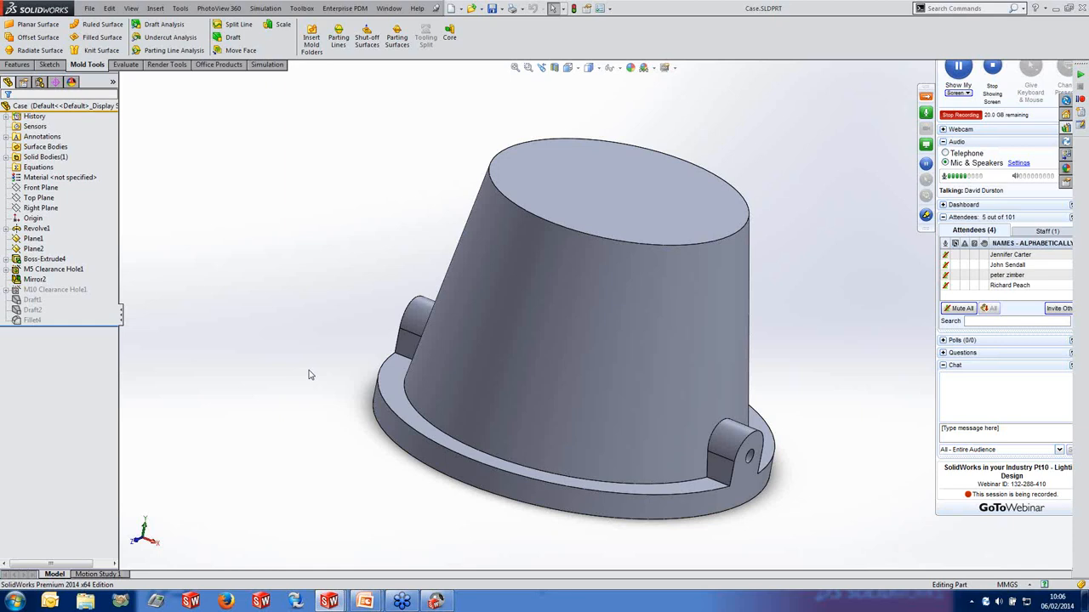
Run a Parting Line draft analysis at 3 degrees, using the flange's flat underside as the pull direction.
click(191, 28)
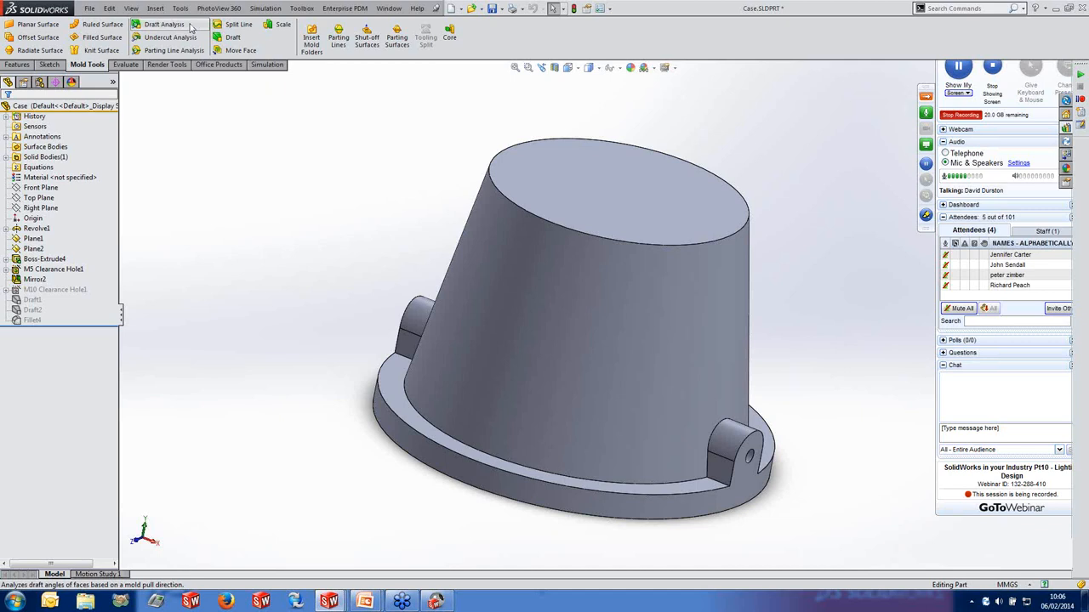
click(339, 36)
middle_drag(302, 348, 281, 281)
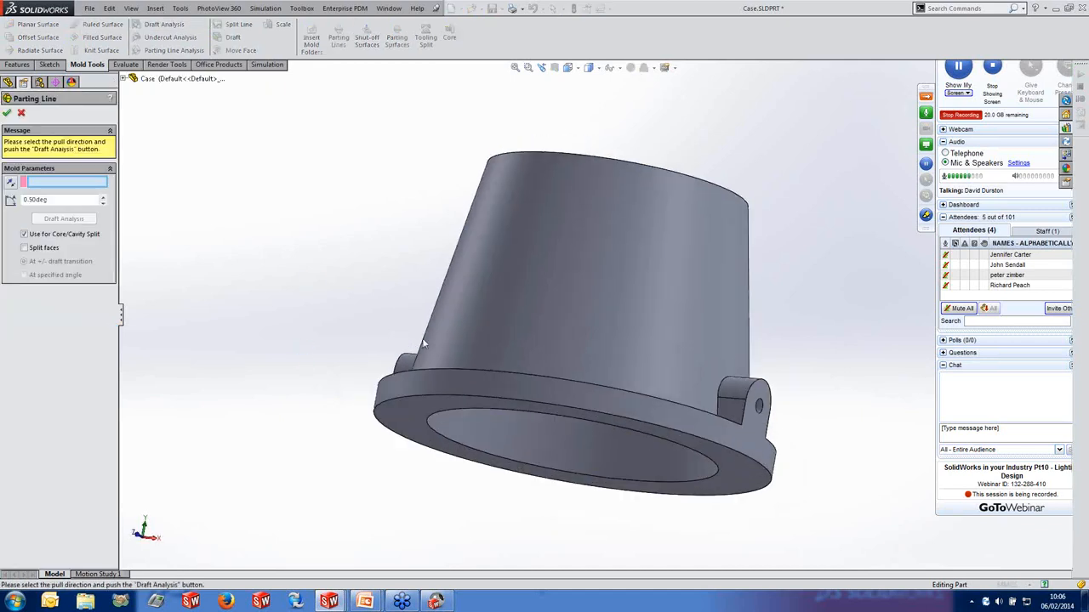
click(414, 432)
middle_drag(333, 182, 377, 269)
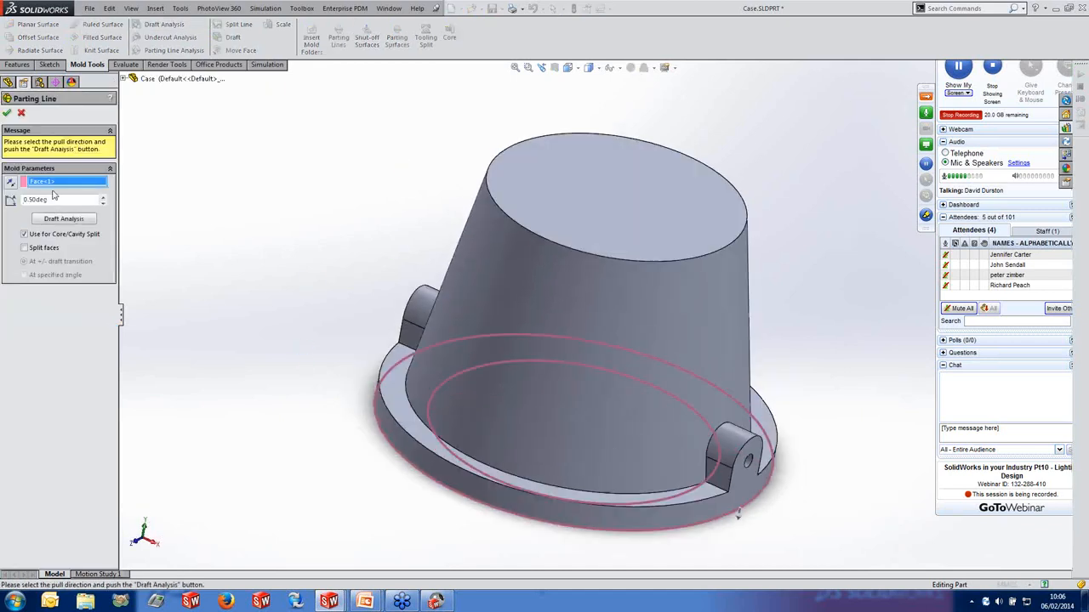
drag(68, 200, 2, 197)
text(3)
click(76, 219)
Examine the draft colours on the case's outer wall, interior, flange and lugs, and close the Parting Line command without creating one.
middle_drag(299, 387, 288, 316)
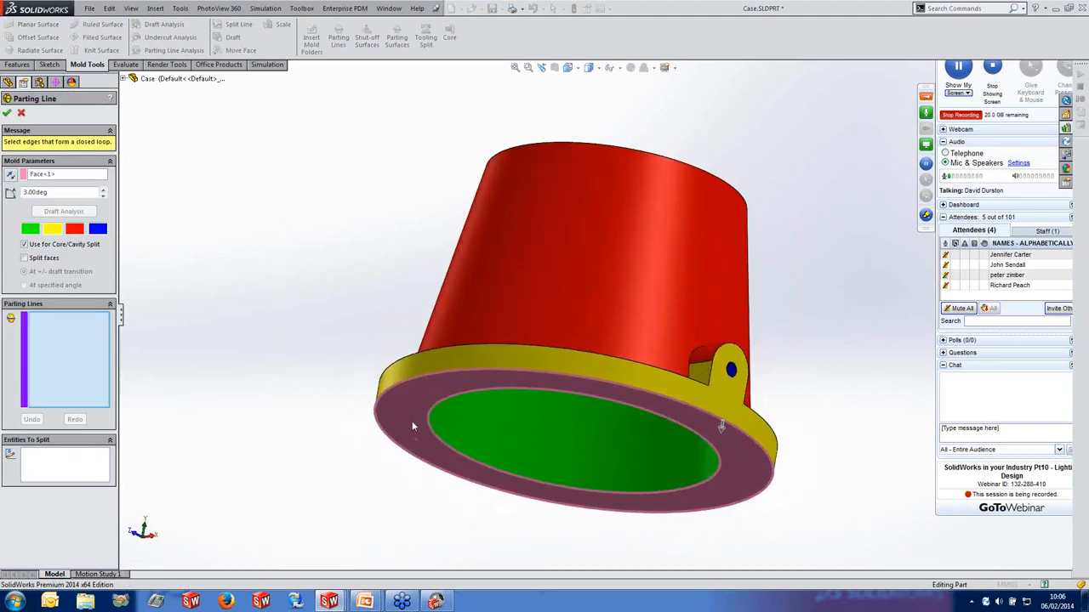
middle_drag(348, 229, 354, 270)
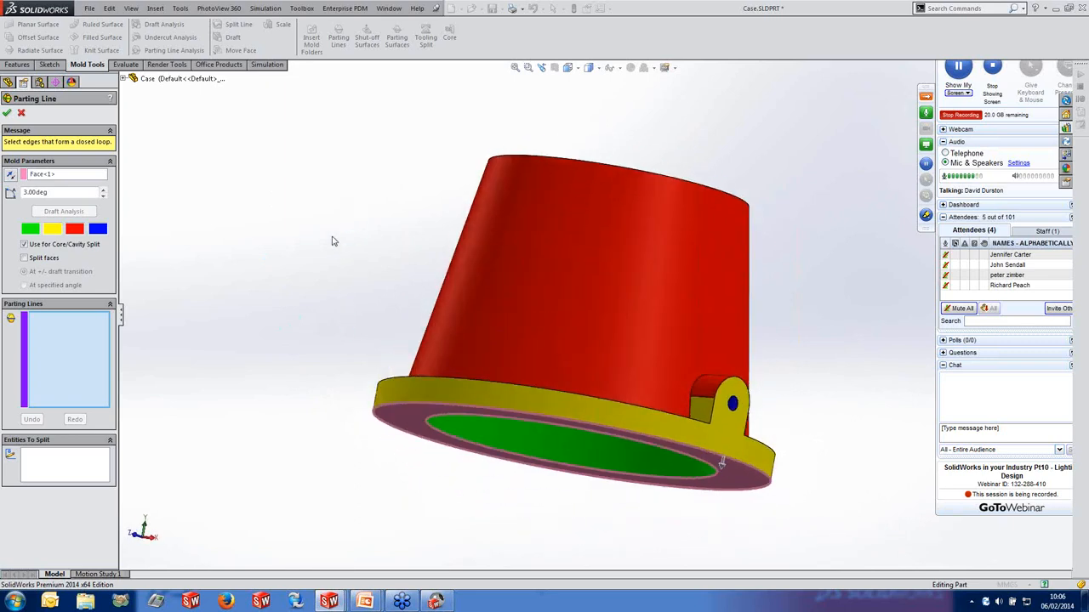
middle_drag(355, 185, 355, 217)
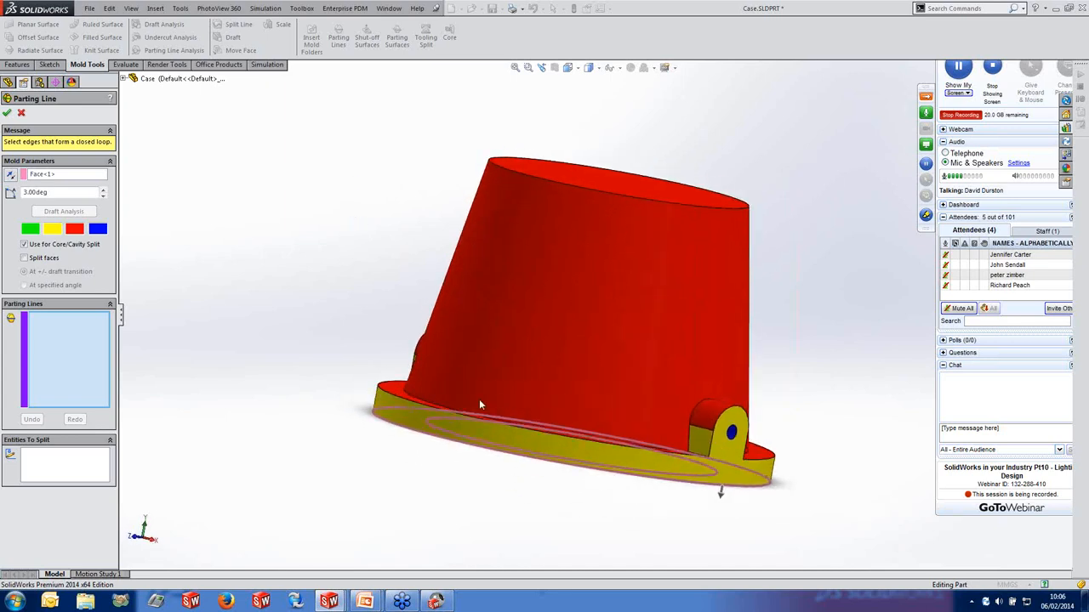
middle_drag(383, 515, 497, 322)
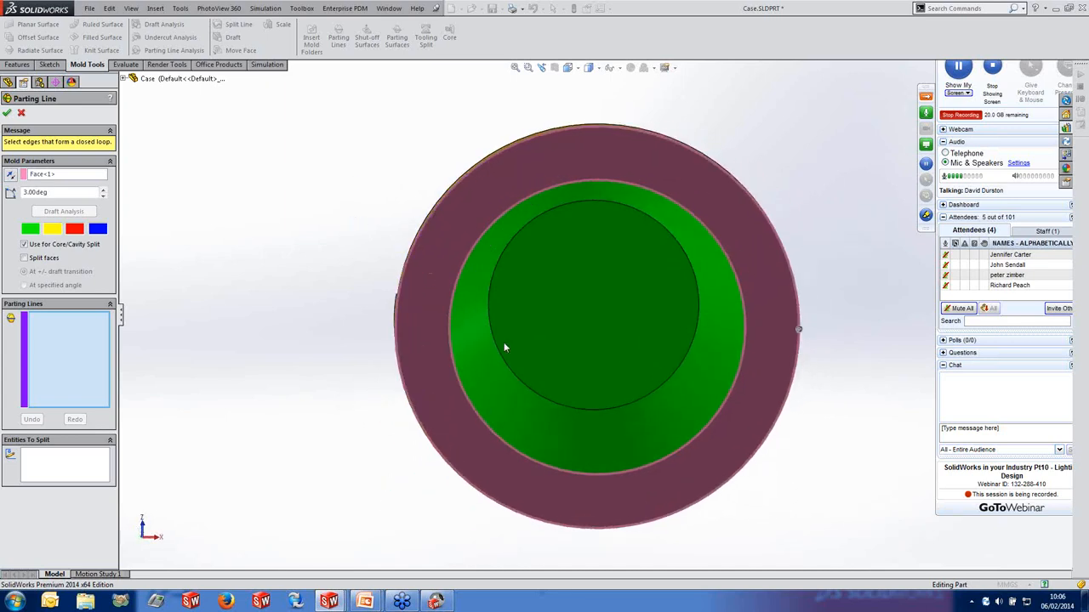
middle_drag(537, 85, 477, 338)
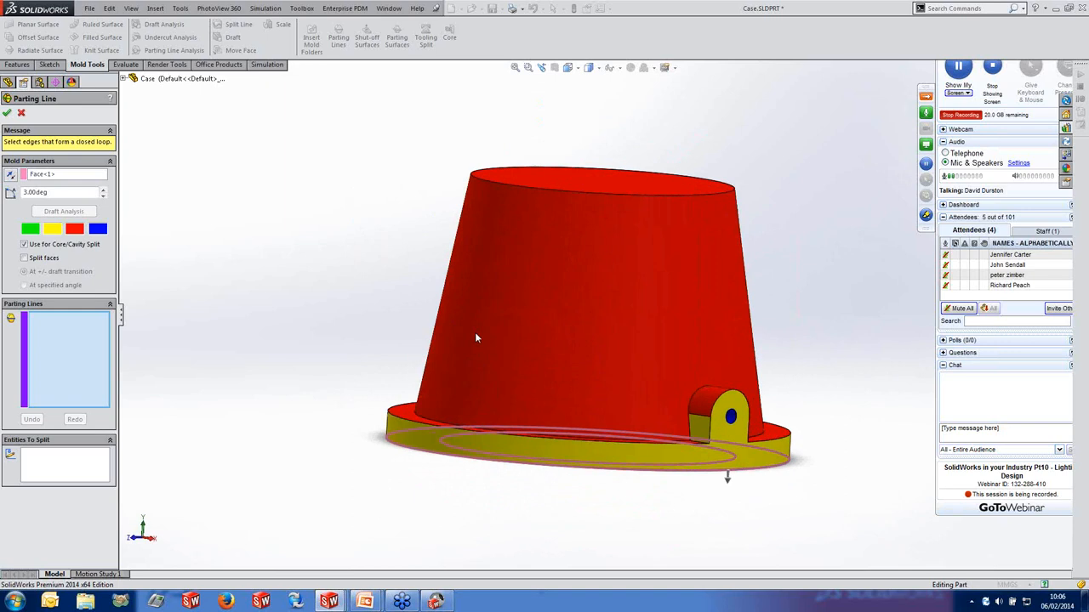
middle_drag(364, 295, 405, 252)
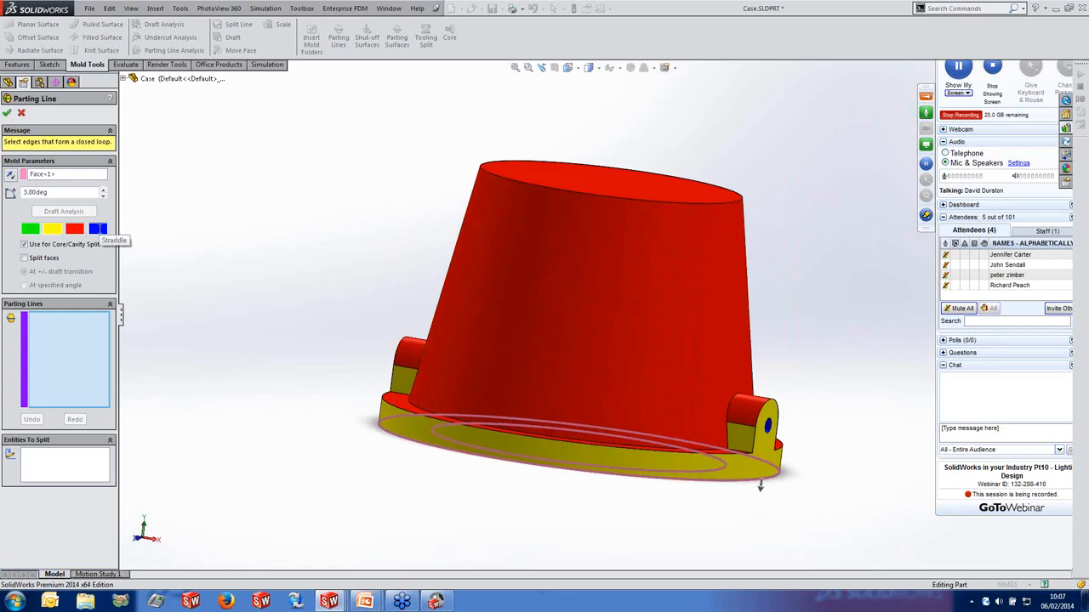
middle_drag(775, 362, 645, 411)
scroll(686, 425, down, 4)
key(f)
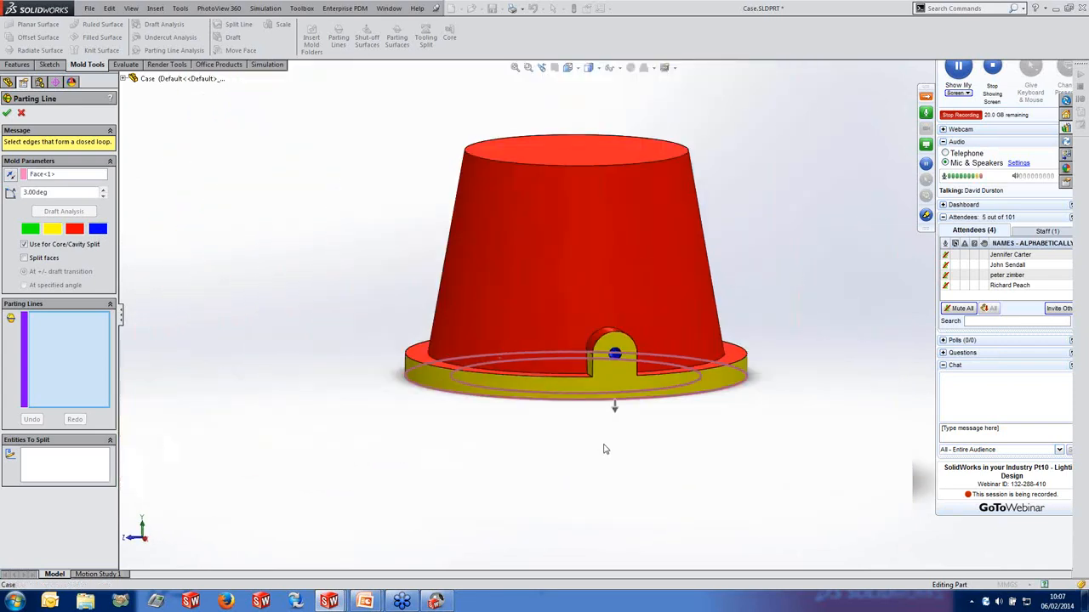
middle_drag(385, 314, 476, 273)
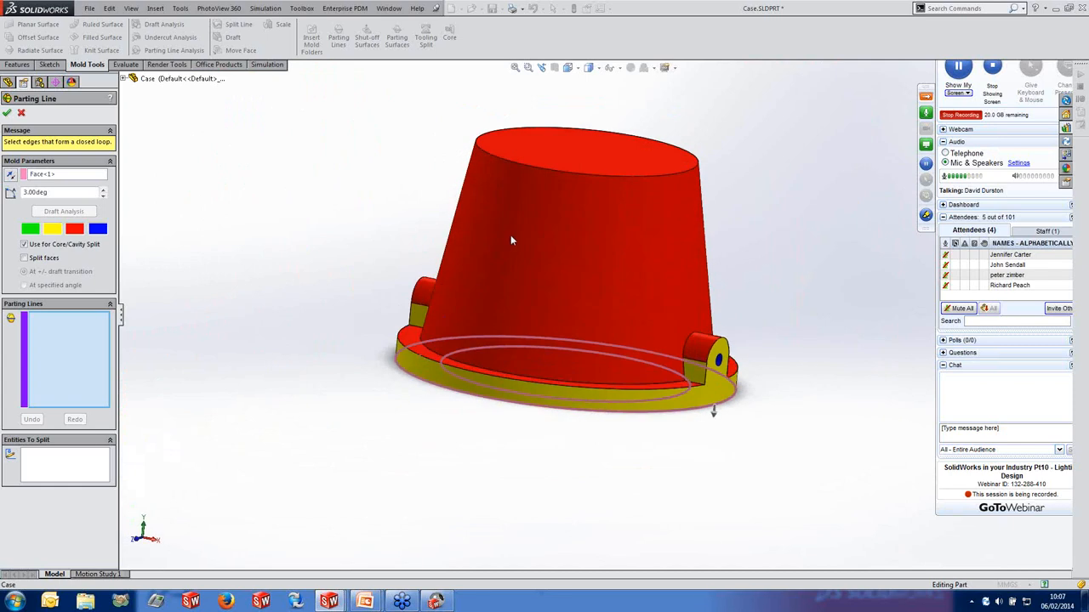
scroll(579, 111, down, 2)
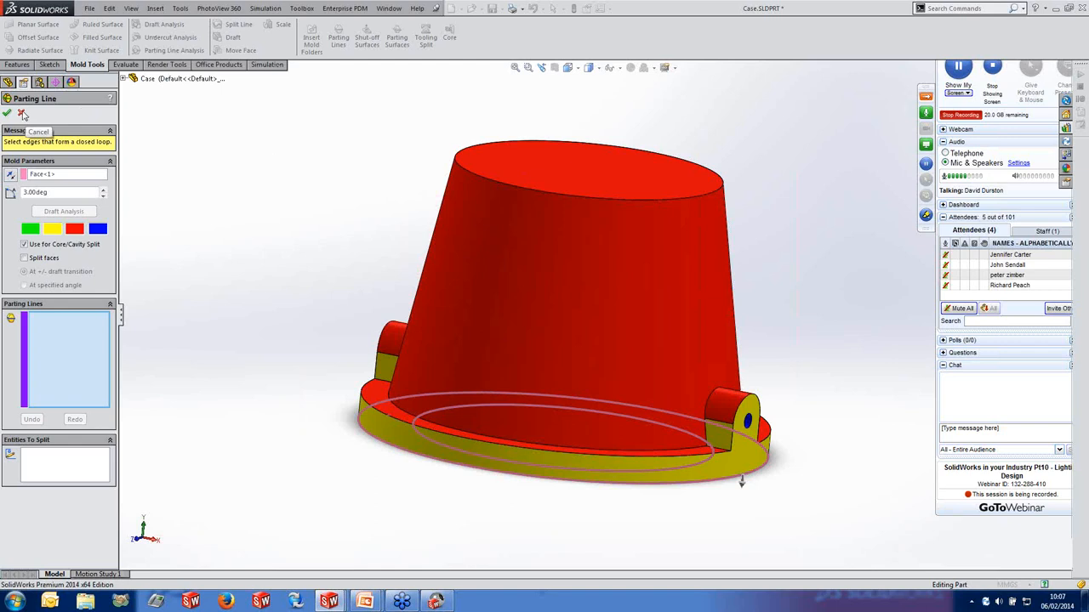
click(22, 114)
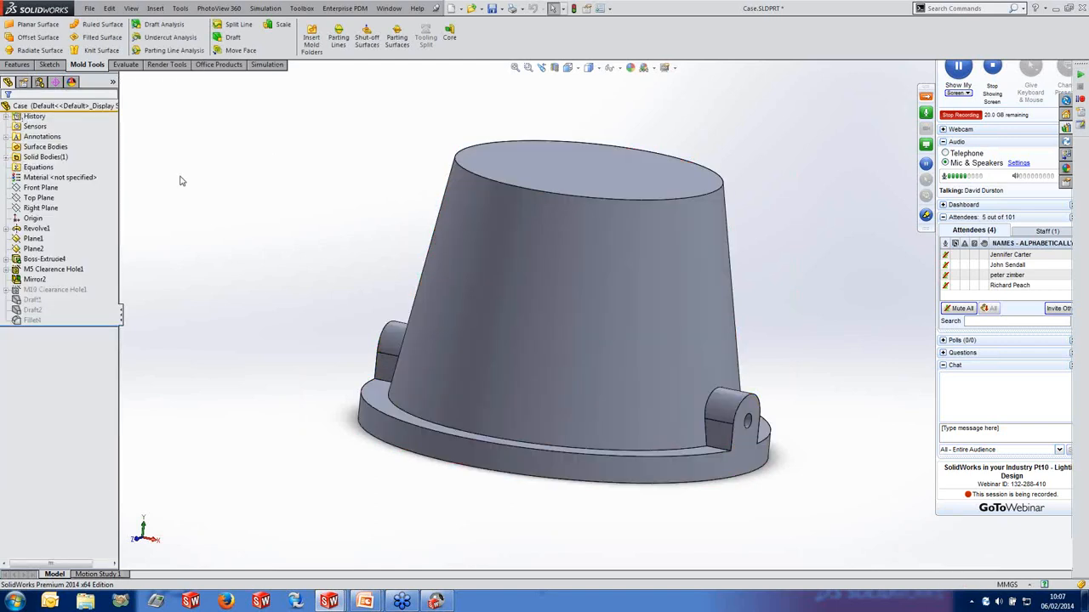
Unsuppress the Draft1 feature of the case.
click(34, 302)
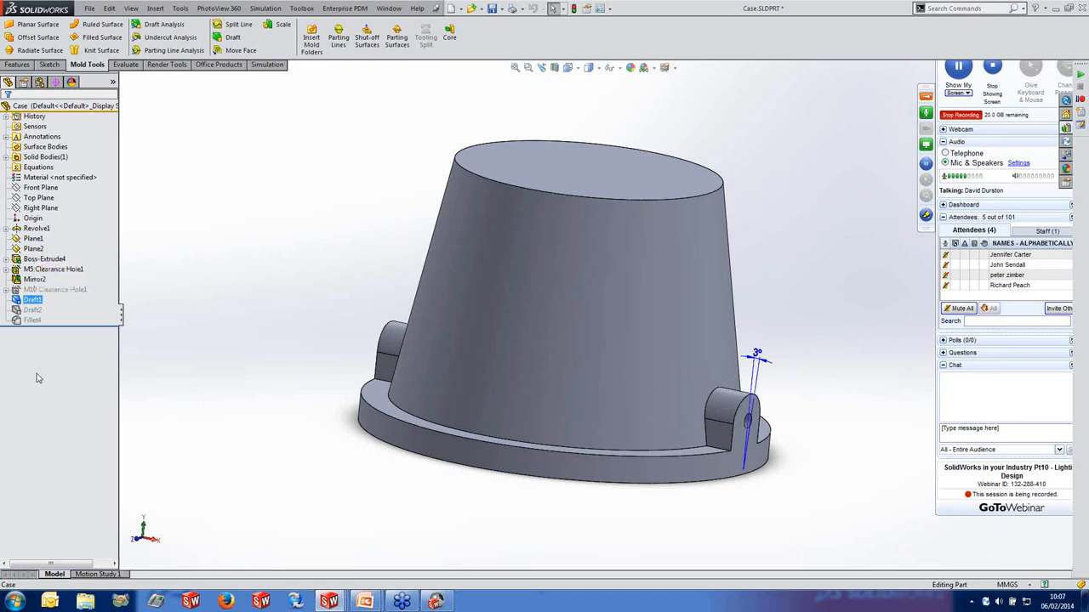
right_click(18, 306)
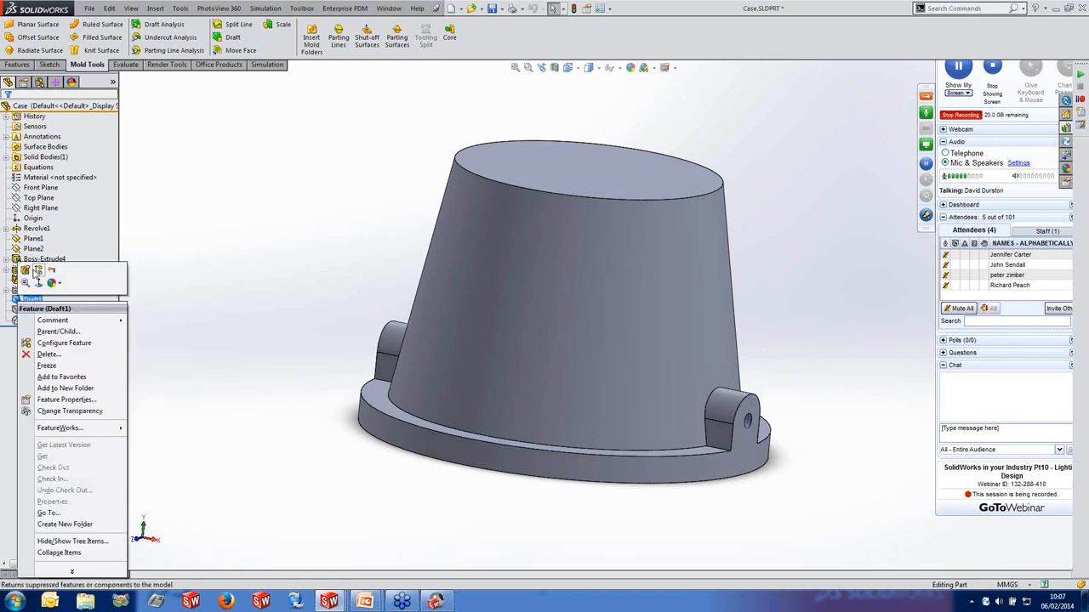
click(39, 273)
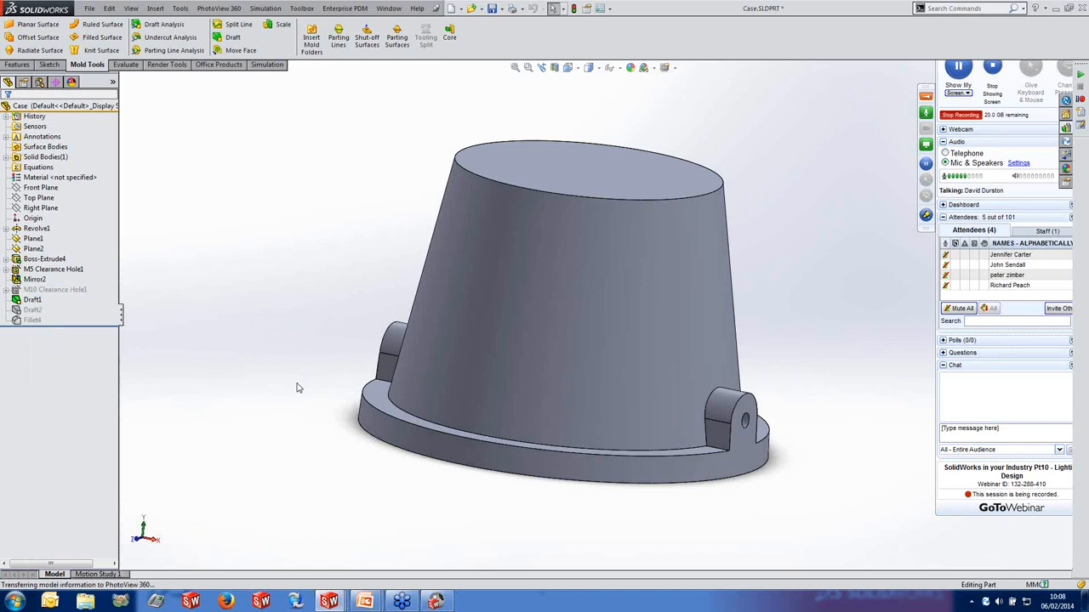
Examine the faces drafted by Draft1 around the flange and lugs, including the flat underside and the front view.
click(33, 301)
middle_drag(224, 382, 292, 454)
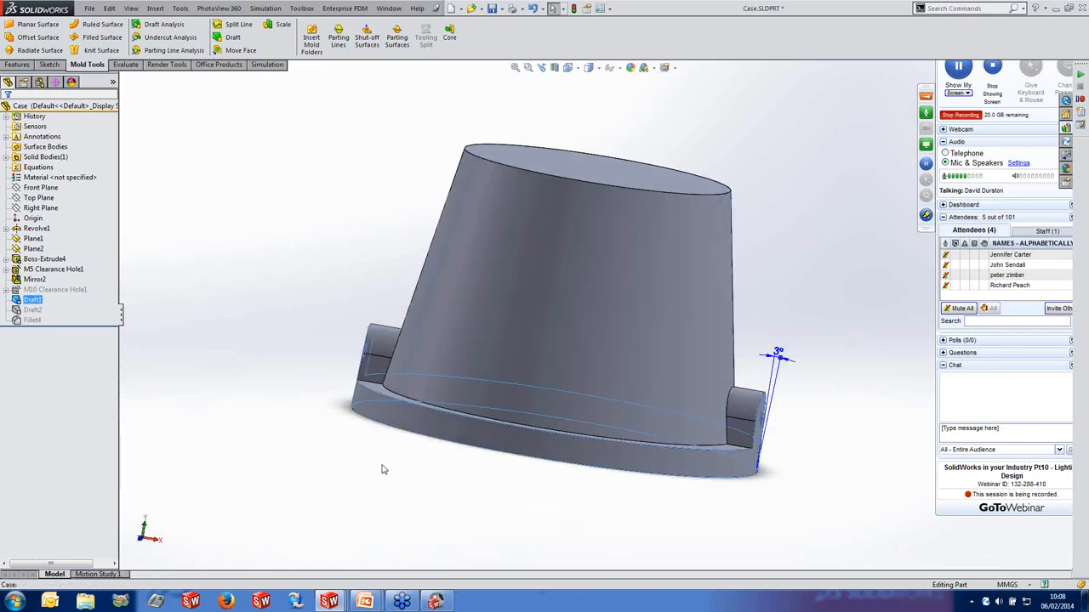
middle_drag(397, 474, 393, 381)
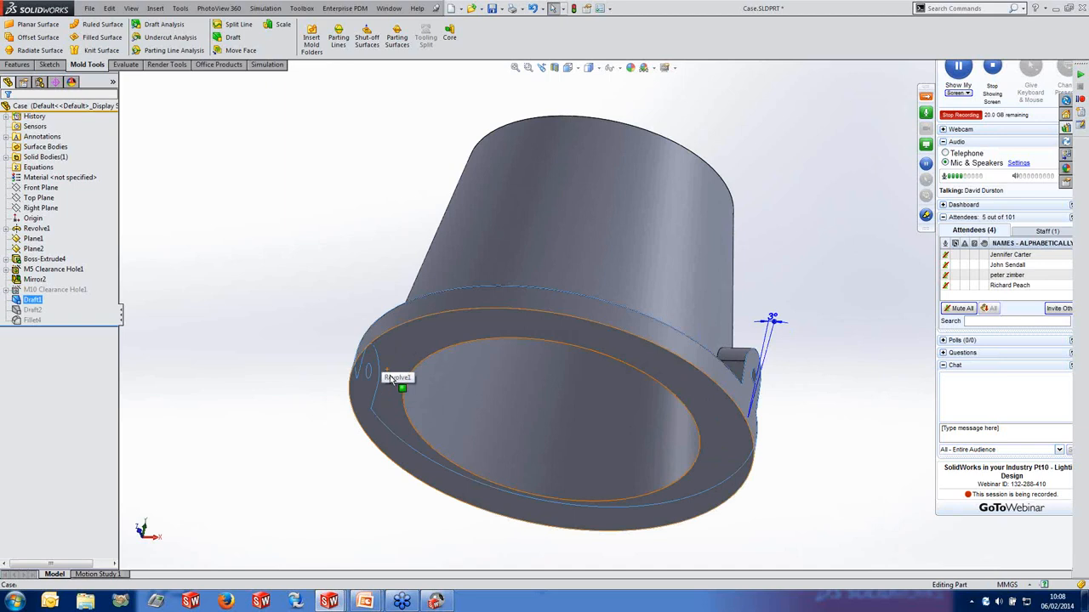
click(399, 357)
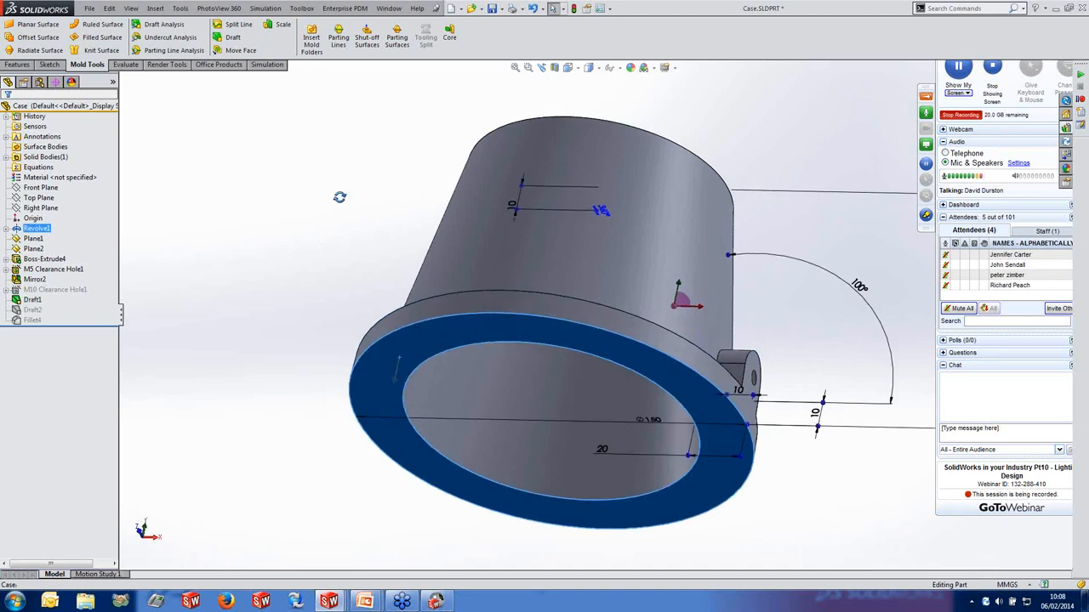
middle_drag(339, 197, 336, 297)
click(335, 297)
middle_drag(307, 349, 358, 355)
middle_drag(388, 456, 377, 435)
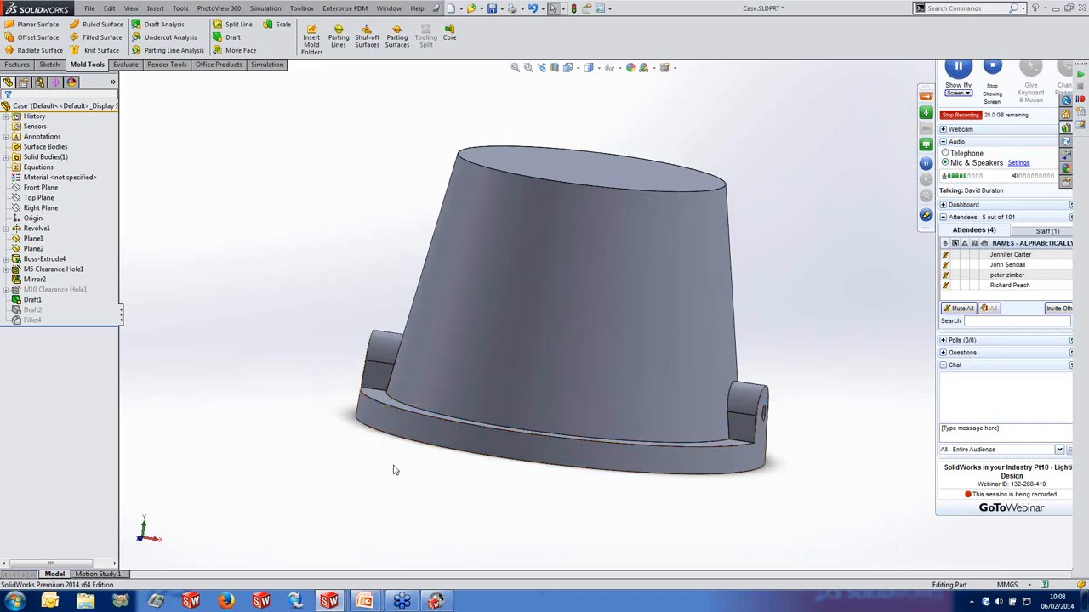
key(ctrl+1)
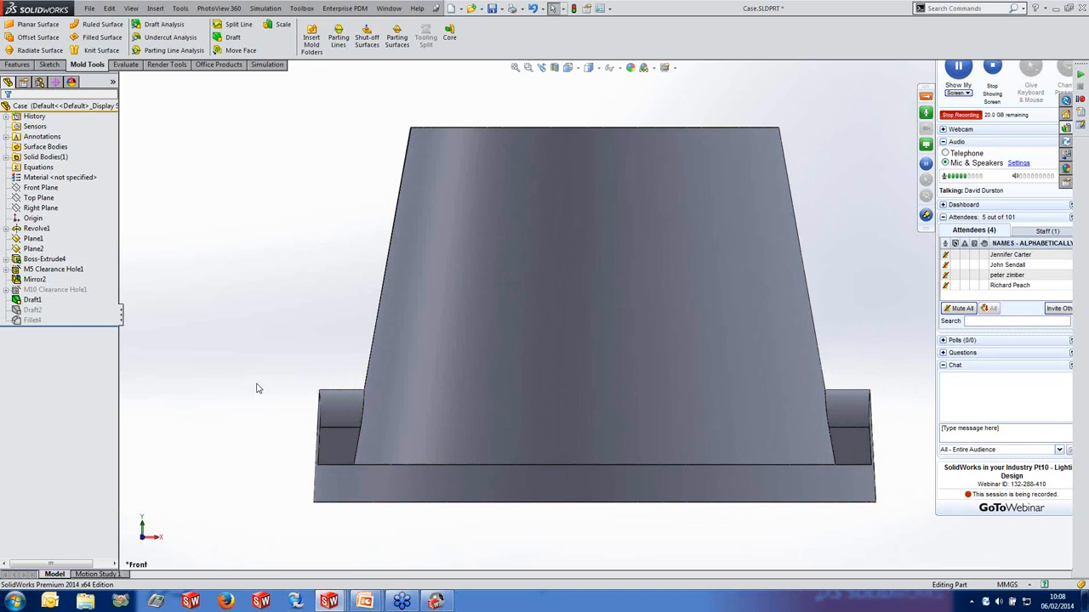
Unsuppress the Draft2 feature of the case.
click(32, 313)
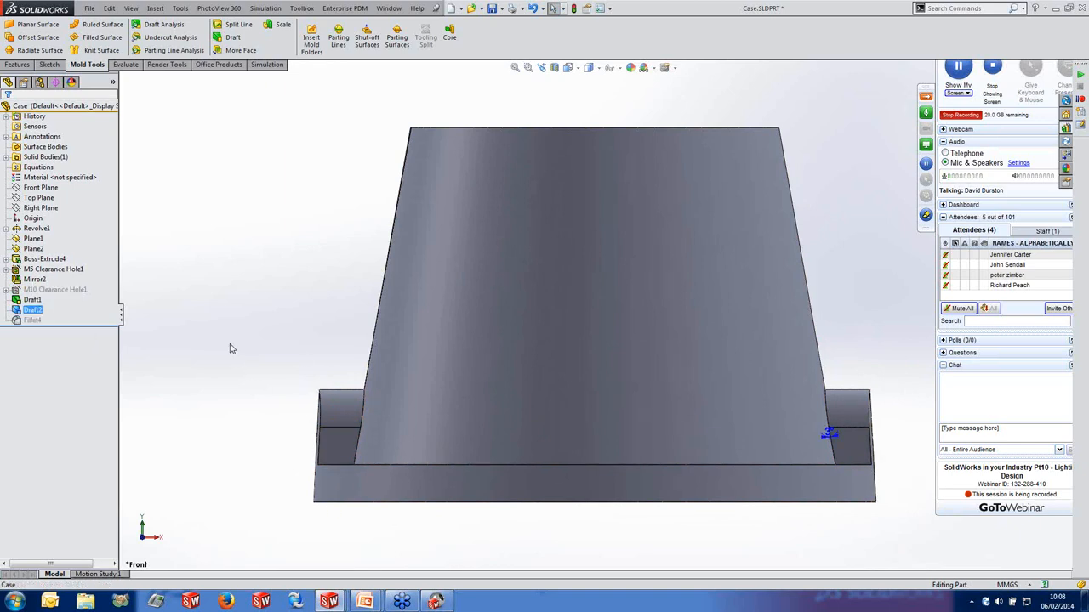
right_click(38, 313)
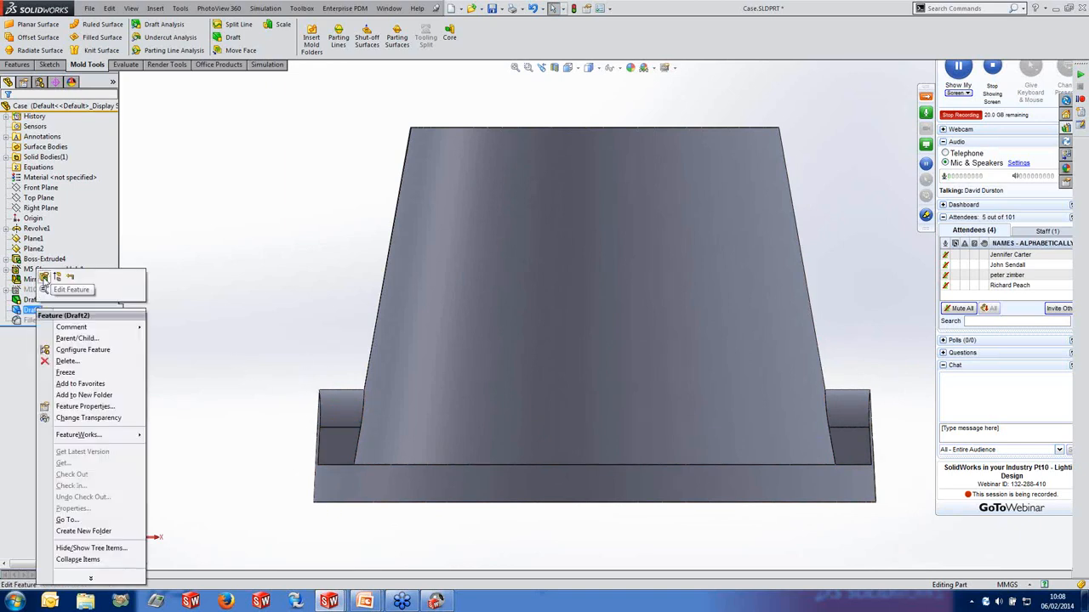
click(57, 277)
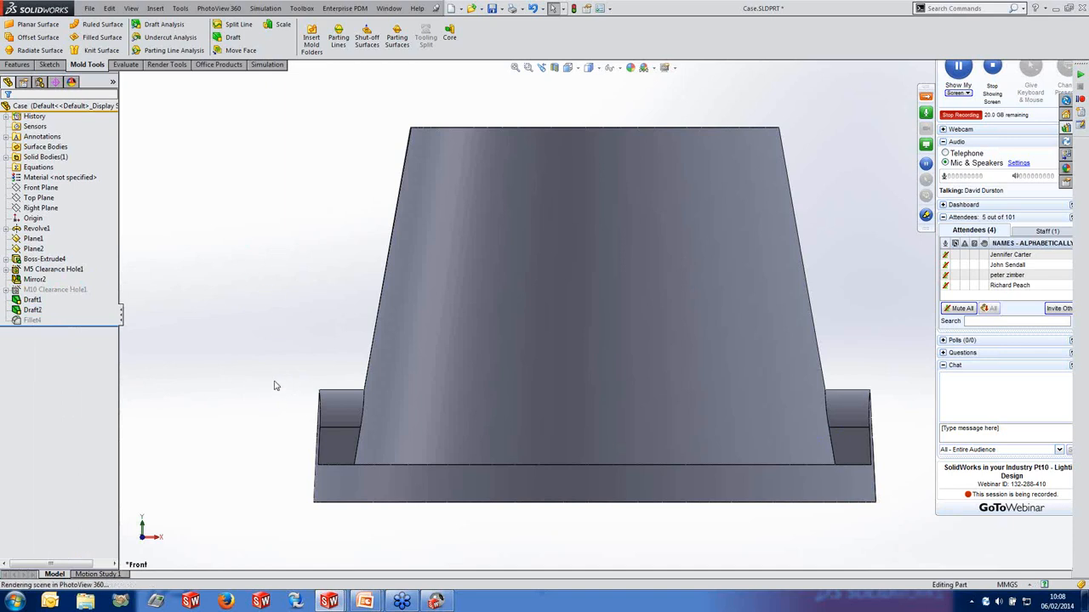
Inspect the drafted lug from the side and review Draft2's parting line draft definition without changing its settings.
middle_drag(227, 394, 280, 396)
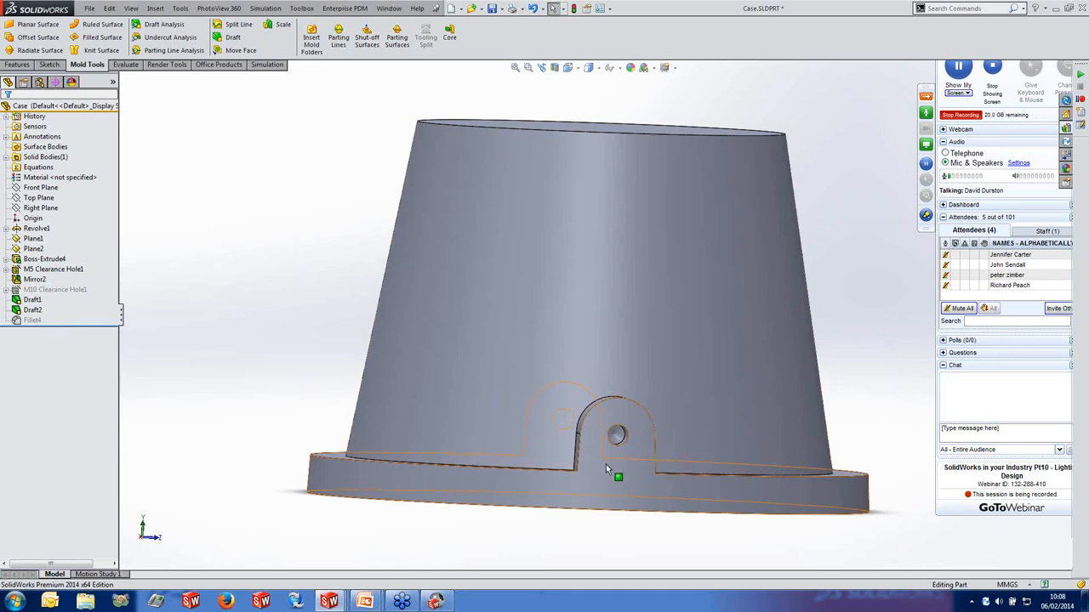
middle_drag(702, 438, 686, 435)
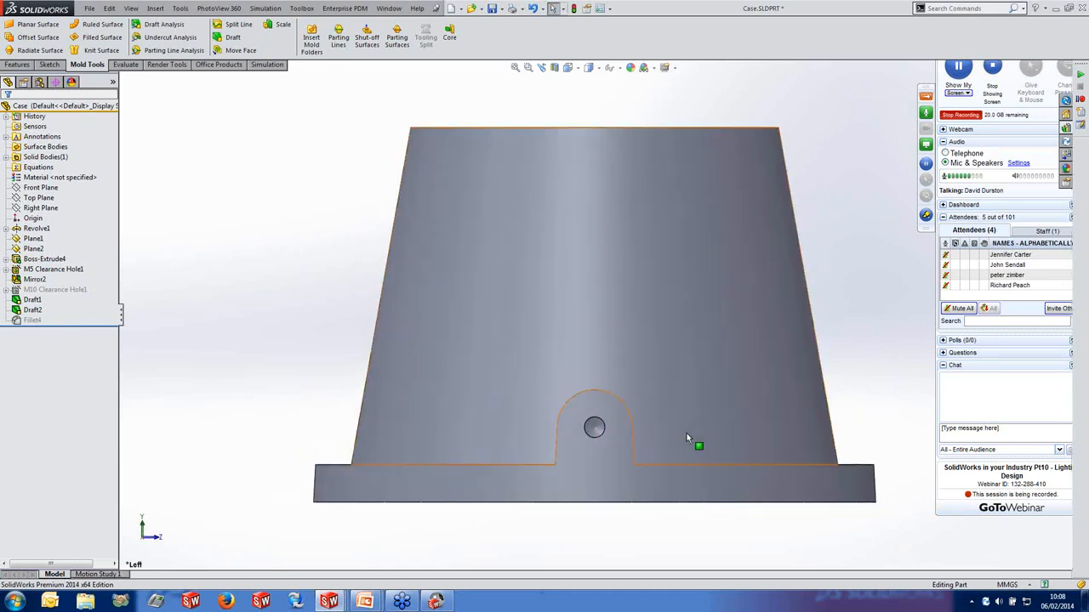
key(ctrl+3)
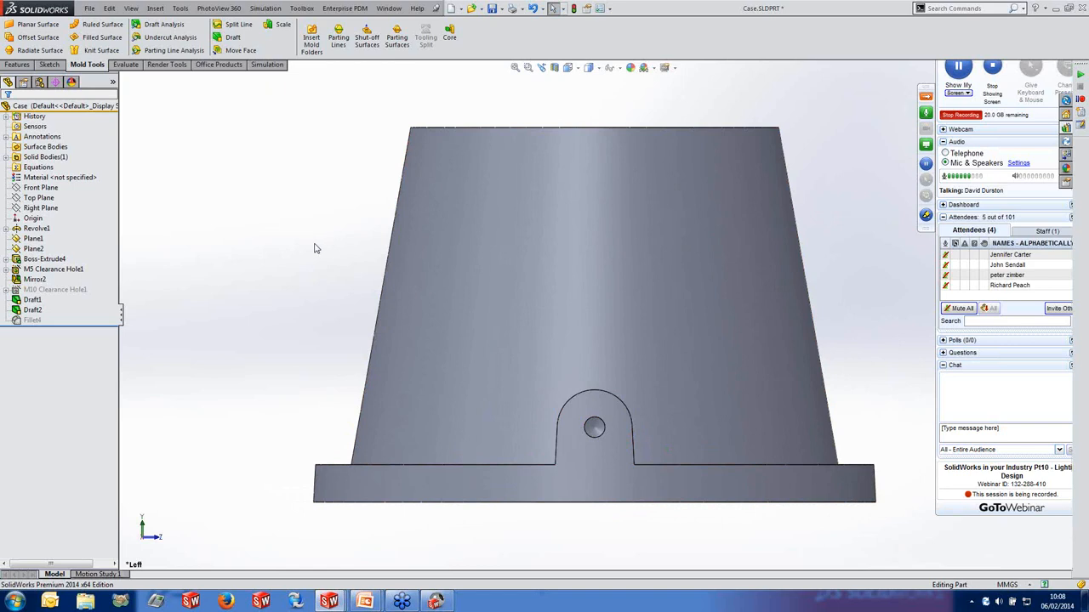
middle_drag(314, 246, 258, 252)
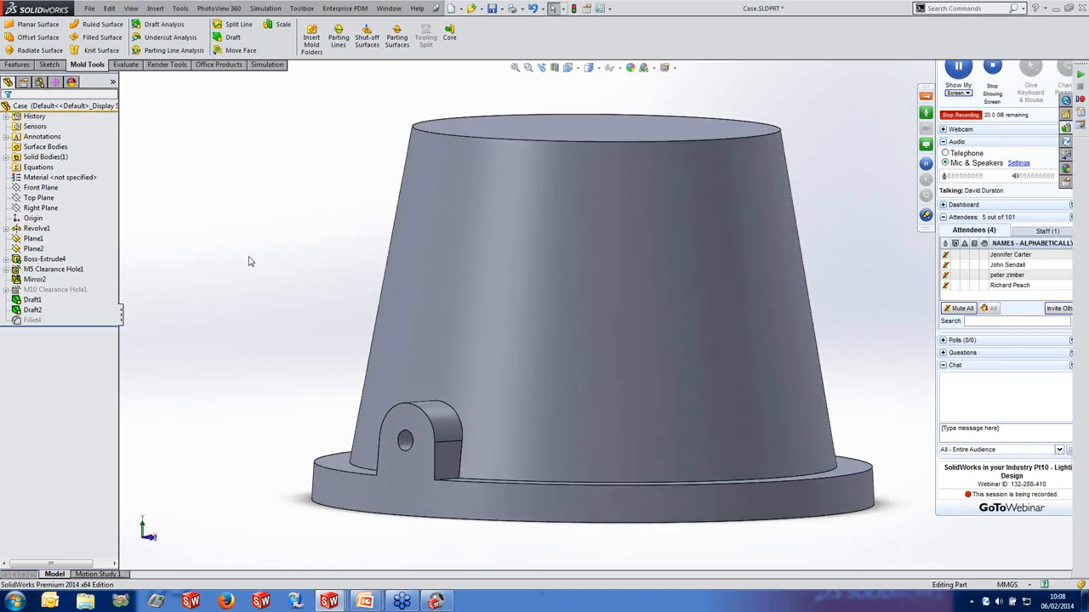
right_click(36, 311)
click(40, 280)
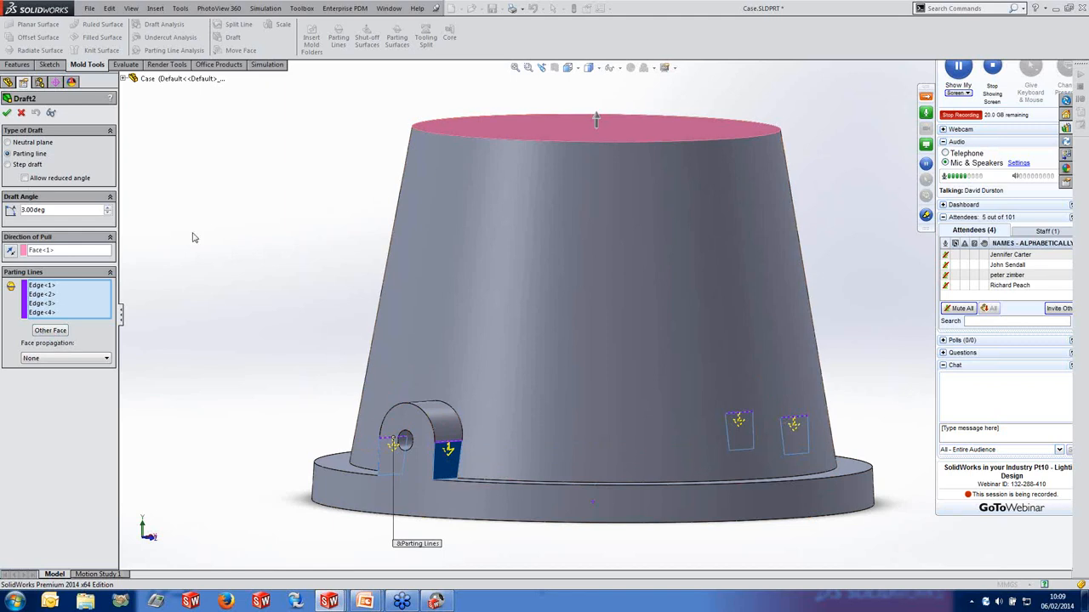
click(7, 113)
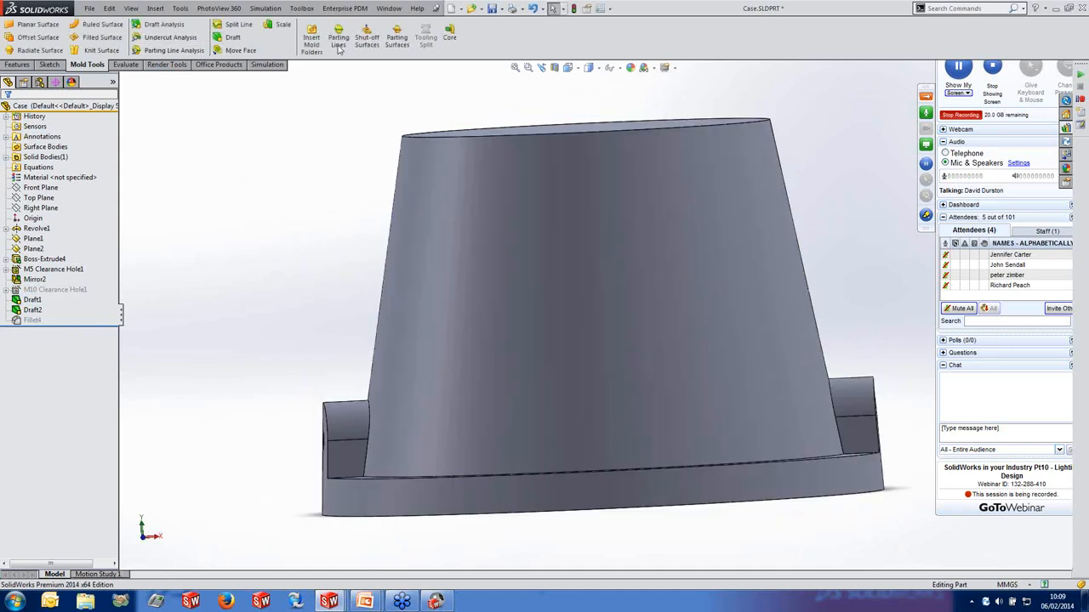
Run the Parting Line draft analysis on the case at 3 degrees, using the flange's flat underside as the pull direction.
click(339, 42)
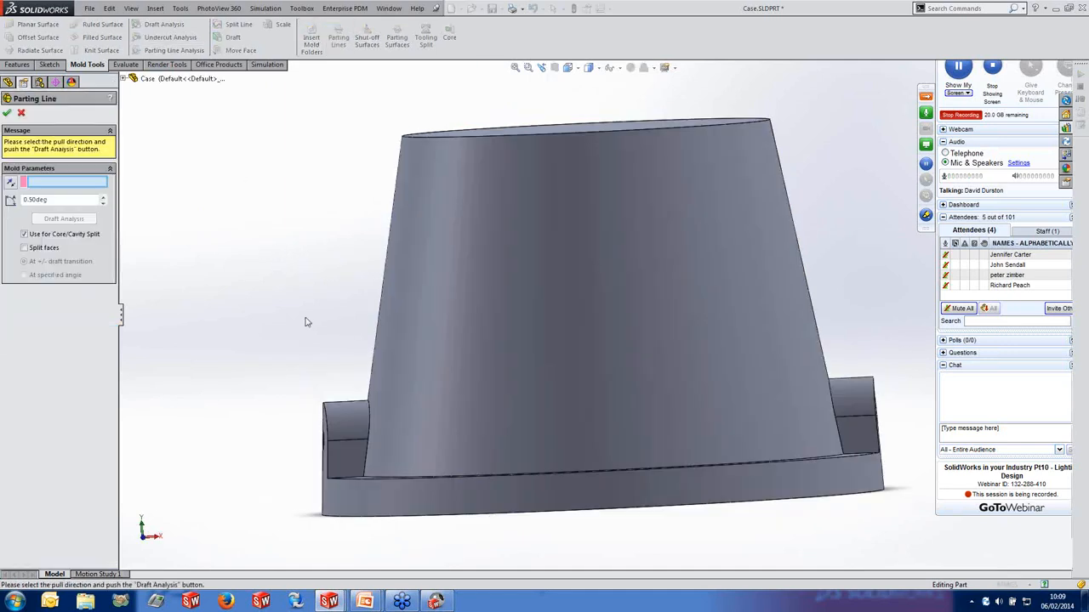
middle_drag(307, 321, 284, 275)
click(352, 481)
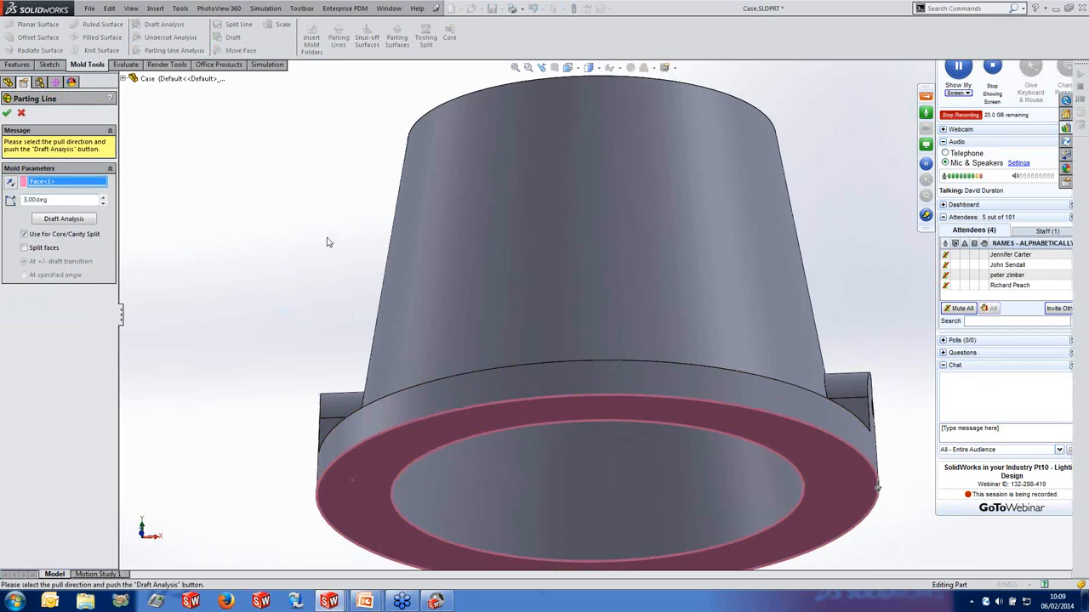
middle_drag(327, 242, 304, 314)
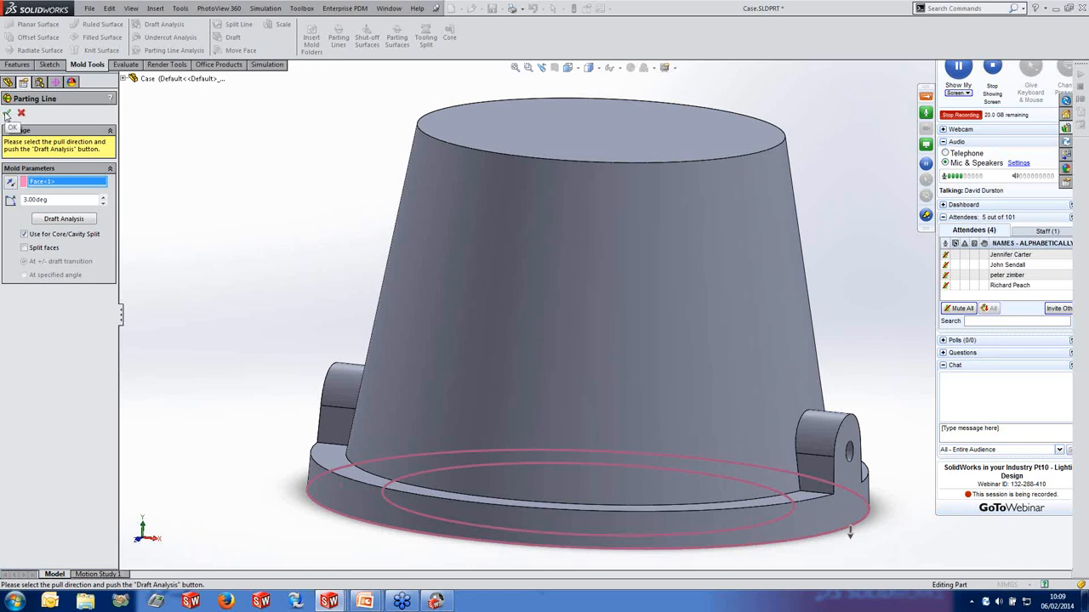
click(42, 220)
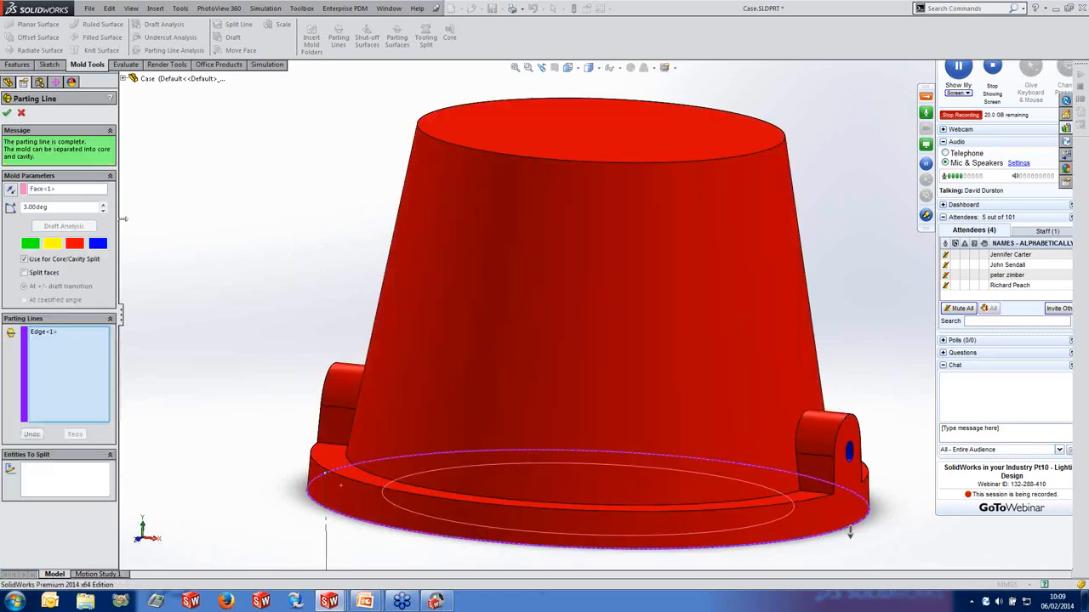
Inspect the draft analysis colours on the outer walls, lugs and inner bore, and leave the Parting Line command.
middle_drag(271, 384, 219, 235)
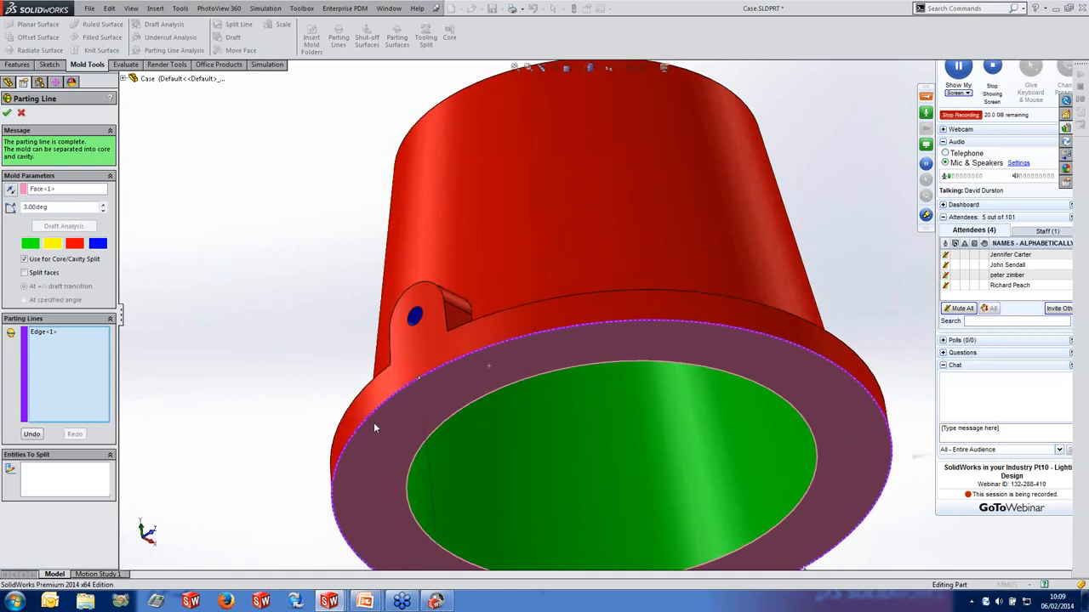
middle_drag(475, 451, 309, 306)
scroll(369, 274, up, 4)
middle_drag(385, 256, 411, 416)
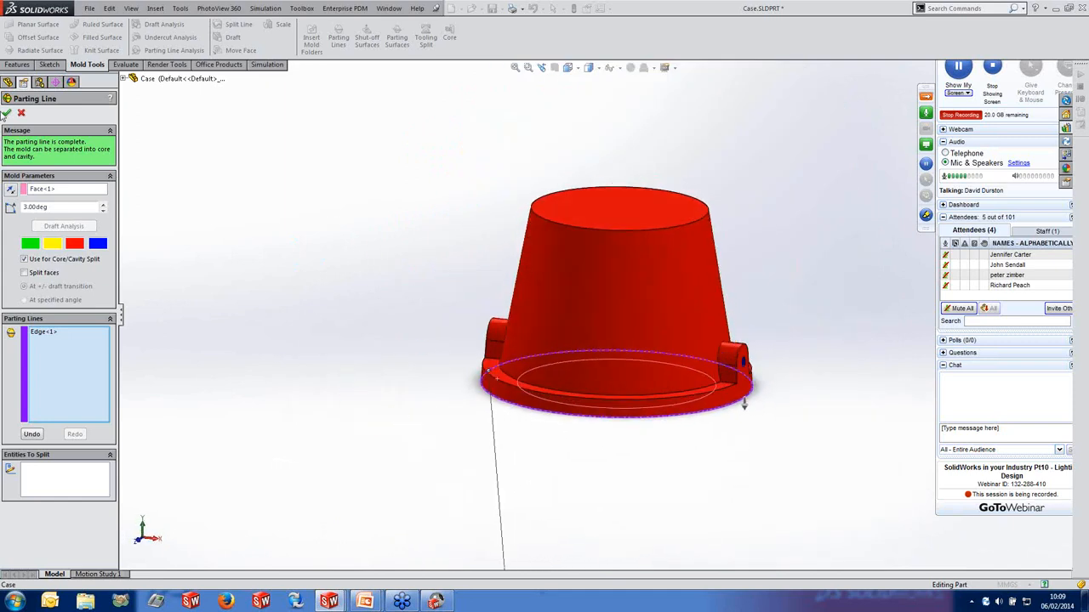
mouse_move(49, 207)
mouse_down()
mouse_move(24, 207)
mouse_move(54, 207)
mouse_up()
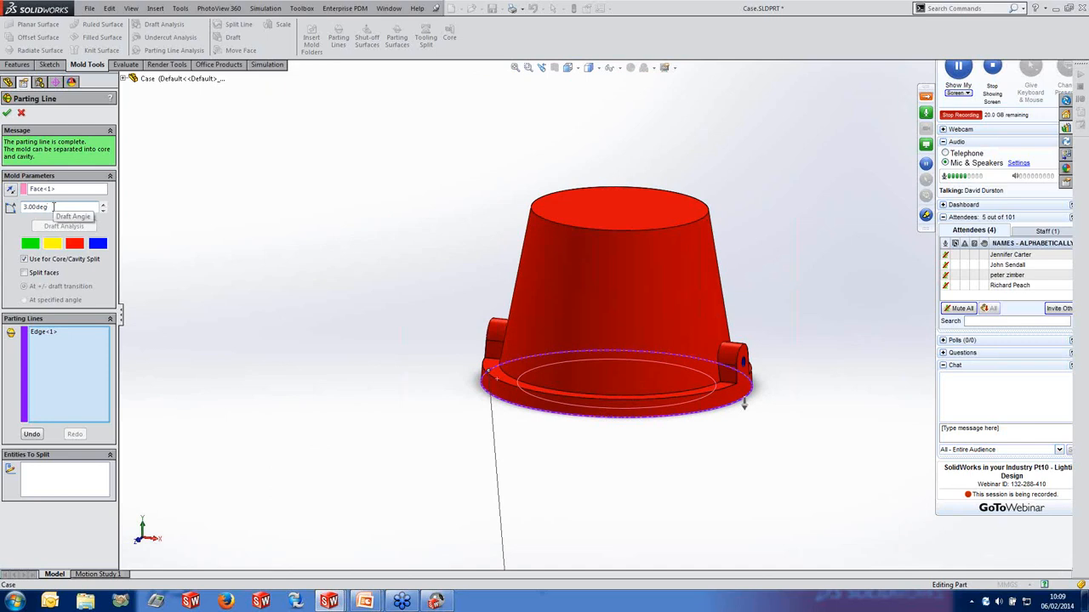
scroll(745, 294, down, 3)
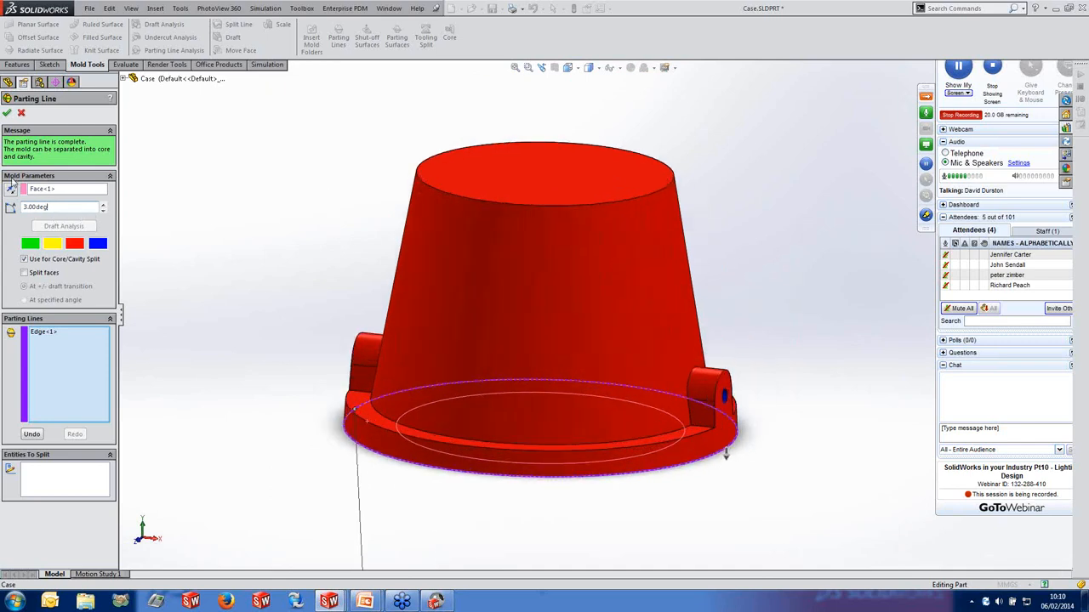
click(7, 112)
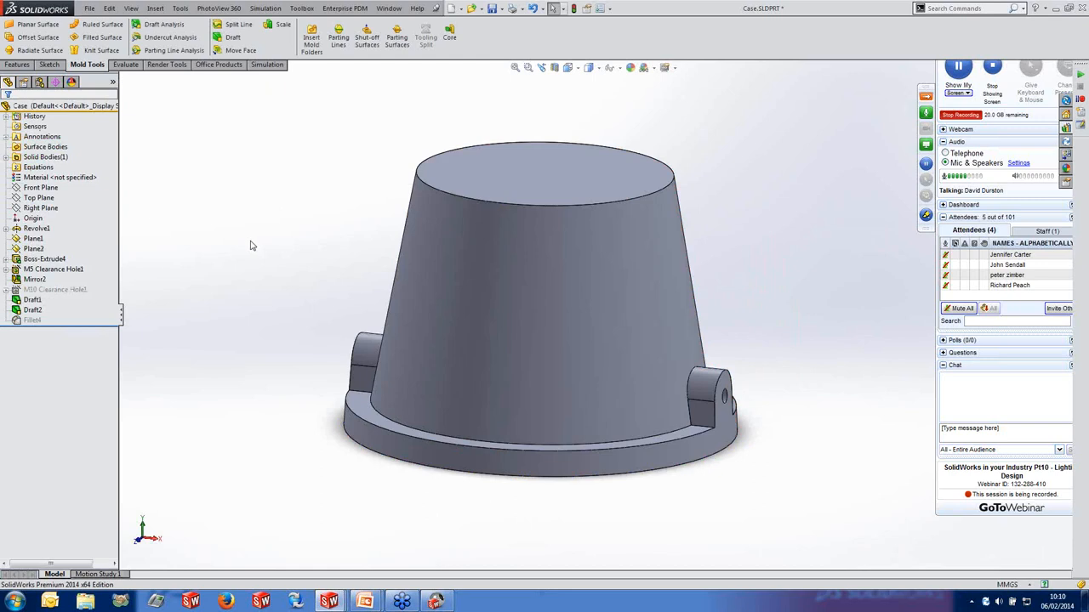
click(454, 199)
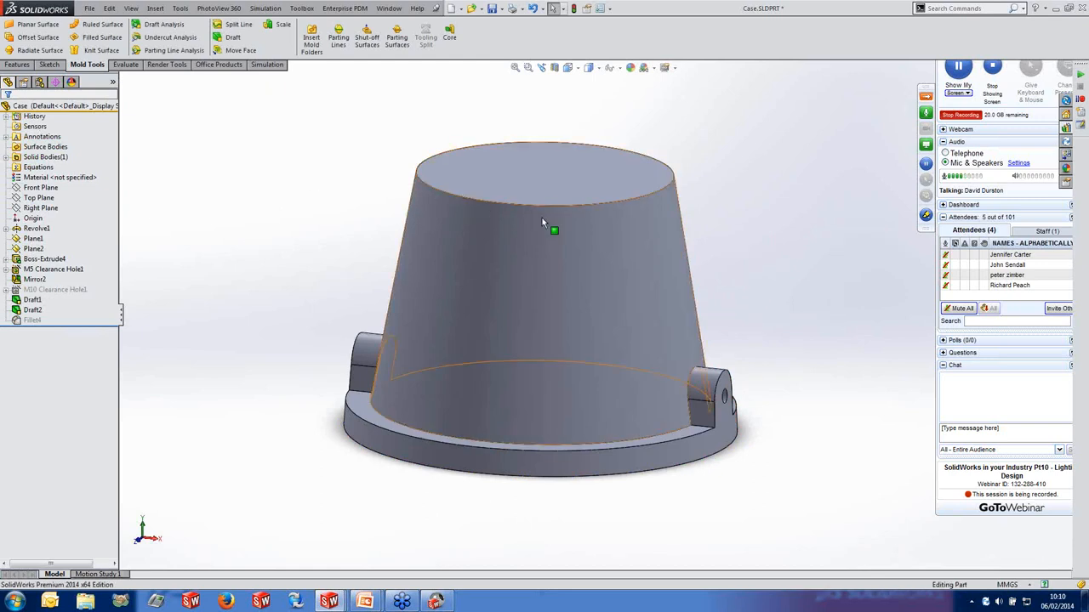
middle_drag(547, 265, 543, 281)
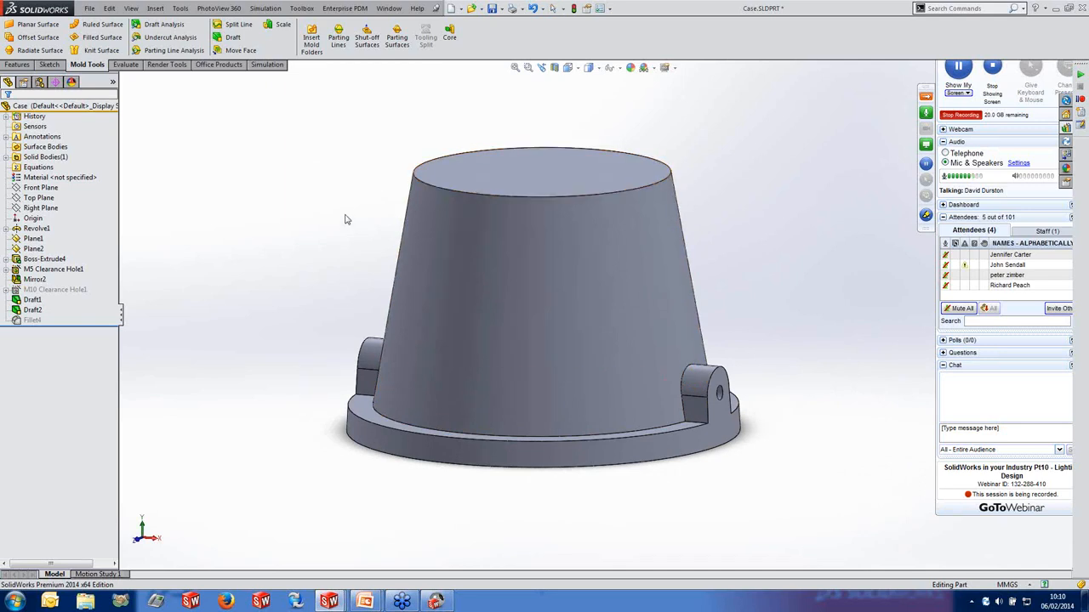
middle_drag(348, 218, 371, 218)
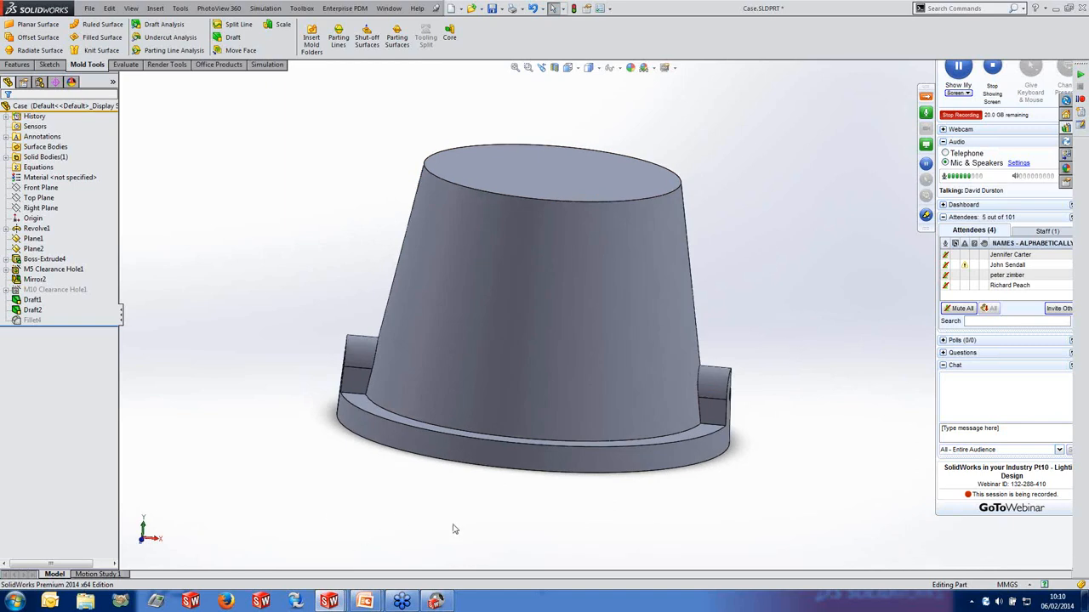
middle_drag(439, 536, 386, 292)
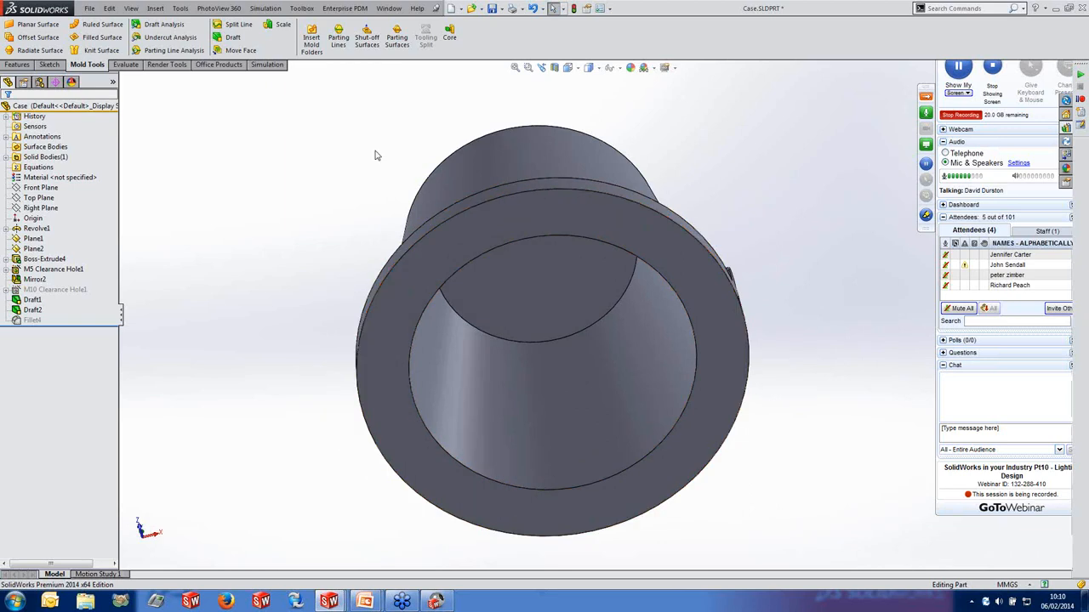
middle_drag(377, 153, 297, 326)
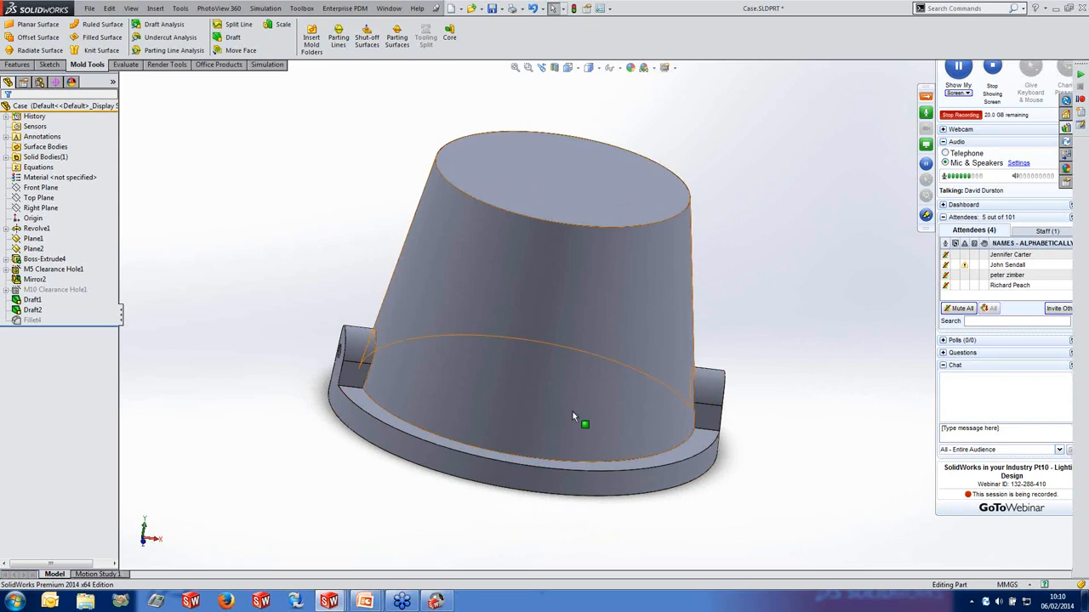
Edit Fillet4, deleting its loop selection and reselecting the loop from the flange's upper outer edge.
right_click(34, 321)
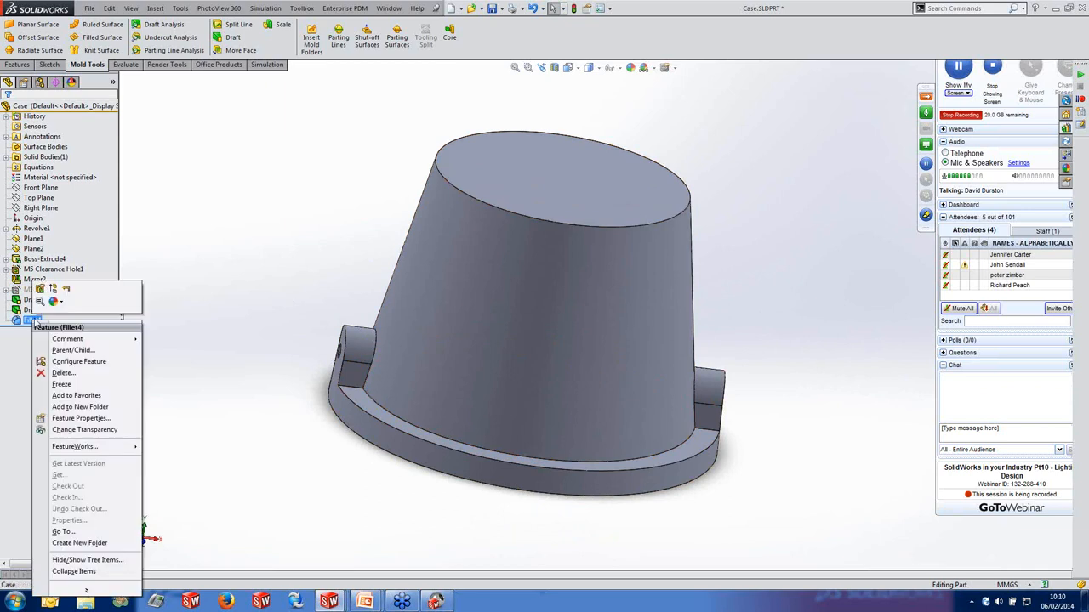
click(40, 289)
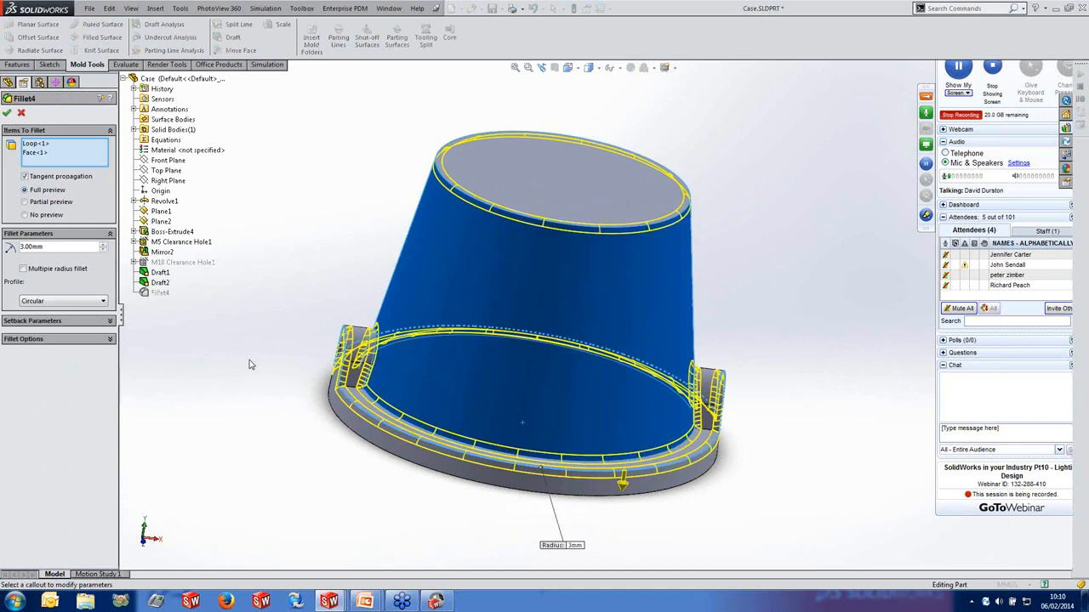
middle_drag(382, 291, 263, 308)
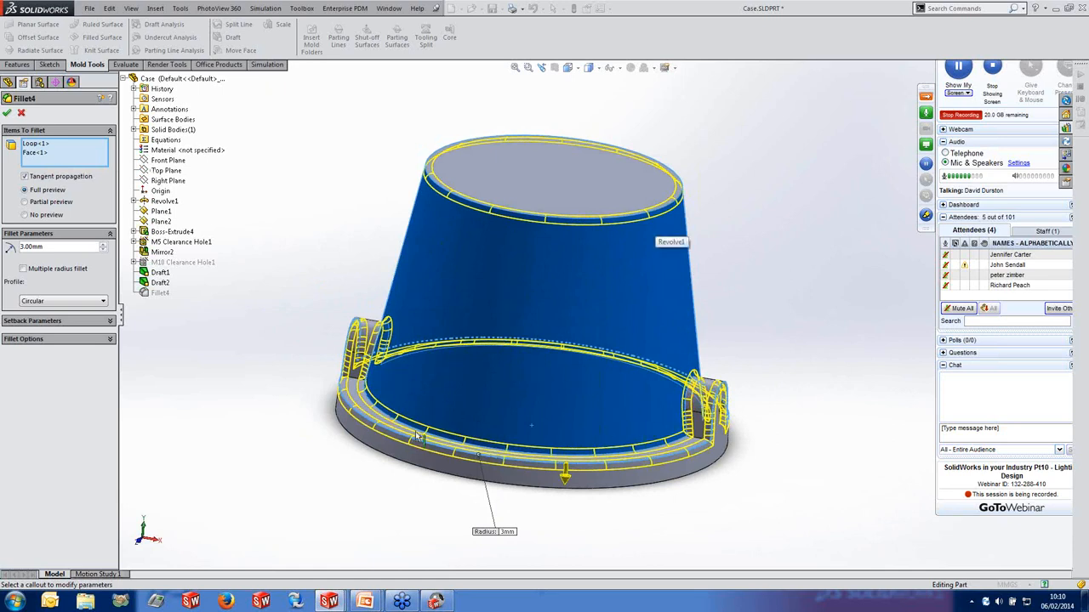
right_click(40, 145)
click(68, 161)
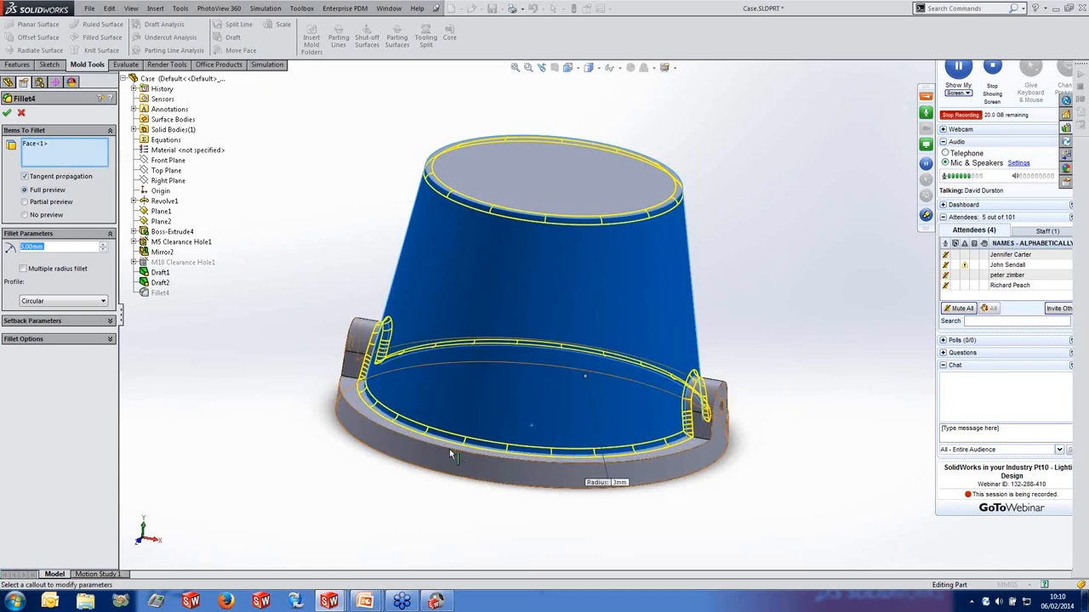
right_click(450, 455)
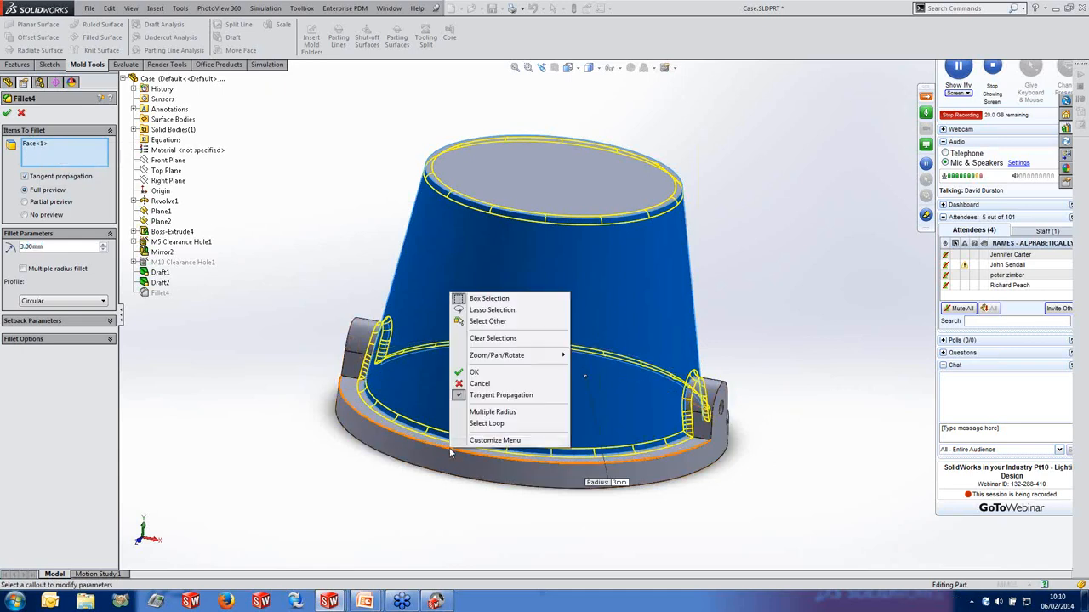
click(498, 425)
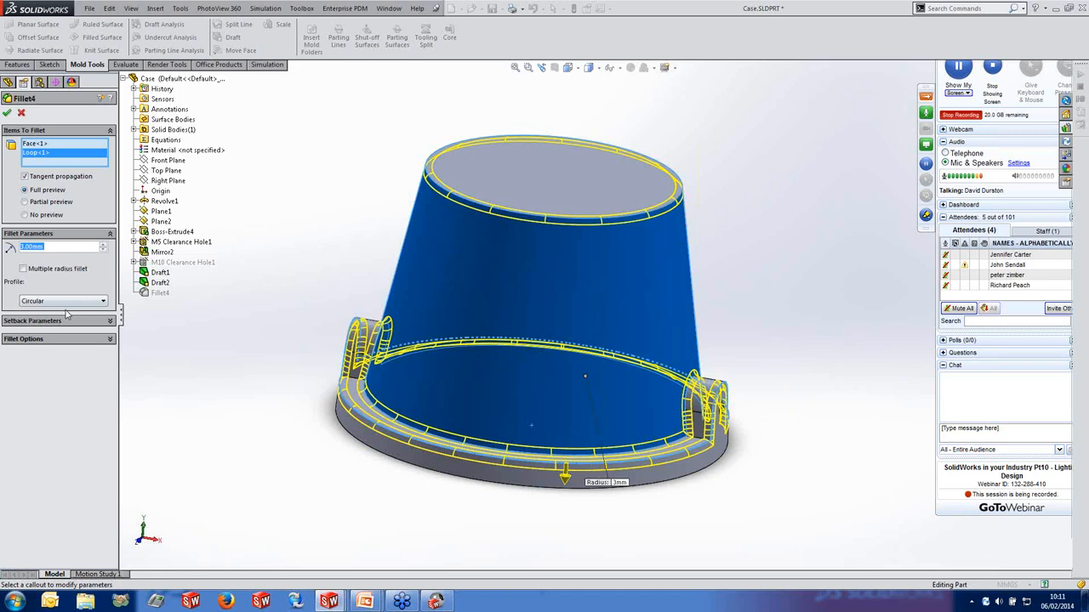
Keep the Circular profile for Fillet4, close its definition and unsuppress the feature.
click(92, 305)
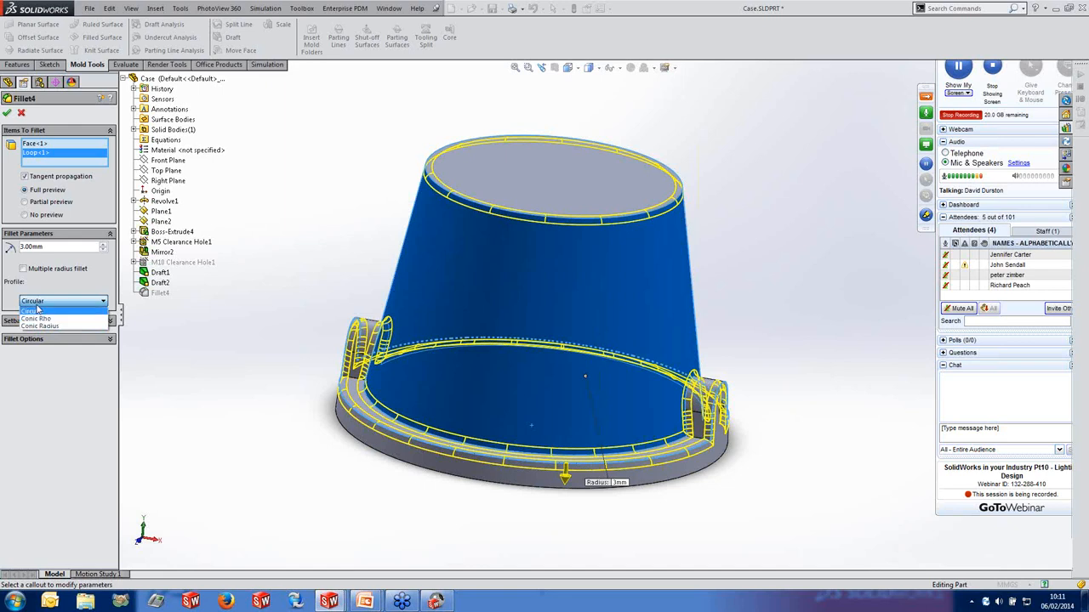
click(34, 311)
click(7, 112)
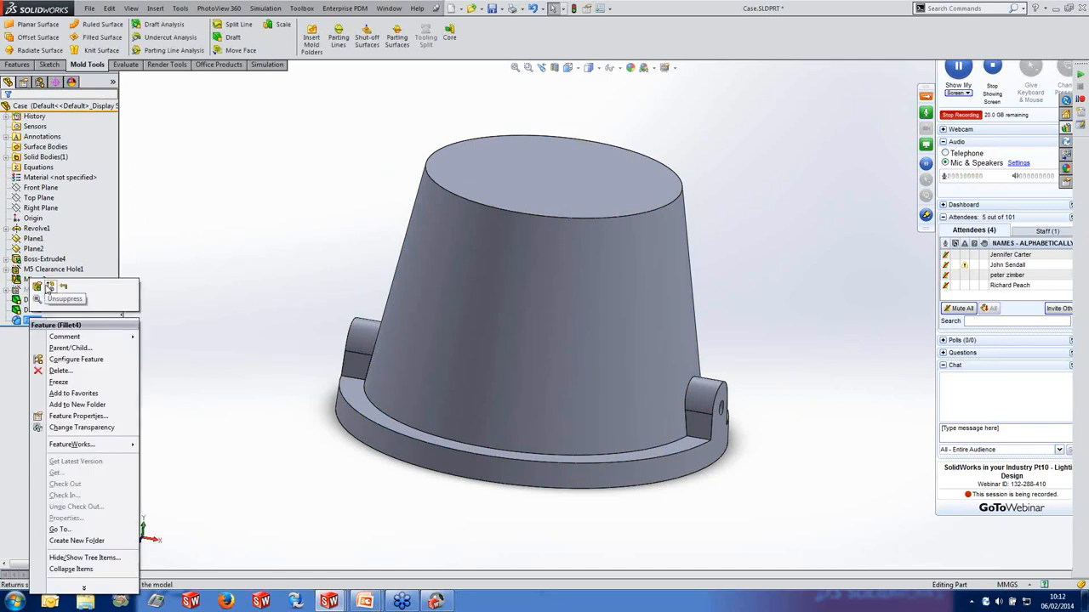
click(50, 289)
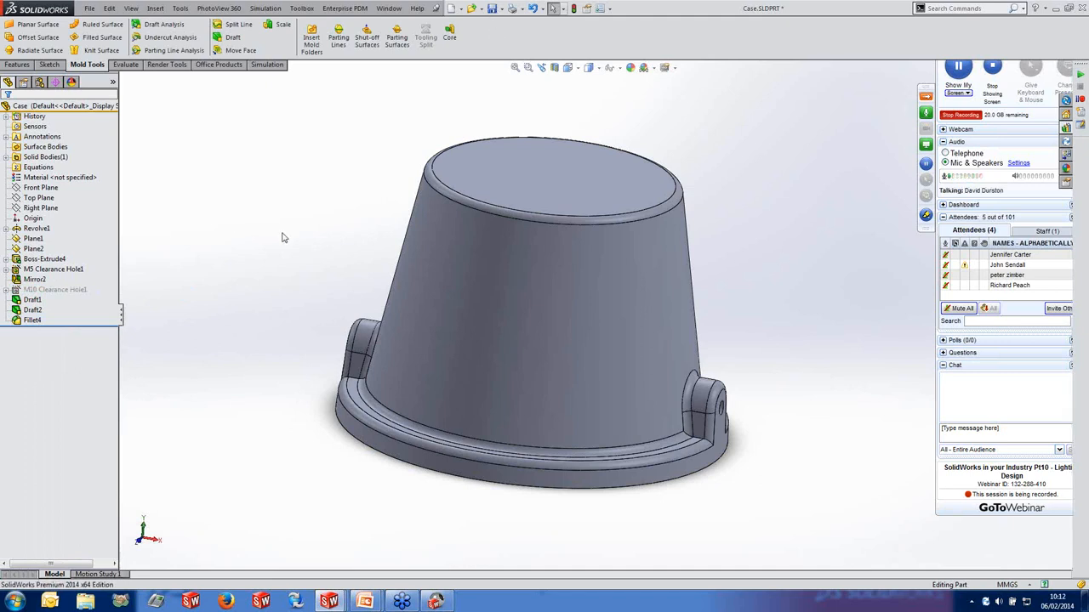
Switch to the Light assembly and review the list of appearances applied to it.
key(ctrl+Tab)
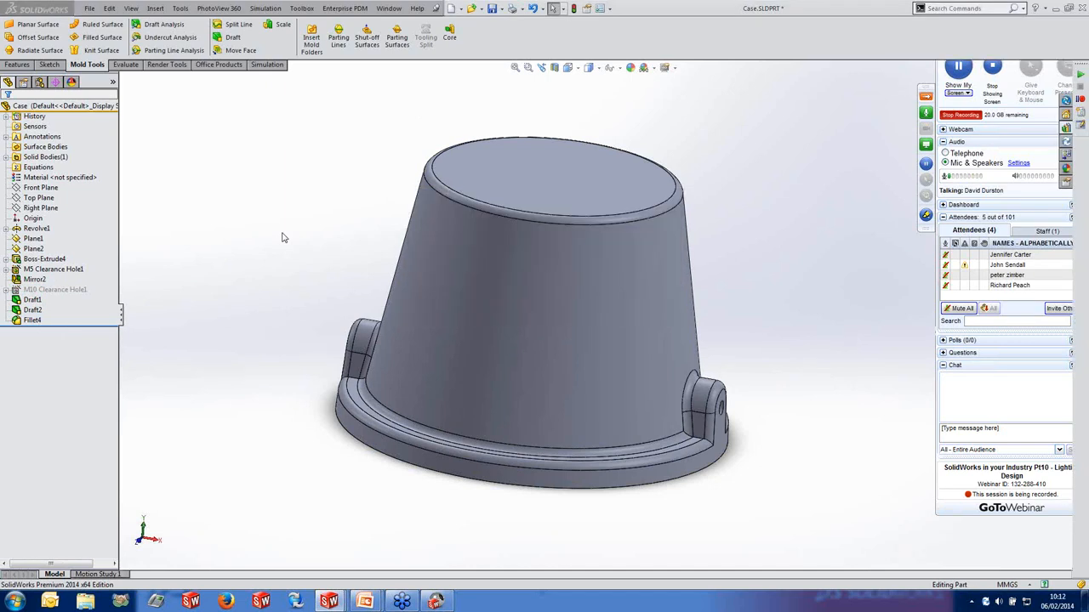
click(496, 287)
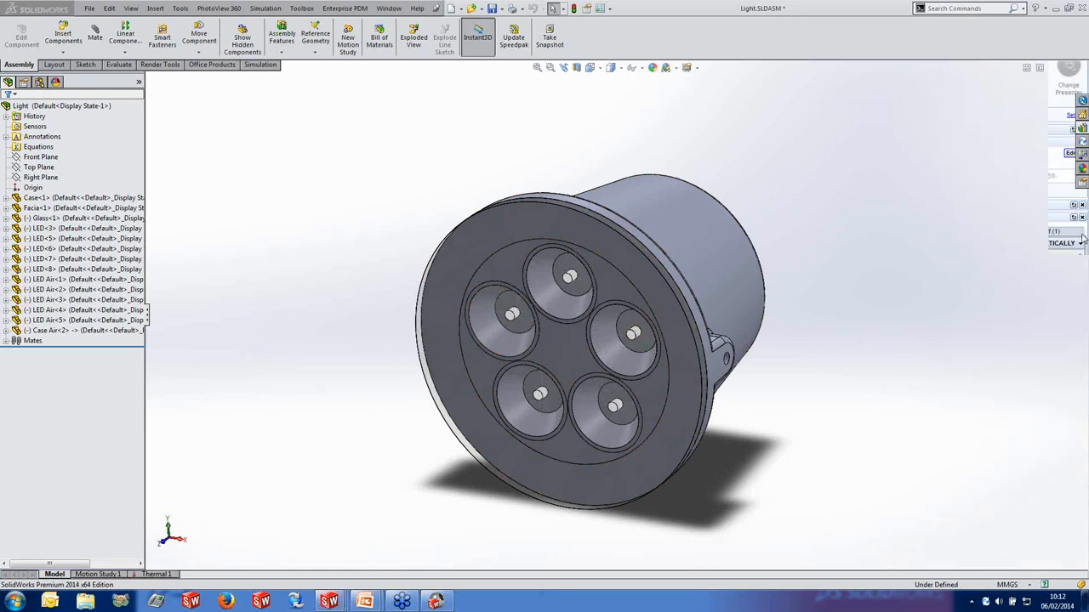
click(56, 82)
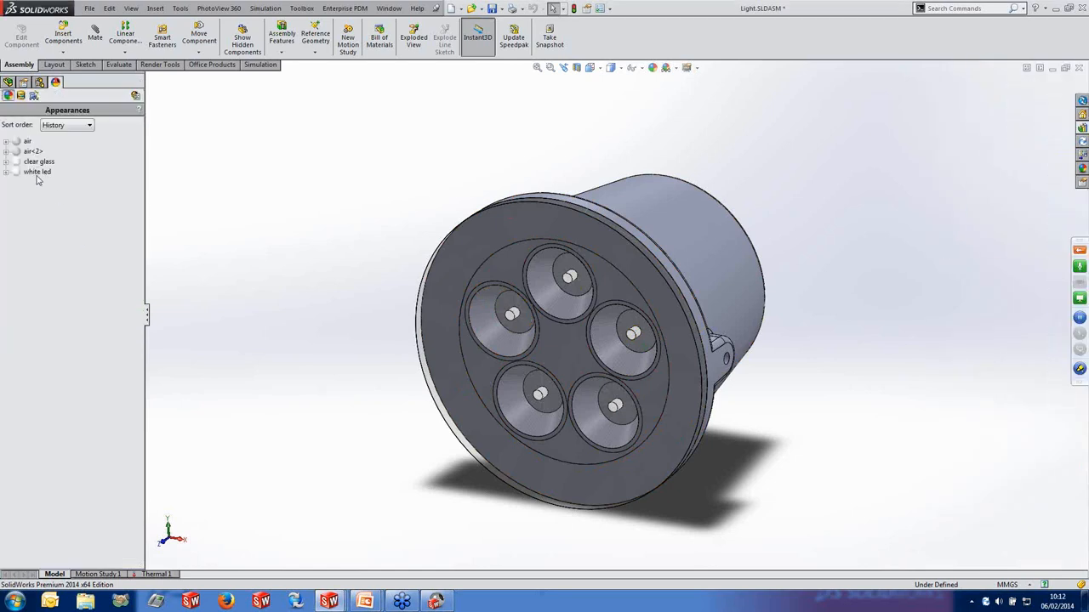
mouse_move(2, 141)
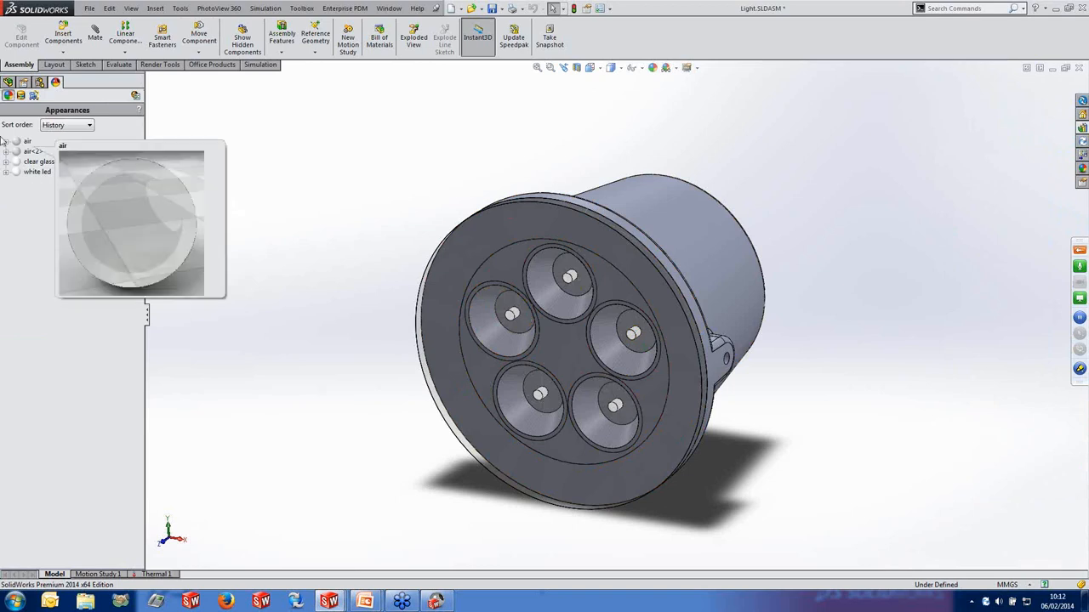
click(8, 82)
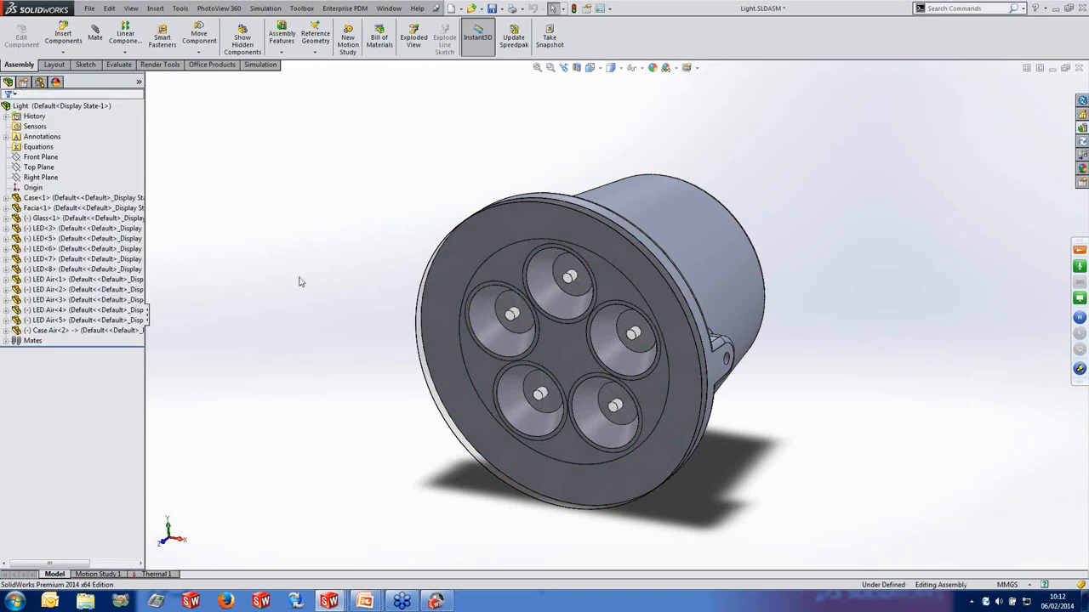
View the PhotoView 360 preview render of the light and close the preview.
click(436, 601)
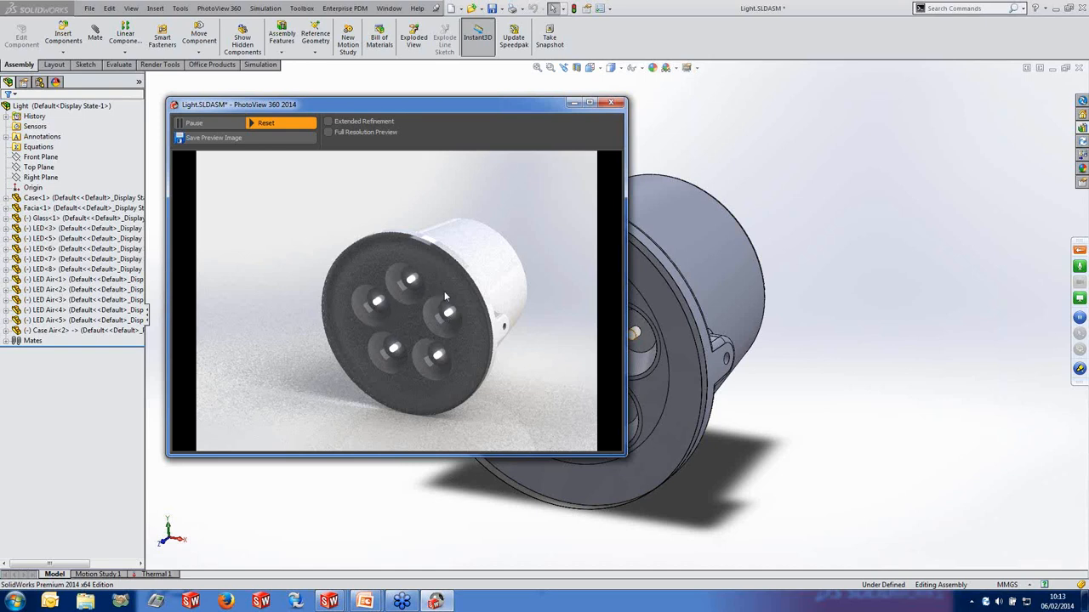
click(610, 102)
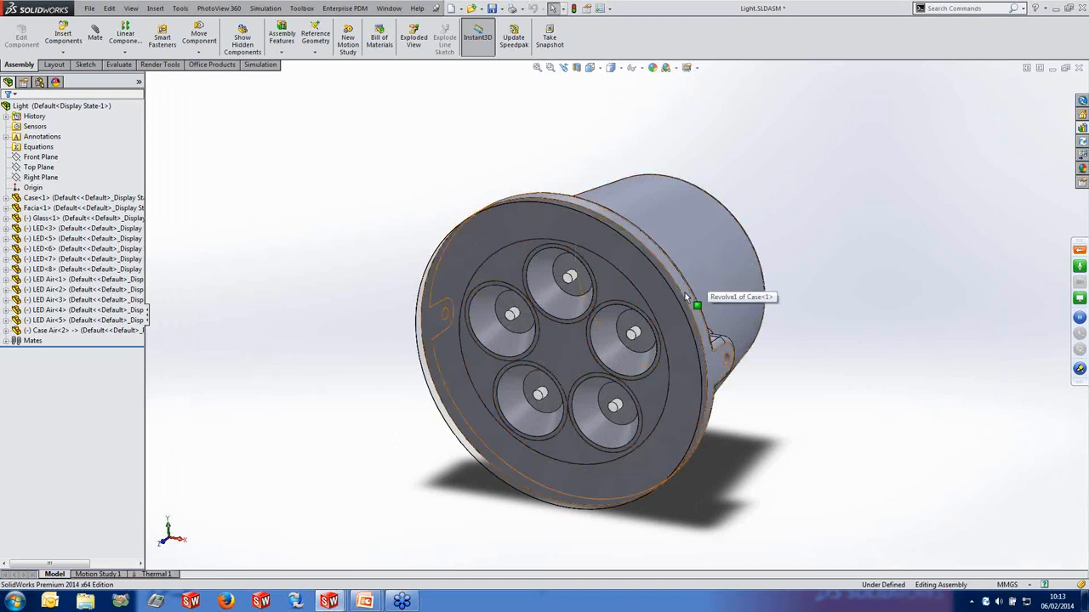
Open the Thermal 1 study and examine the materials assigned to the facia, glass, LEDs, LED air and case air.
click(161, 575)
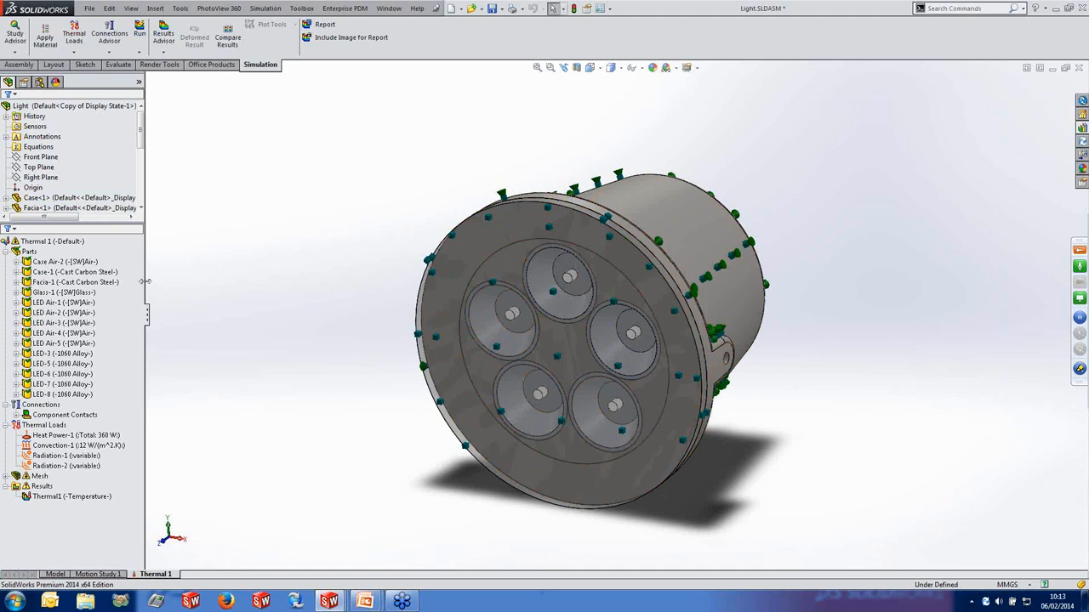
click(54, 282)
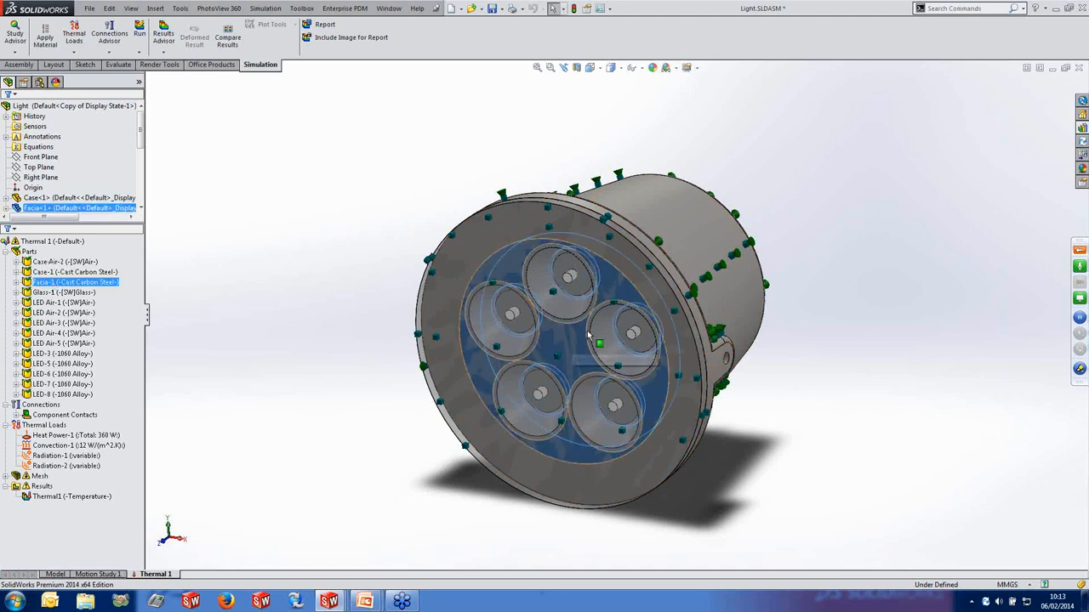
click(60, 294)
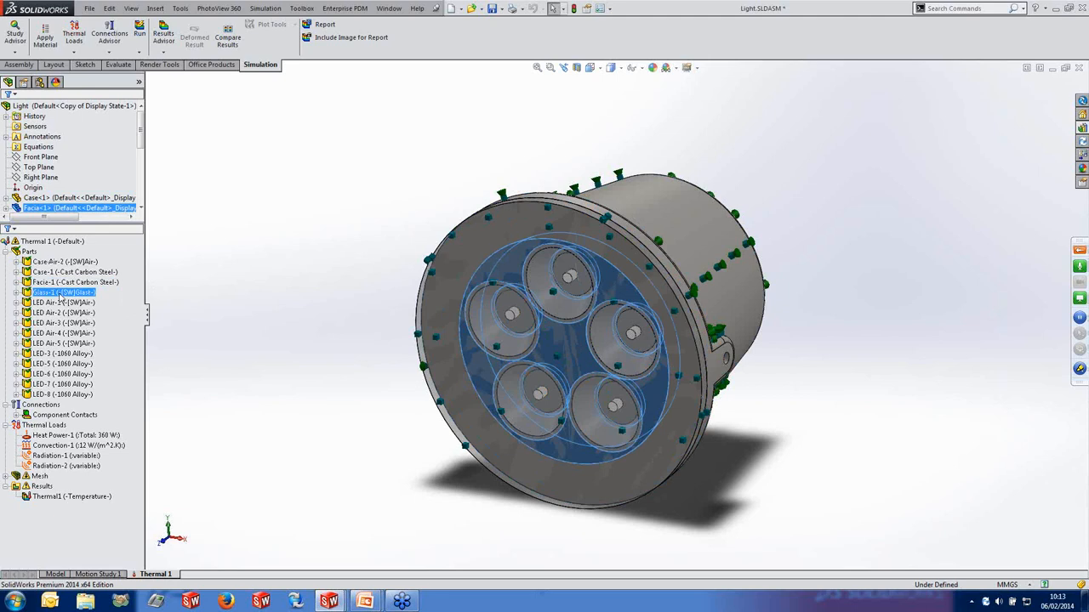
click(51, 355)
click(53, 364)
click(52, 374)
click(53, 384)
click(53, 394)
click(53, 323)
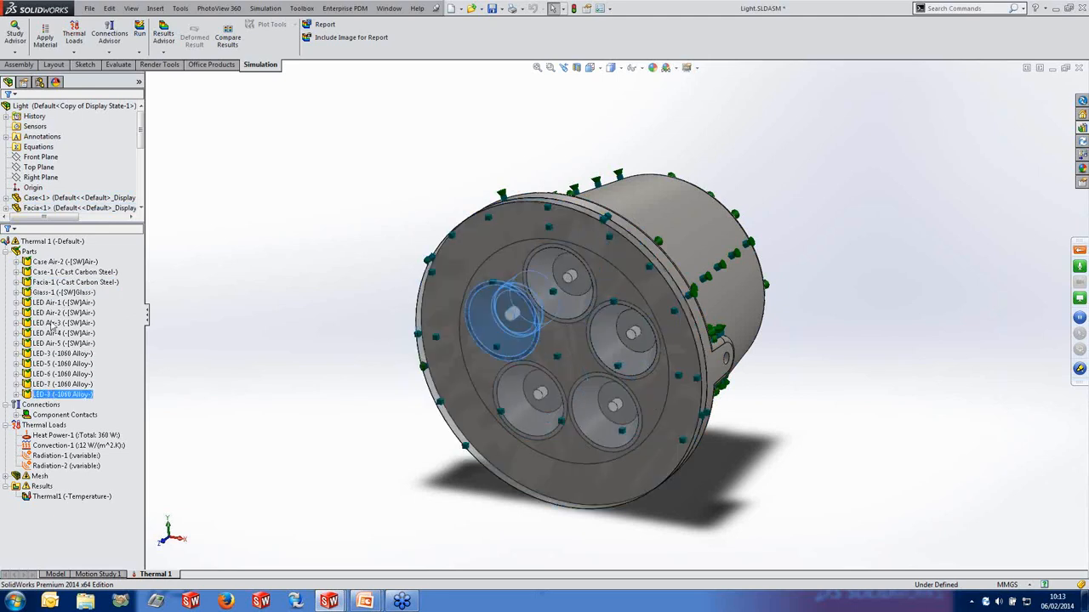
click(53, 262)
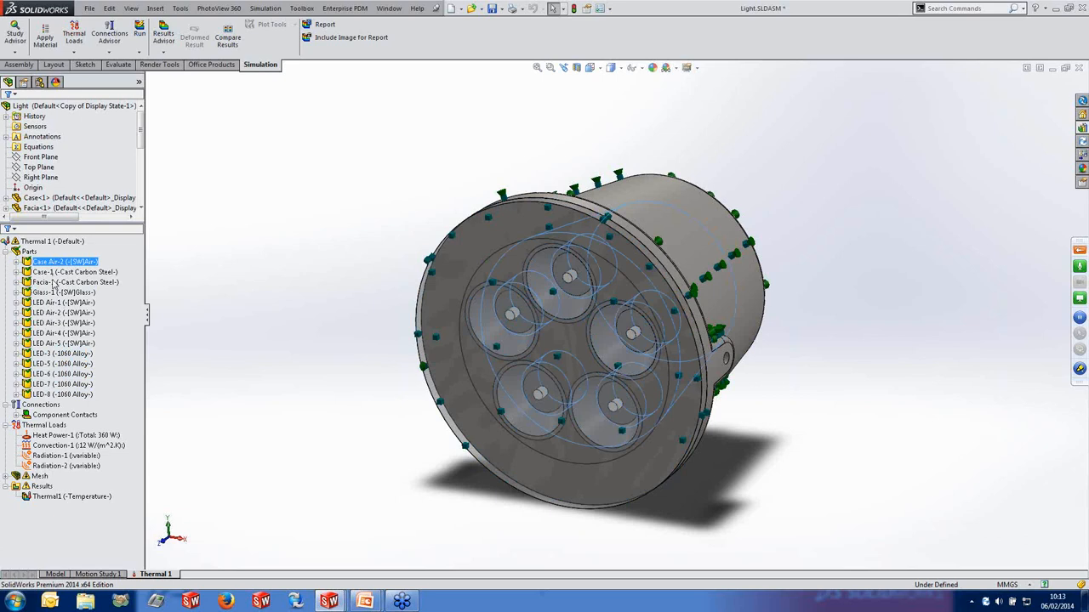
Examine the LED air bodies and the case air body listed among the Thermal 1 study's parts.
click(53, 303)
click(53, 313)
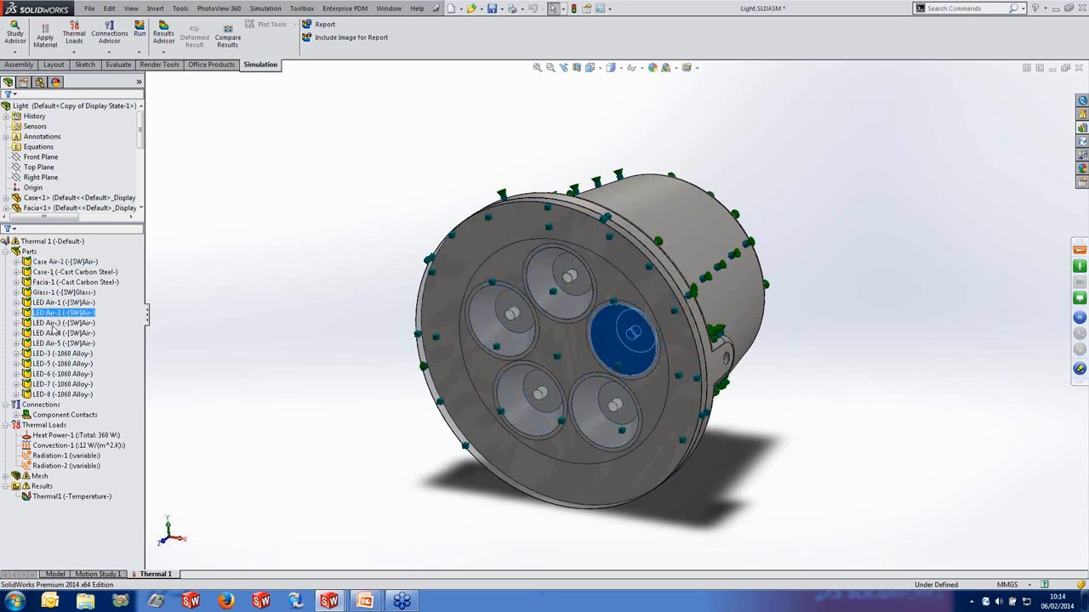
click(53, 323)
click(52, 333)
click(53, 344)
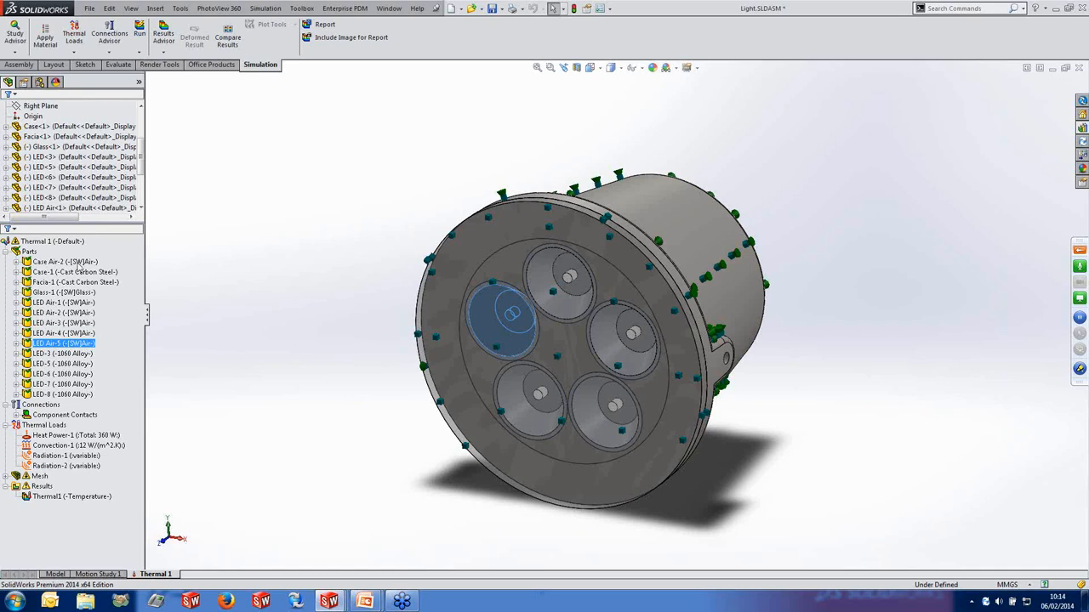
click(80, 265)
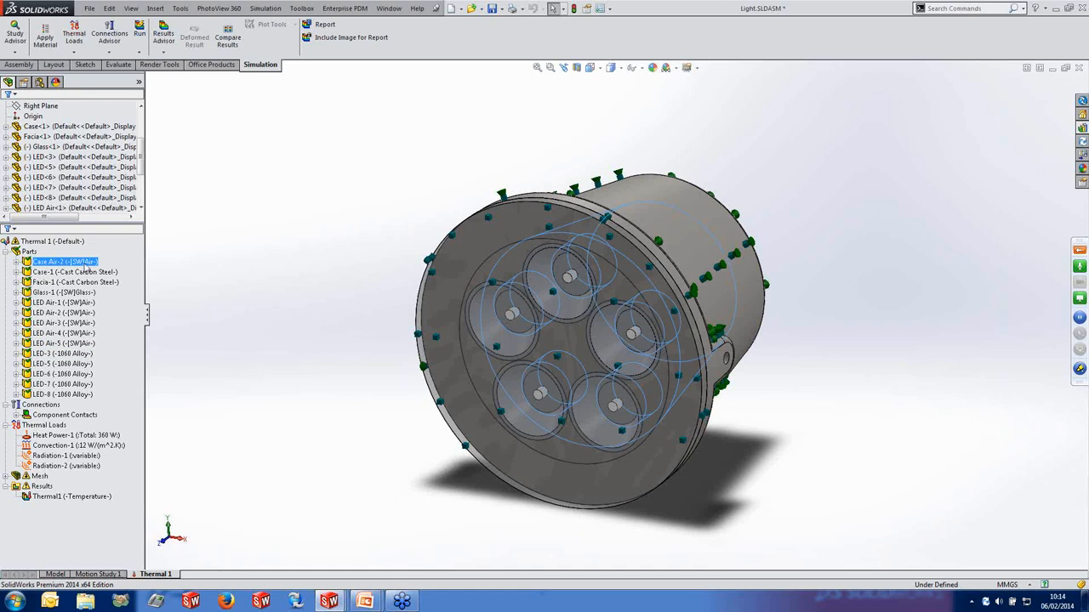
Section the light along the Right Plane to examine the interior air spaces, and turn the section view off.
click(576, 68)
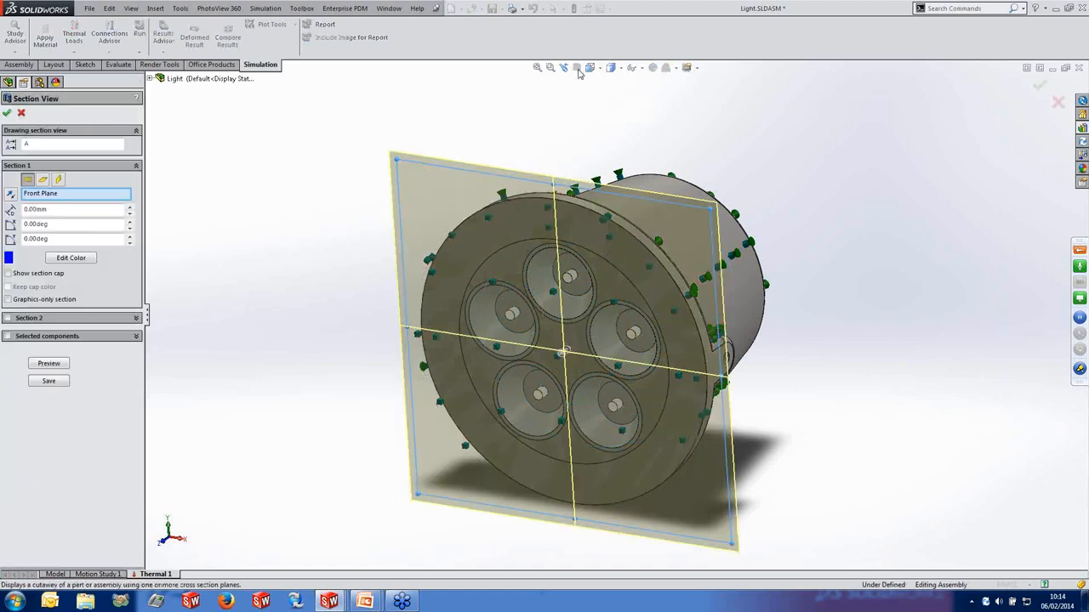
click(503, 253)
click(60, 145)
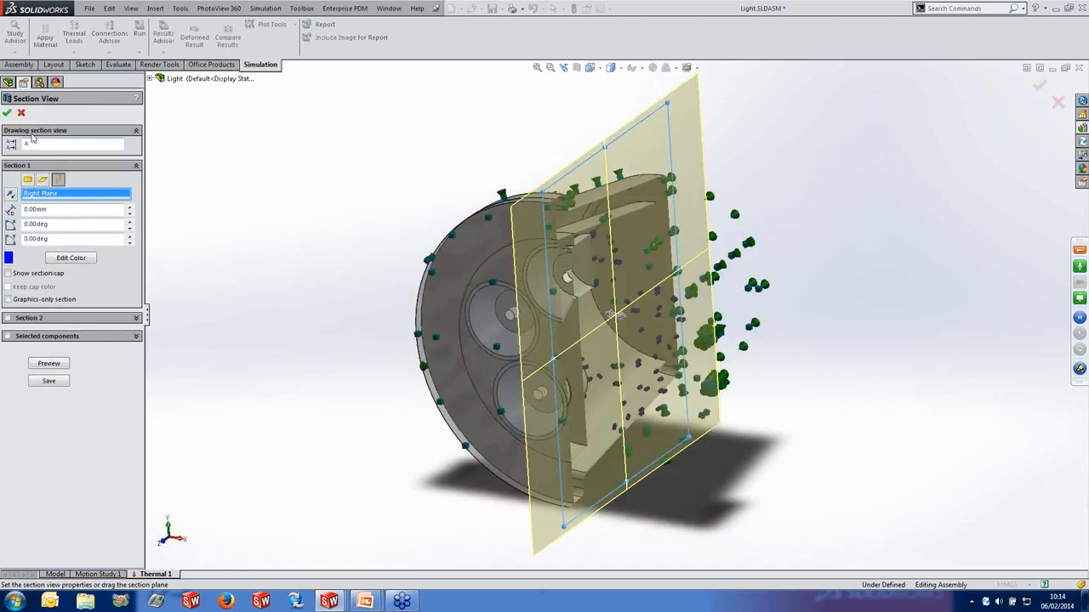
click(7, 112)
middle_drag(816, 298, 723, 299)
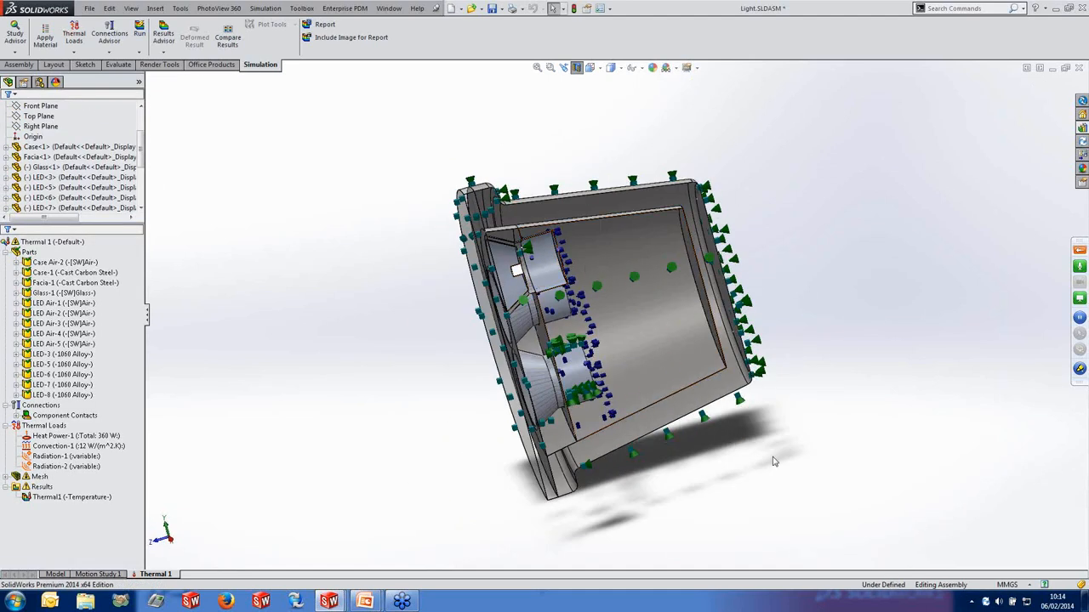
mouse_move(771, 458)
middle_down()
mouse_move(785, 448)
mouse_move(774, 450)
middle_up()
click(640, 261)
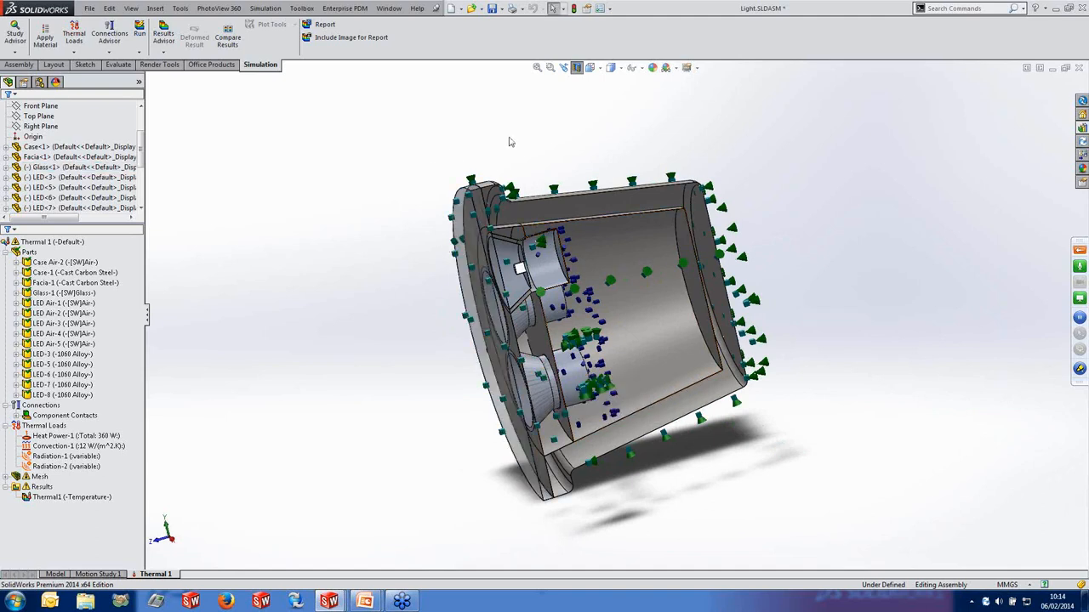
click(576, 68)
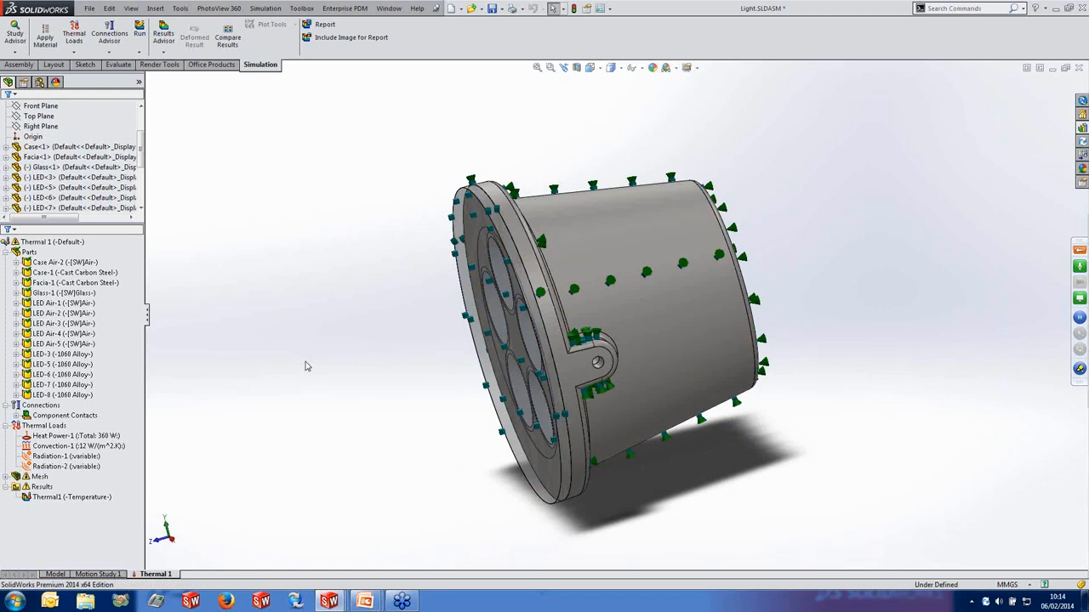
middle_drag(306, 365, 362, 341)
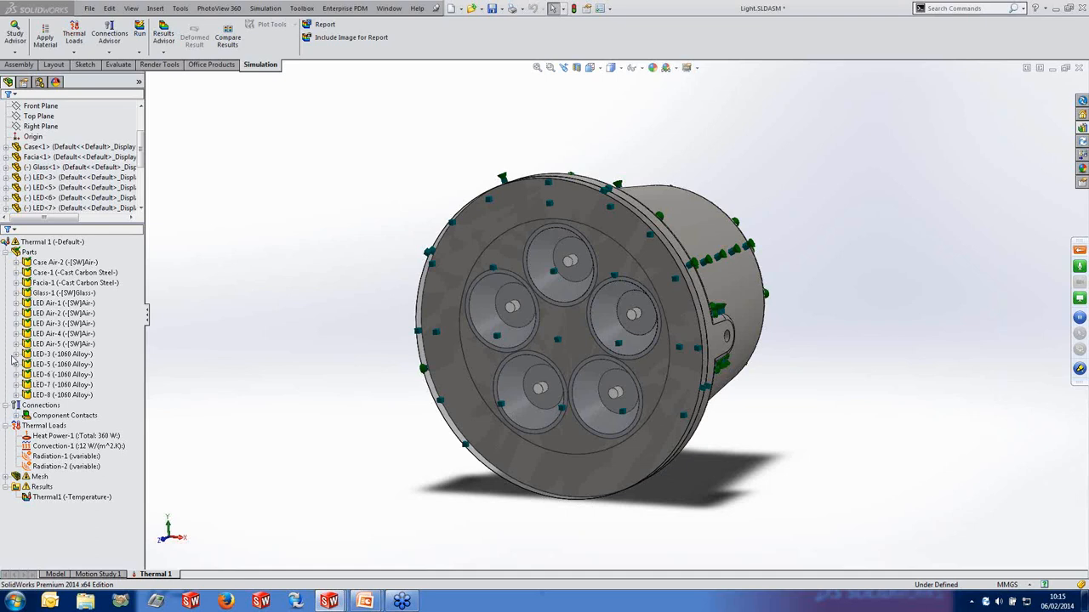
click(6, 253)
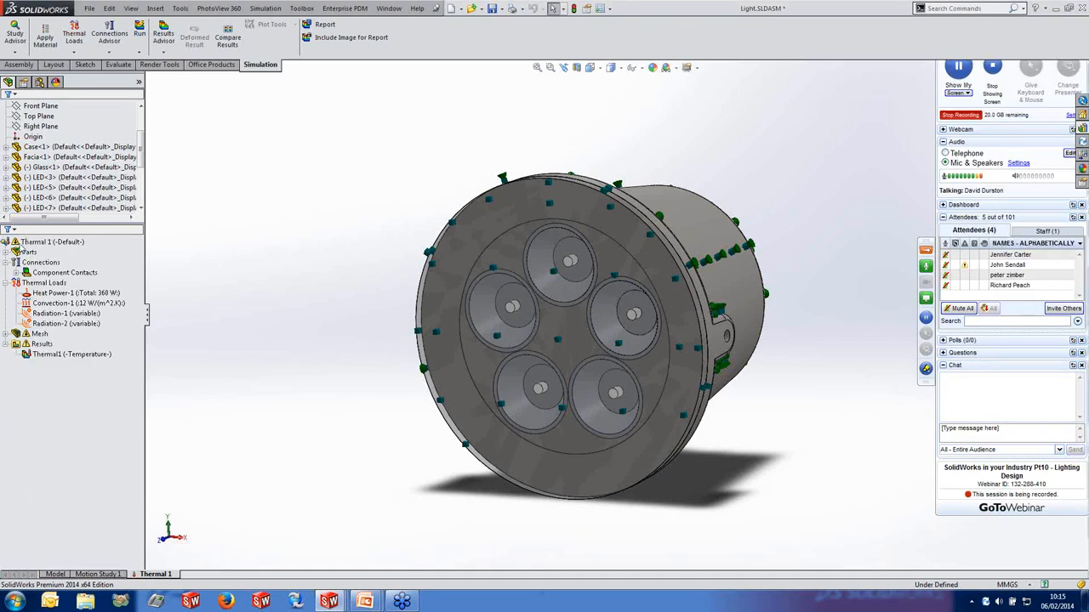
click(6, 252)
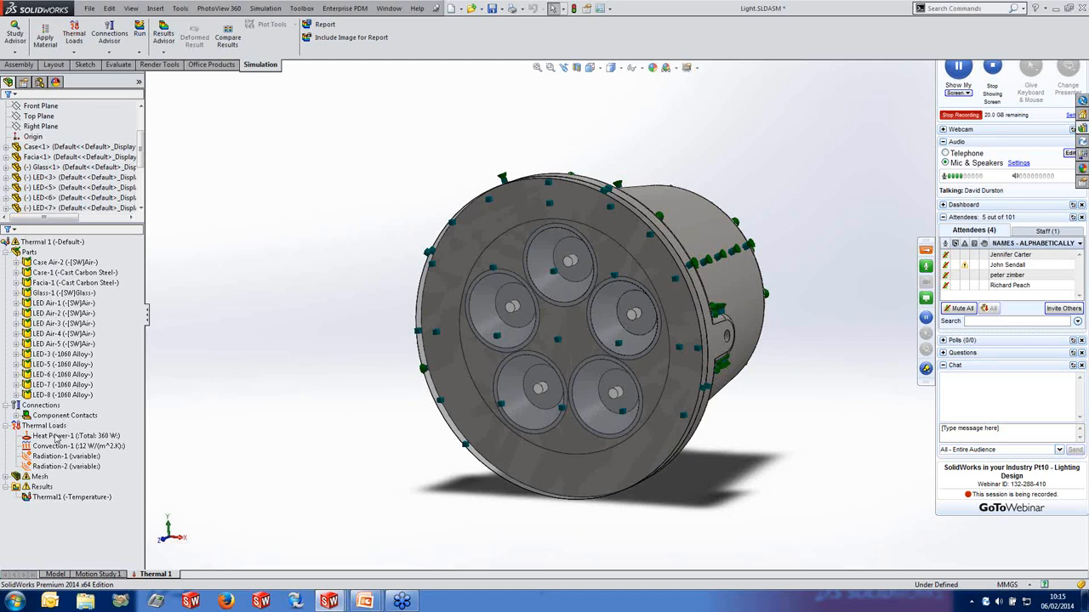
Open the Heat Power-1 load for editing and hide the Case to expose the LEDs.
click(56, 436)
middle_drag(280, 404, 171, 421)
right_click(84, 436)
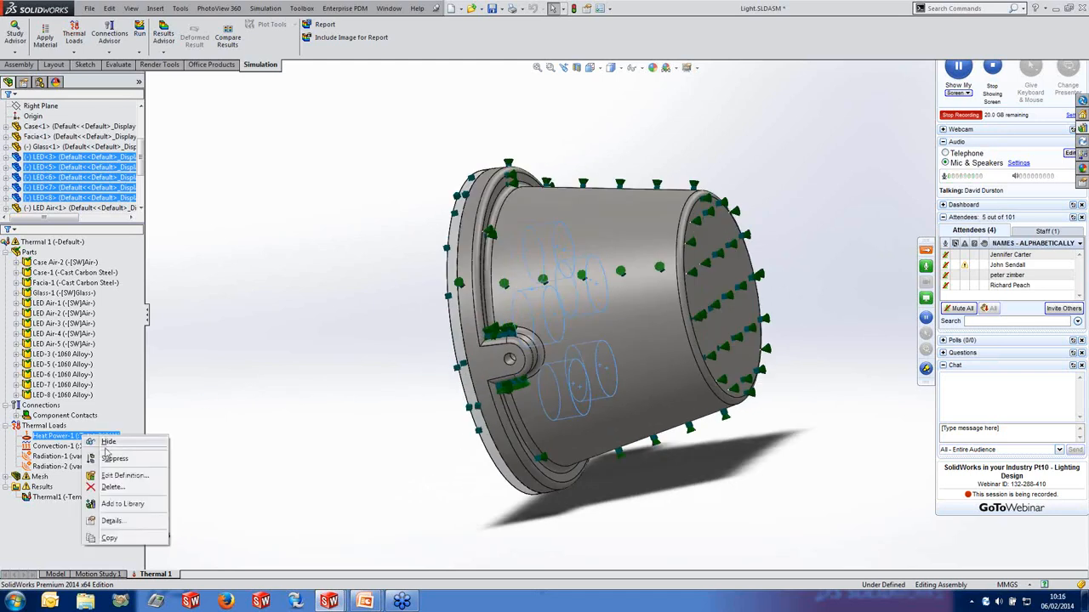
click(119, 475)
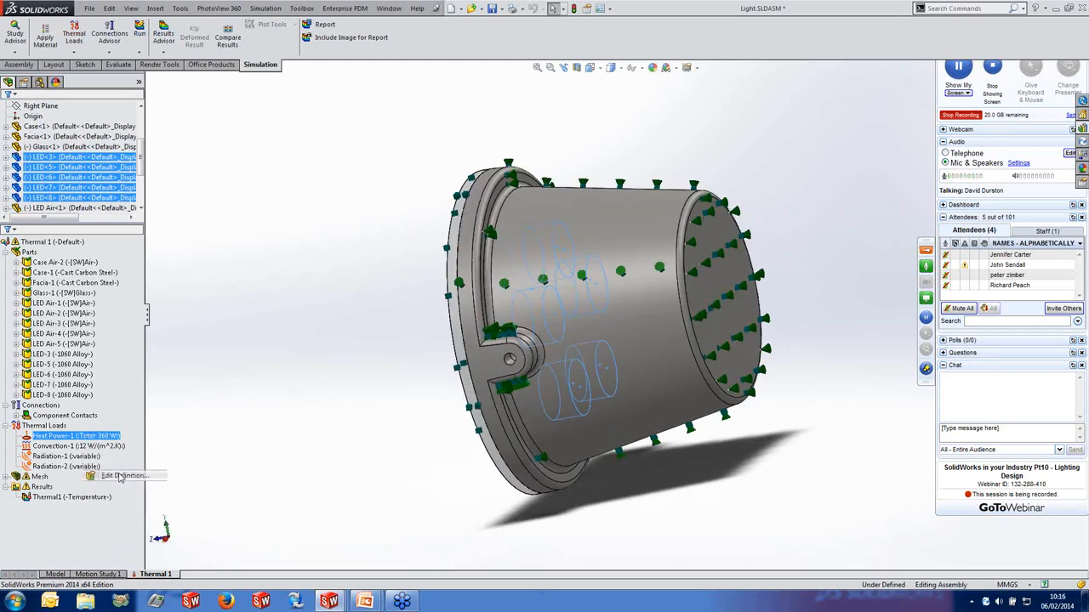
right_click(633, 343)
click(661, 474)
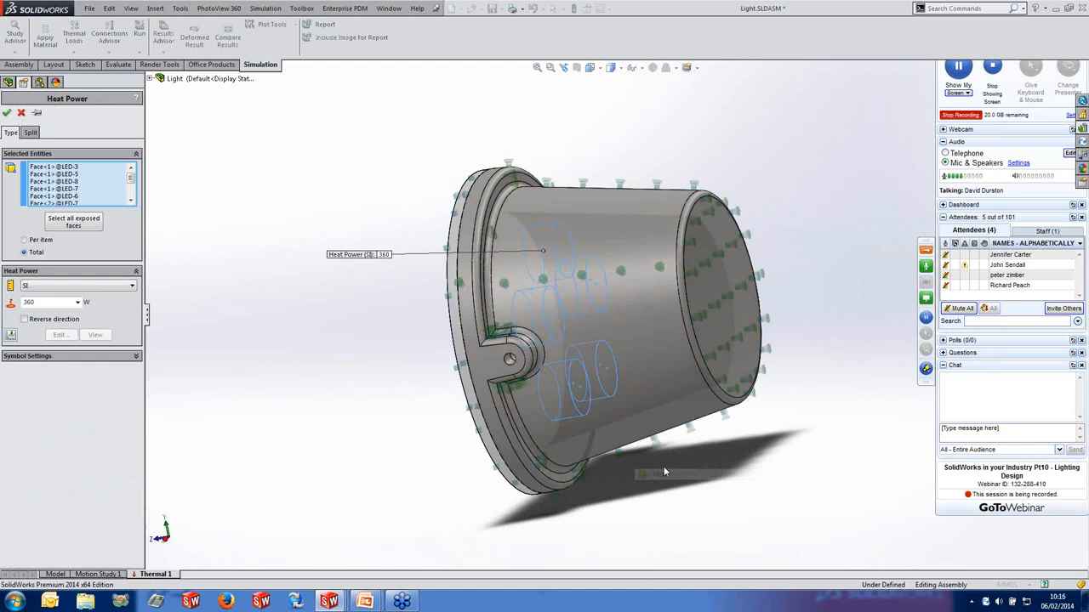
Set the total heat power on the LED faces to 300 W and accept the load.
middle_drag(797, 198, 779, 243)
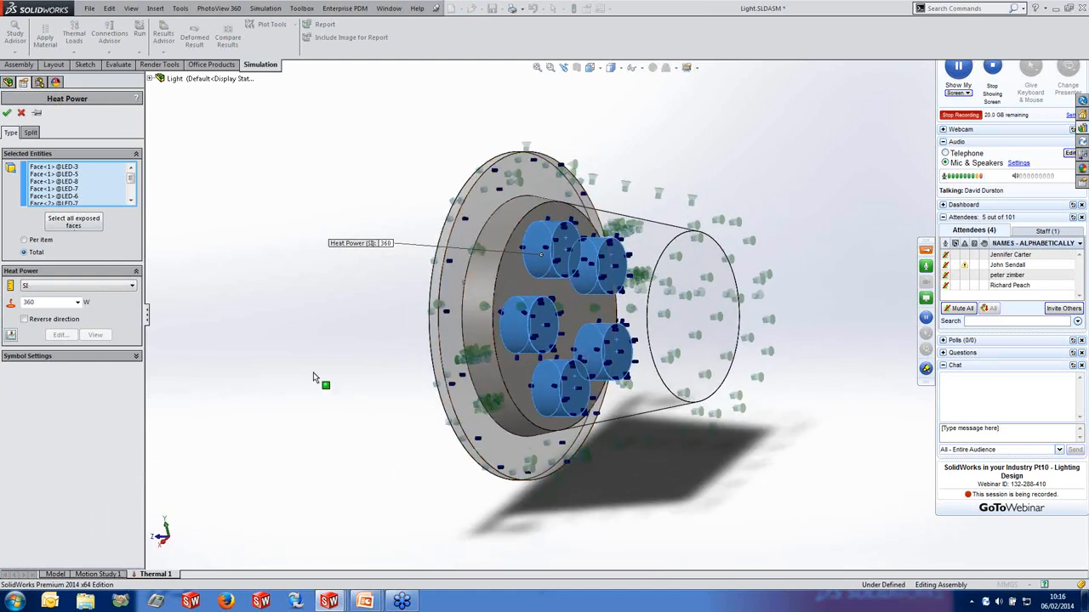
double_click(47, 303)
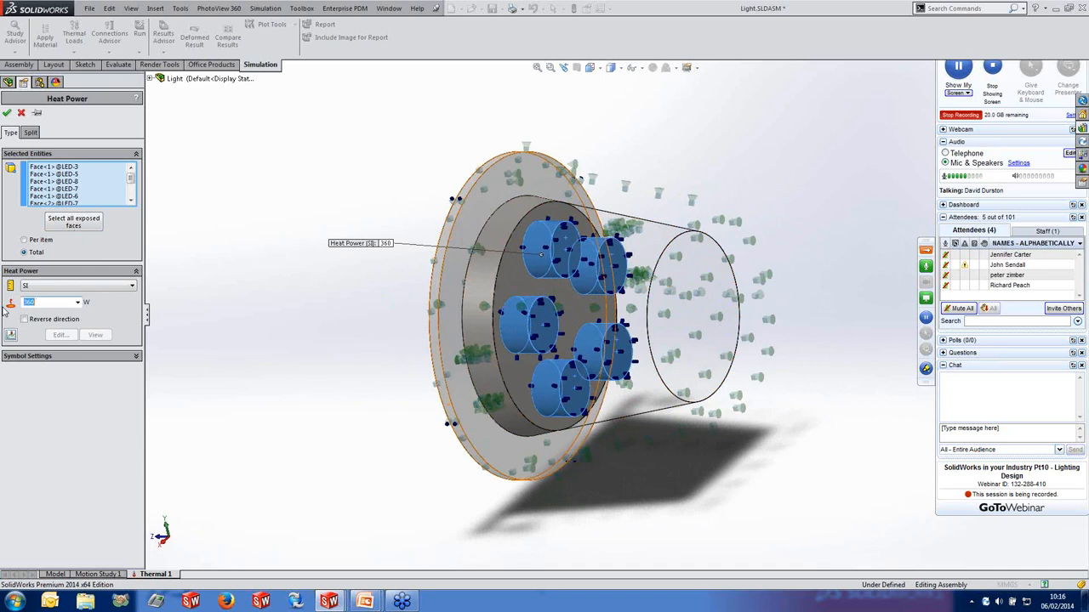
text(300)
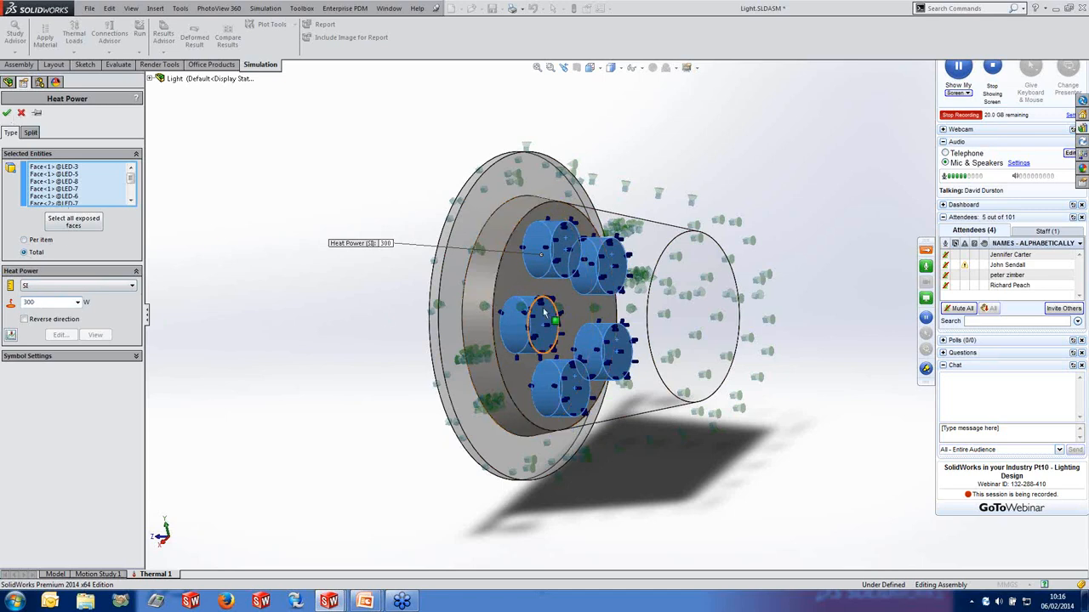
click(7, 112)
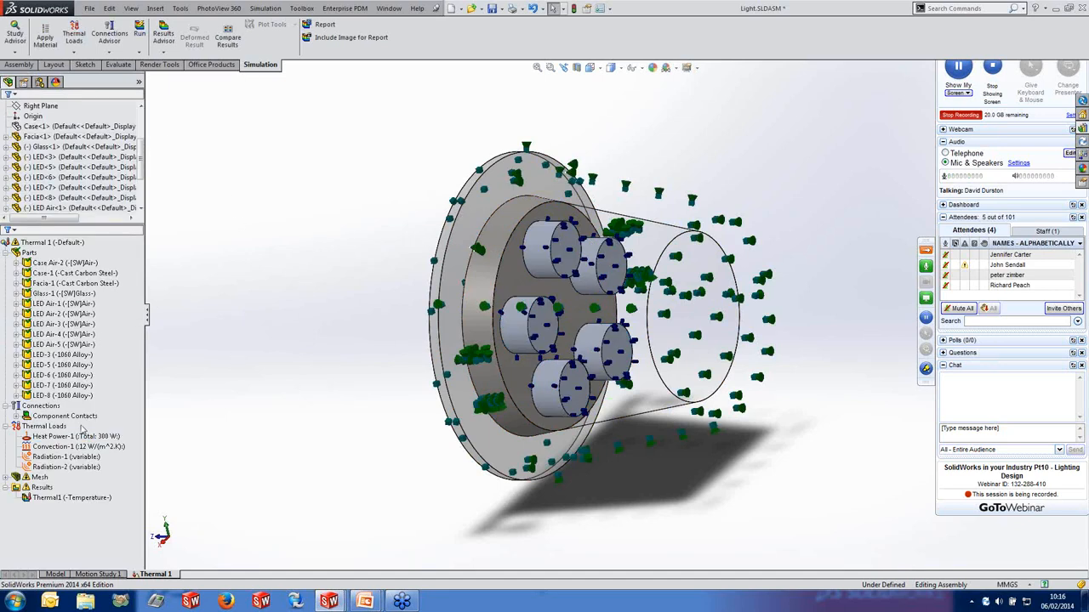
Show the hidden Case component again.
right_click(34, 127)
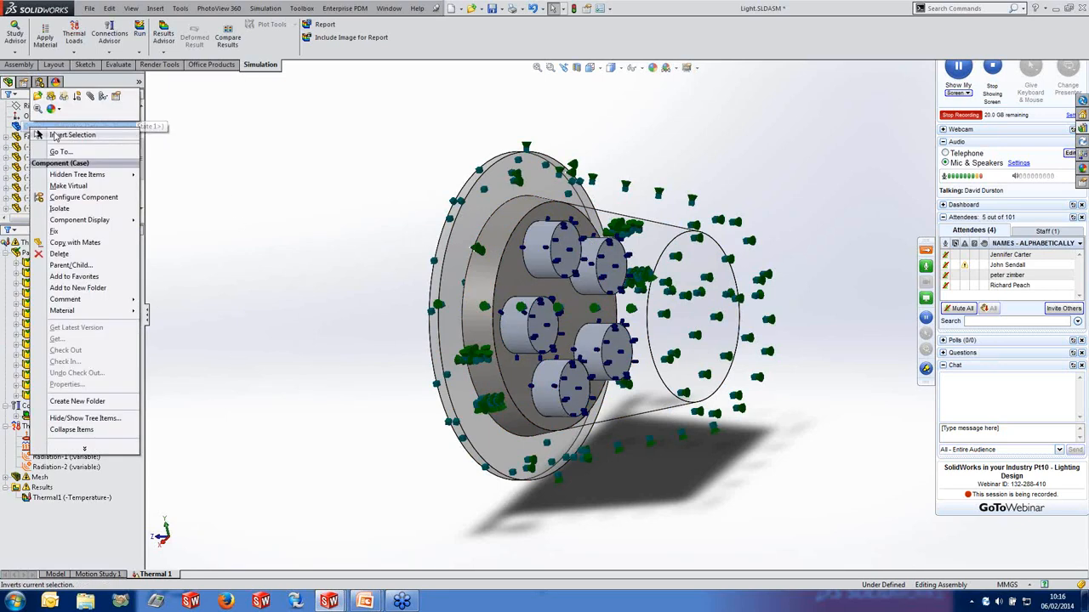
click(51, 96)
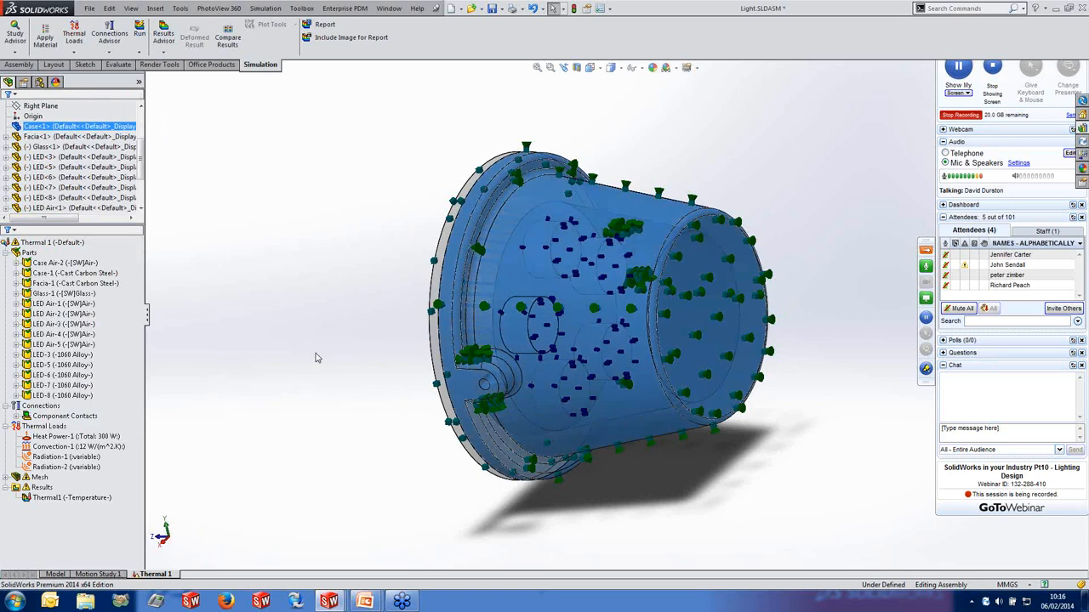
middle_drag(314, 381, 376, 398)
Edit the Convection-1 load and add the Case's missing fillet faces on the flange, the near lug and the rear rim.
click(80, 449)
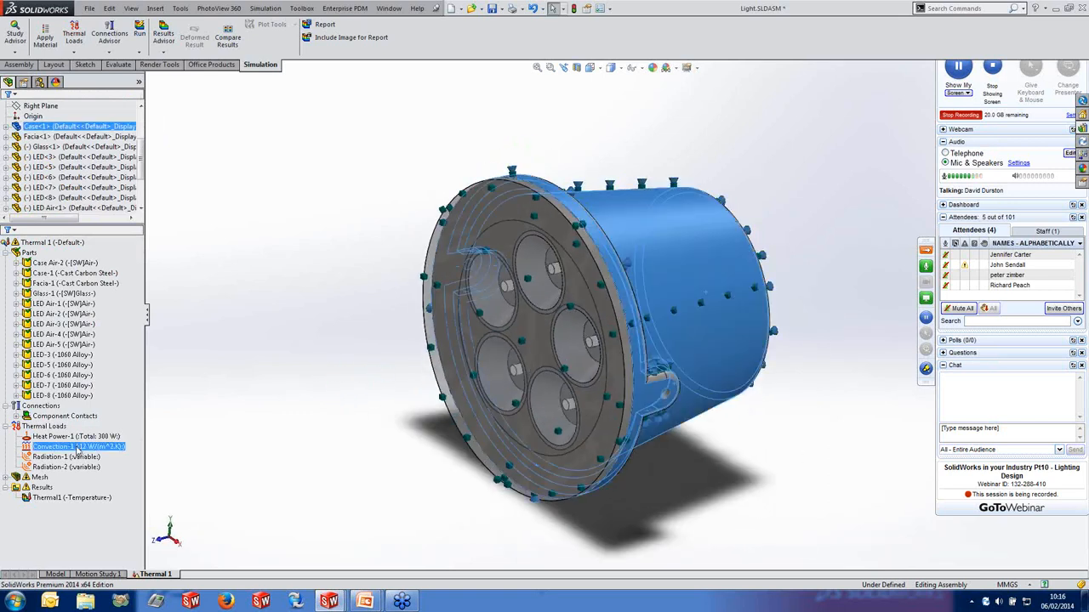
right_click(80, 448)
click(93, 487)
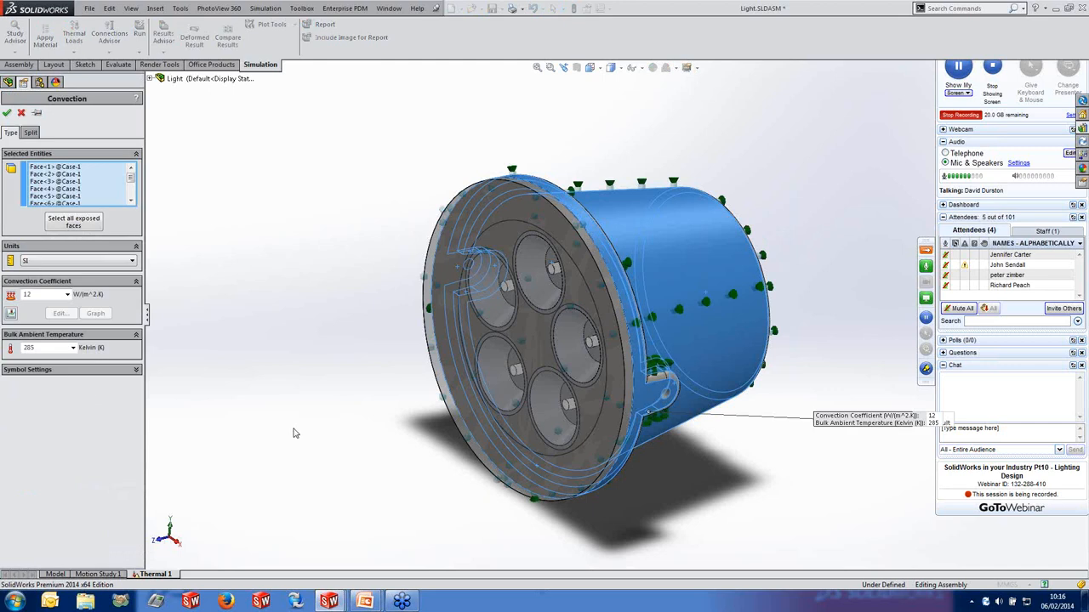
middle_drag(292, 433, 215, 367)
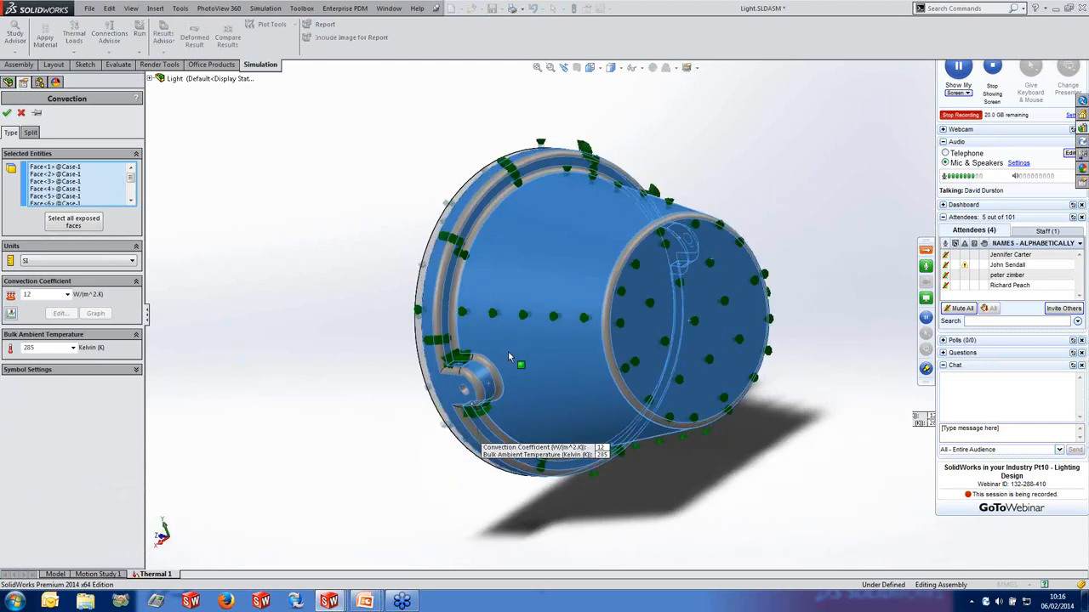
click(454, 317)
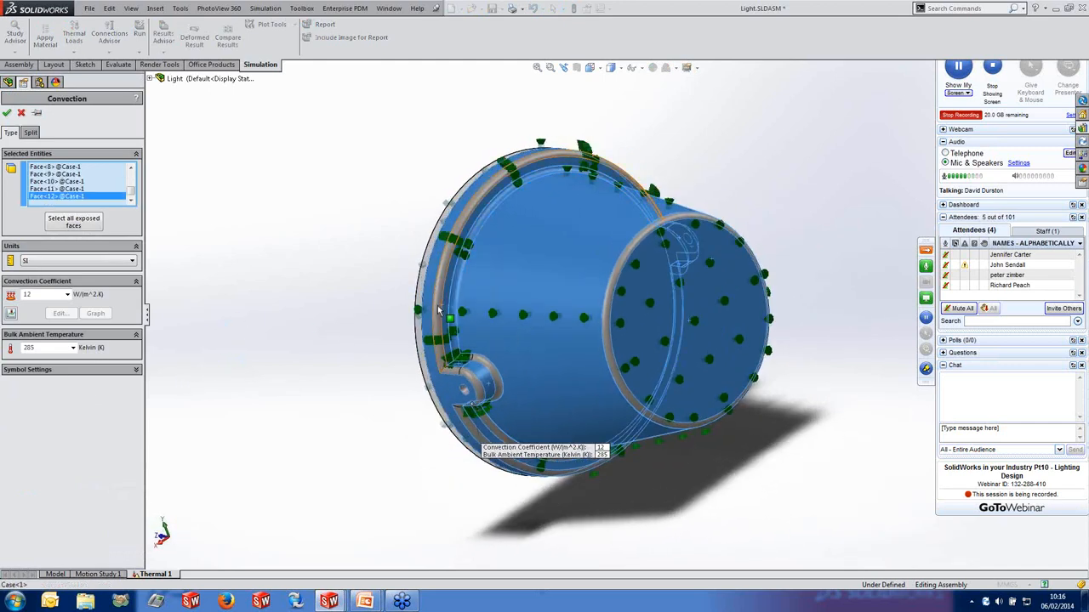
click(449, 336)
click(464, 378)
click(462, 376)
click(450, 371)
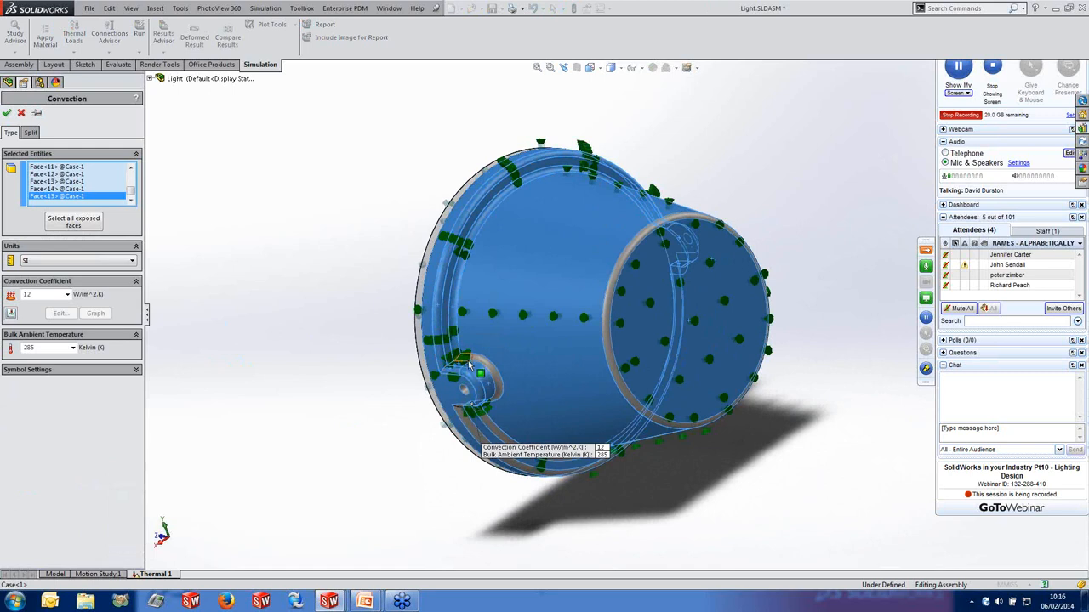
click(469, 359)
click(482, 364)
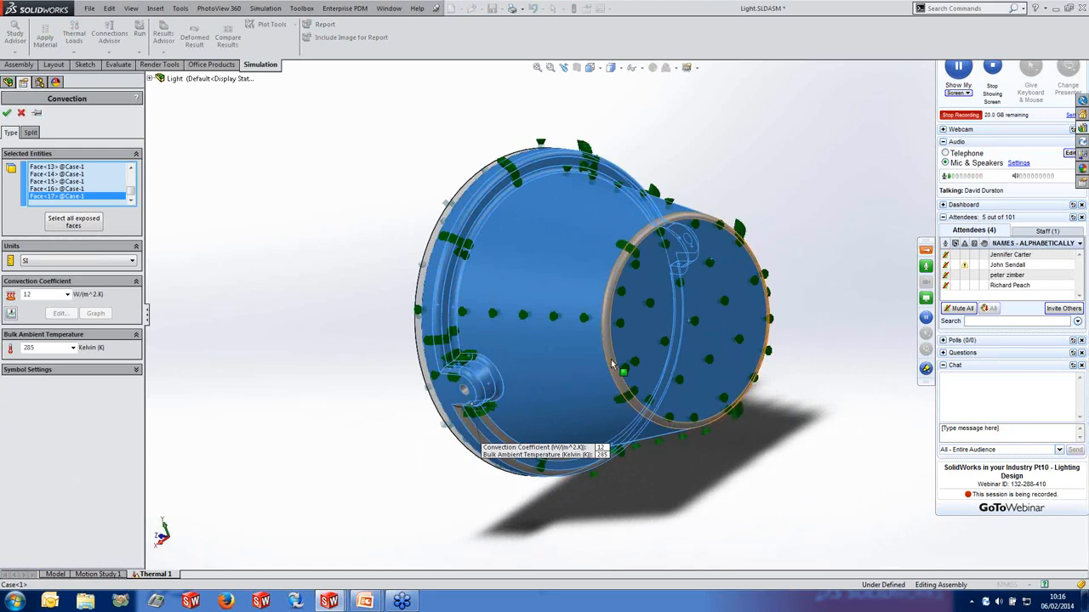
click(607, 361)
Add the remaining fillet faces along the lower half of the Case flange to the convection load.
middle_drag(607, 361, 570, 289)
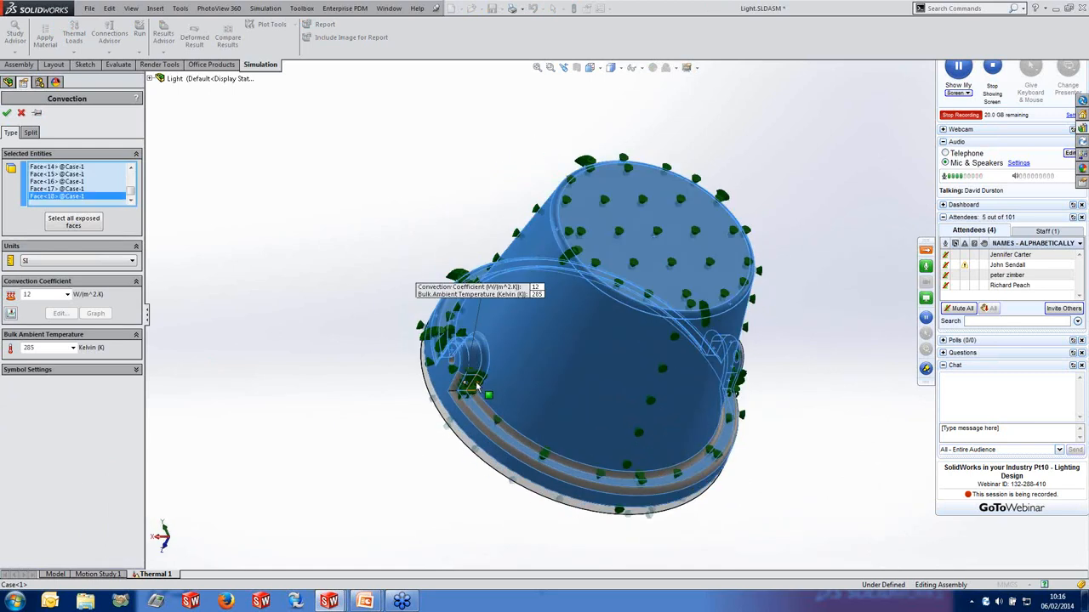
click(468, 407)
click(467, 405)
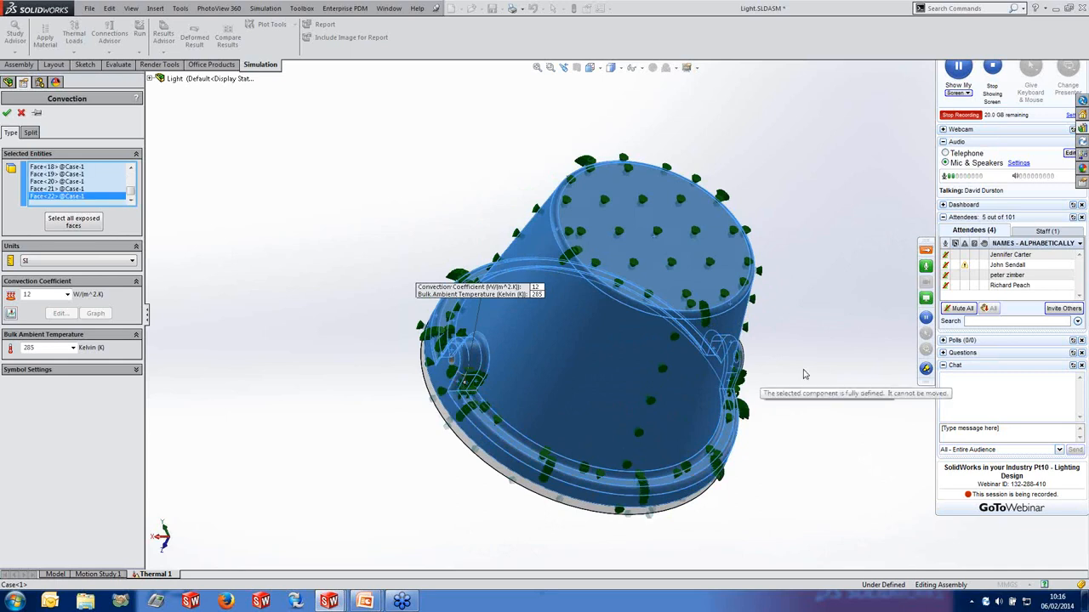
Add the faces of the Case's opposite lug to the convection load, return to the front view and accept the load.
middle_drag(714, 413, 703, 400)
scroll(703, 399, down, 2)
click(701, 382)
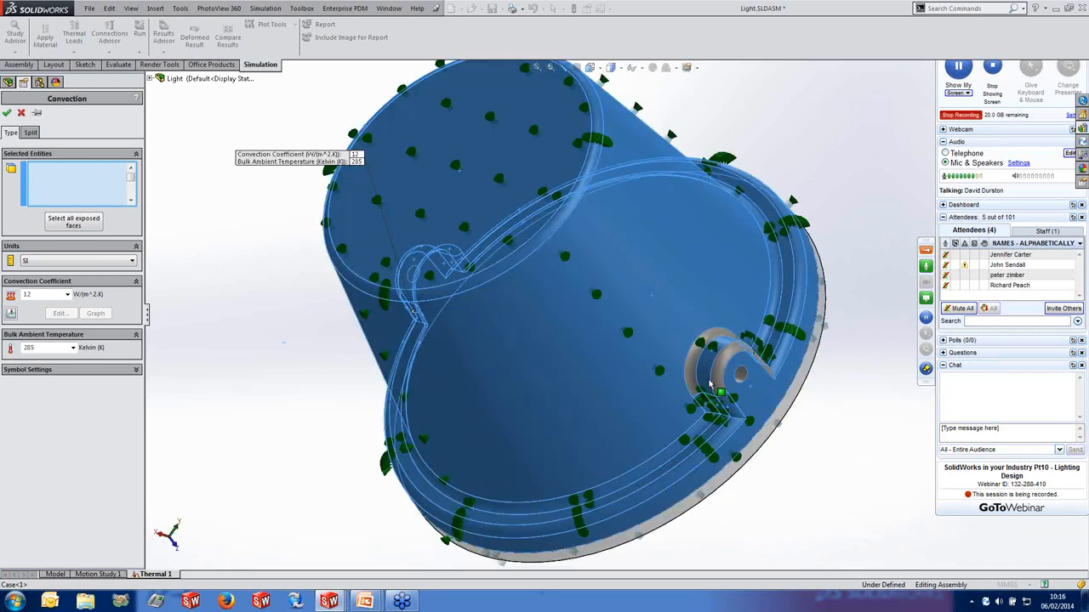
click(717, 383)
middle_drag(845, 326, 815, 329)
click(733, 341)
click(730, 366)
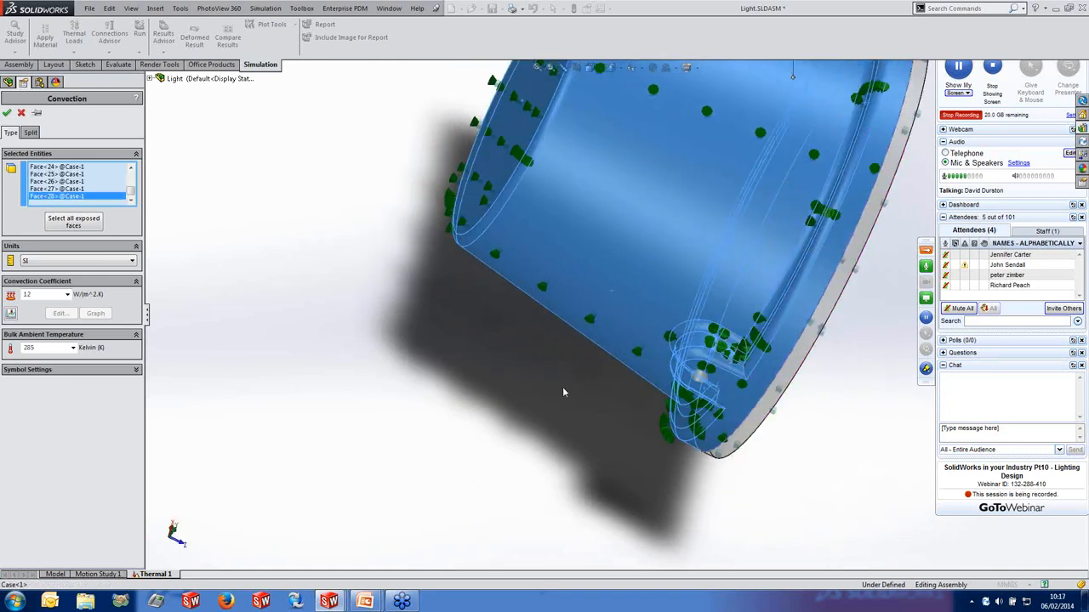
scroll(511, 372, up, 3)
key(ctrl+7)
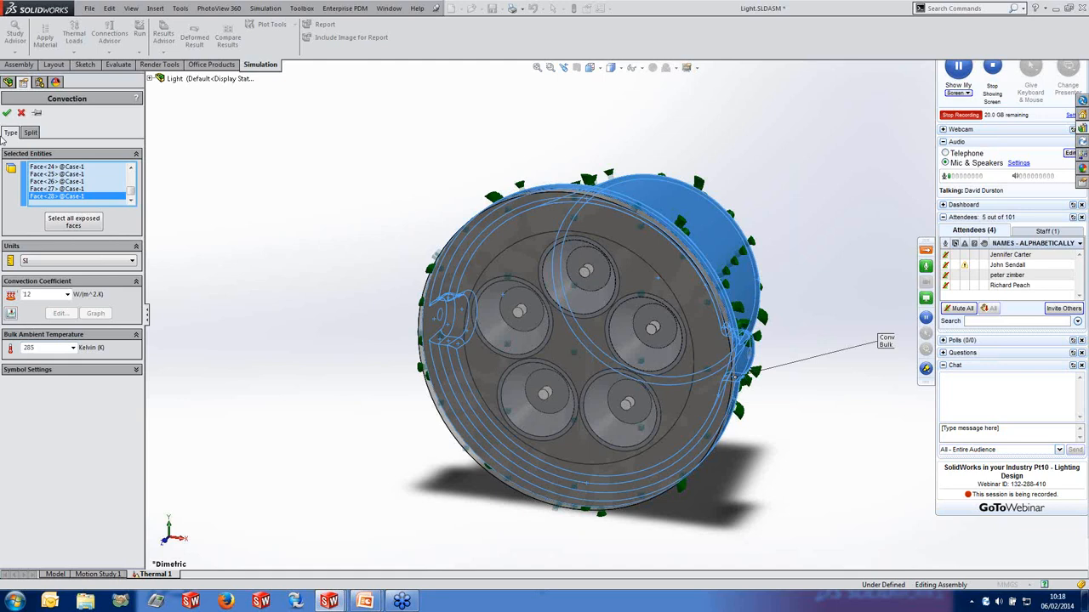
key(Return)
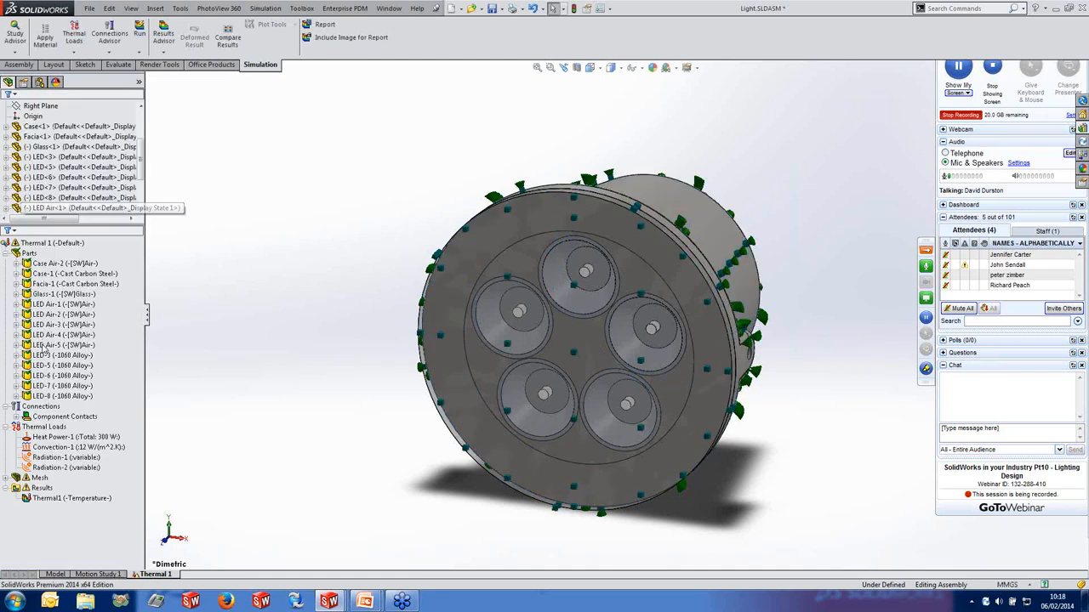
Edit the Radiation-1 load and add the missing faces of the Case's near lug and the lower flange fillets.
click(54, 458)
right_click(51, 460)
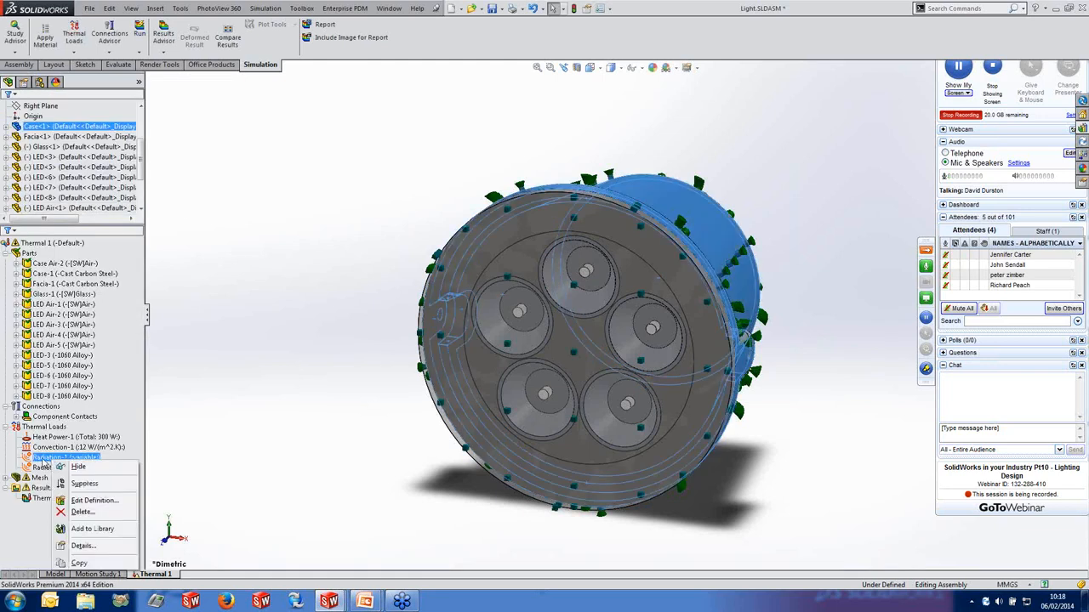
click(90, 500)
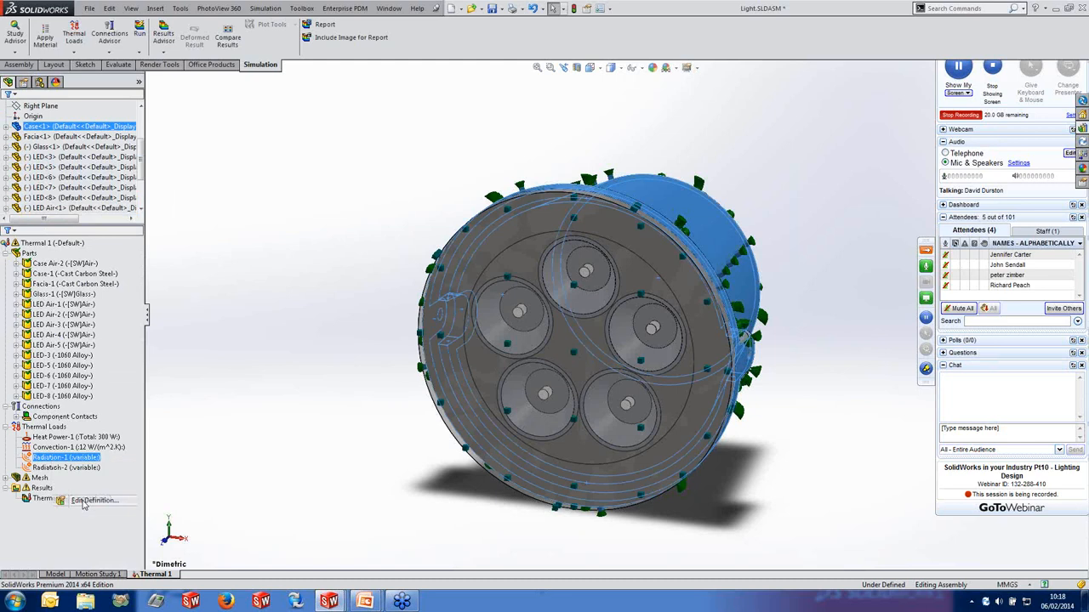
middle_drag(749, 380, 507, 367)
click(467, 369)
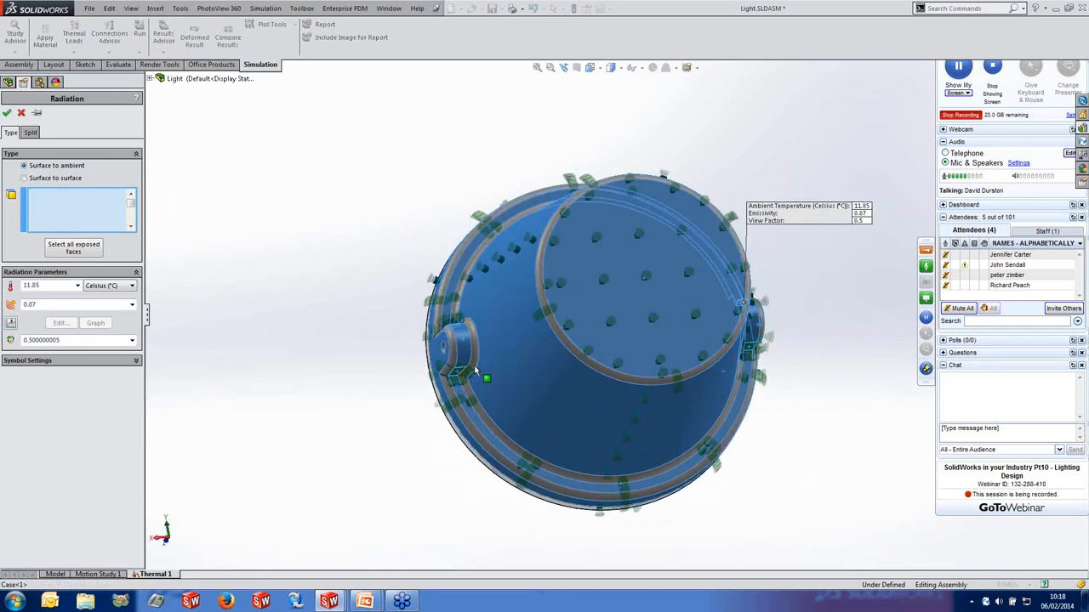
click(454, 362)
click(454, 363)
click(444, 371)
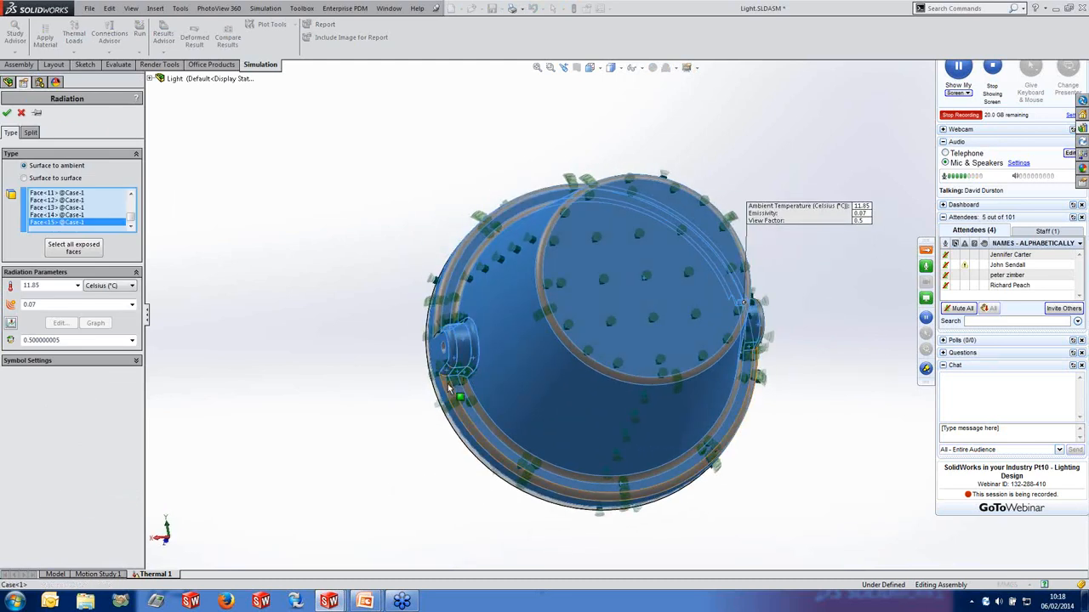
click(447, 384)
click(463, 367)
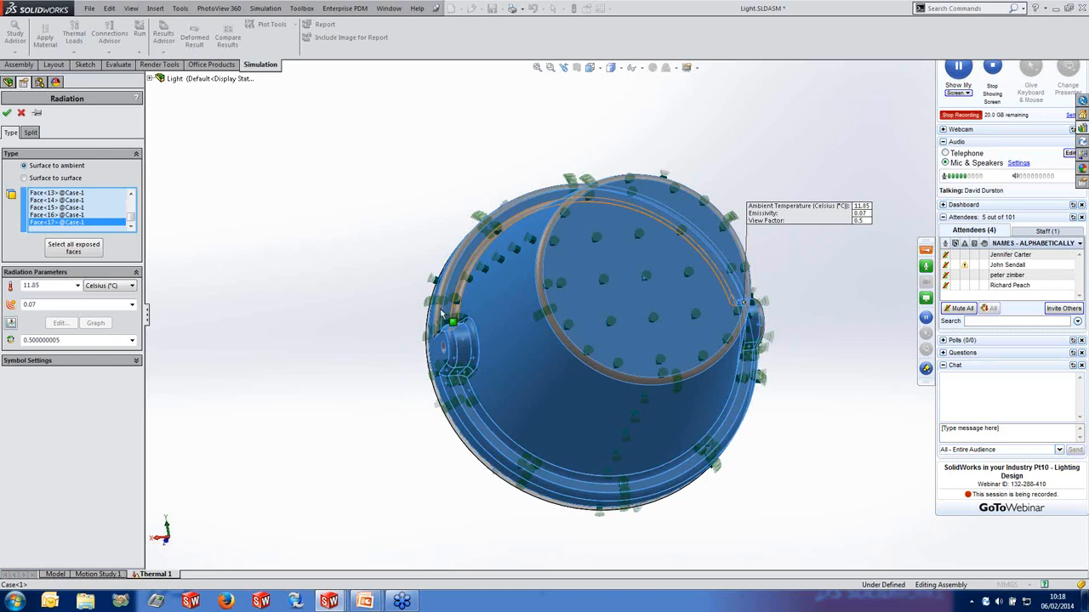
Add the upper flange fillets, the rear rim fillet and the opposite lug's faces of the Case to the radiation load.
click(454, 301)
click(444, 314)
click(581, 358)
middle_drag(828, 365, 754, 350)
scroll(753, 358, down, 1)
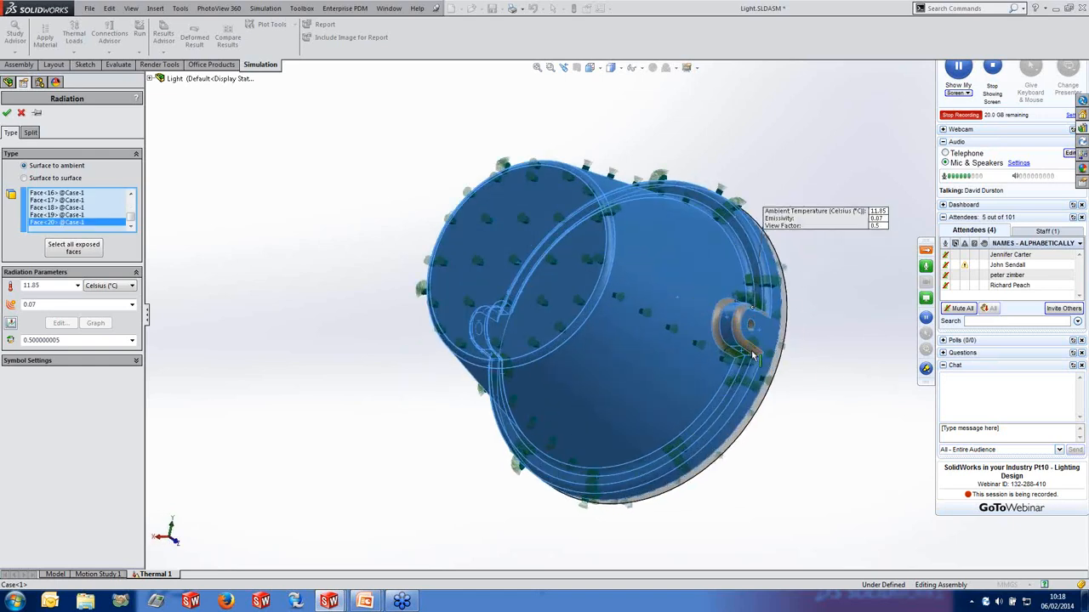
click(739, 340)
click(718, 335)
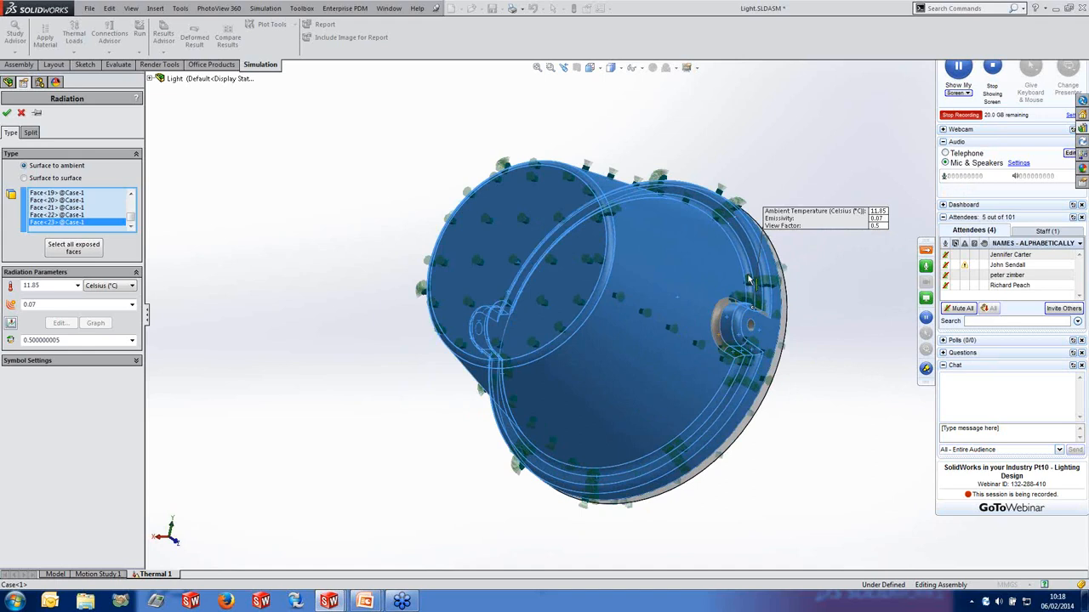
Add the last small faces above the opposite lug, keep the tapered body face selected and accept the radiation load.
middle_drag(746, 276, 731, 363)
middle_drag(745, 323, 744, 330)
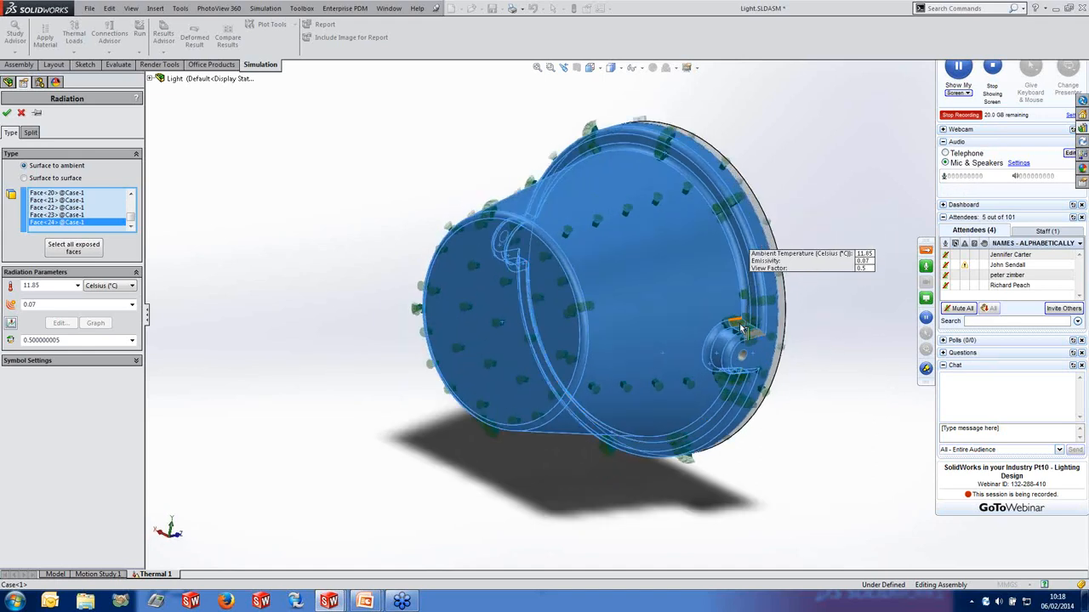
click(745, 332)
click(743, 330)
click(738, 326)
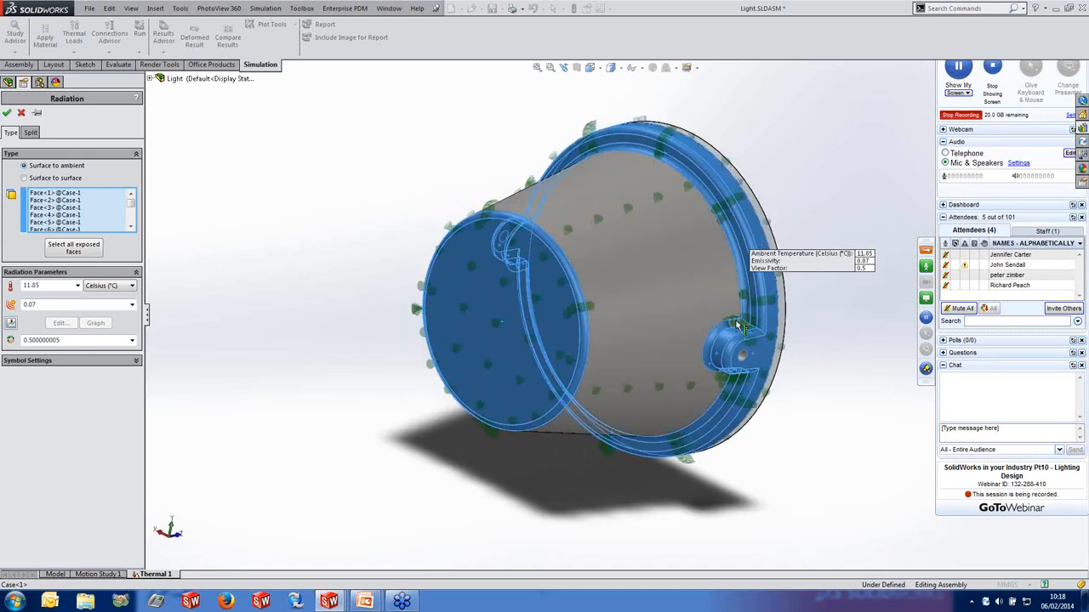
click(737, 326)
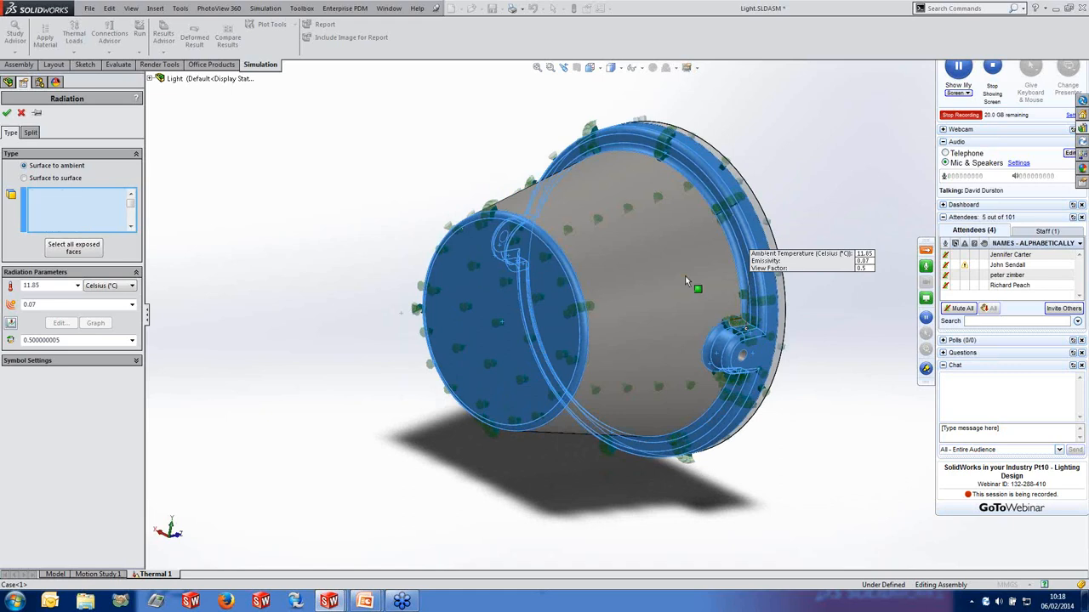
click(730, 344)
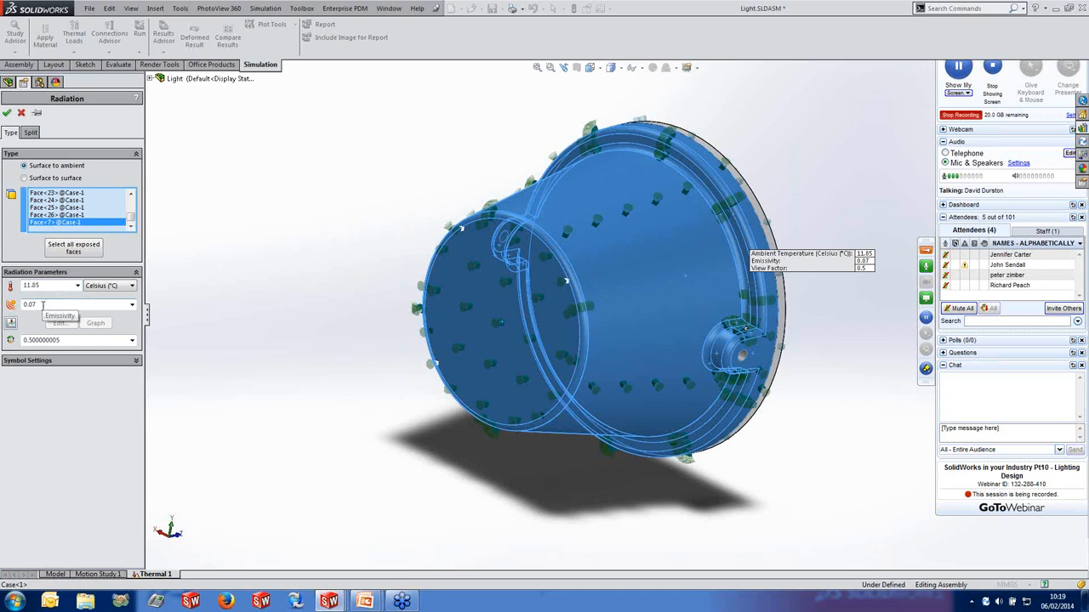
click(7, 113)
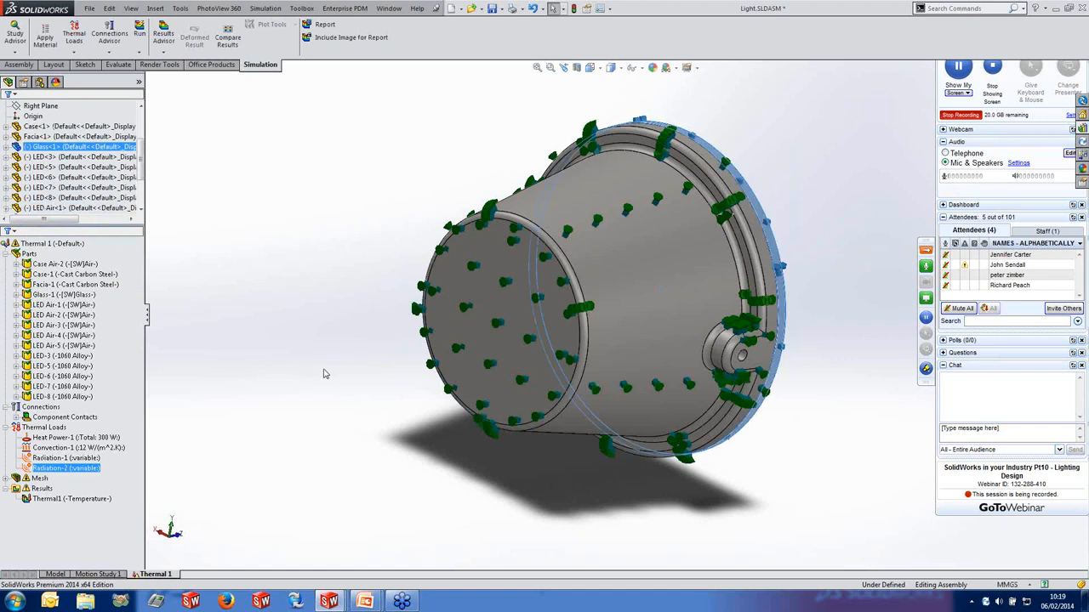
Highlight the Radiation-2 load to check its faces on the glass, leaving its definition unedited, and return to the dimetric view.
middle_drag(326, 373, 523, 412)
click(43, 469)
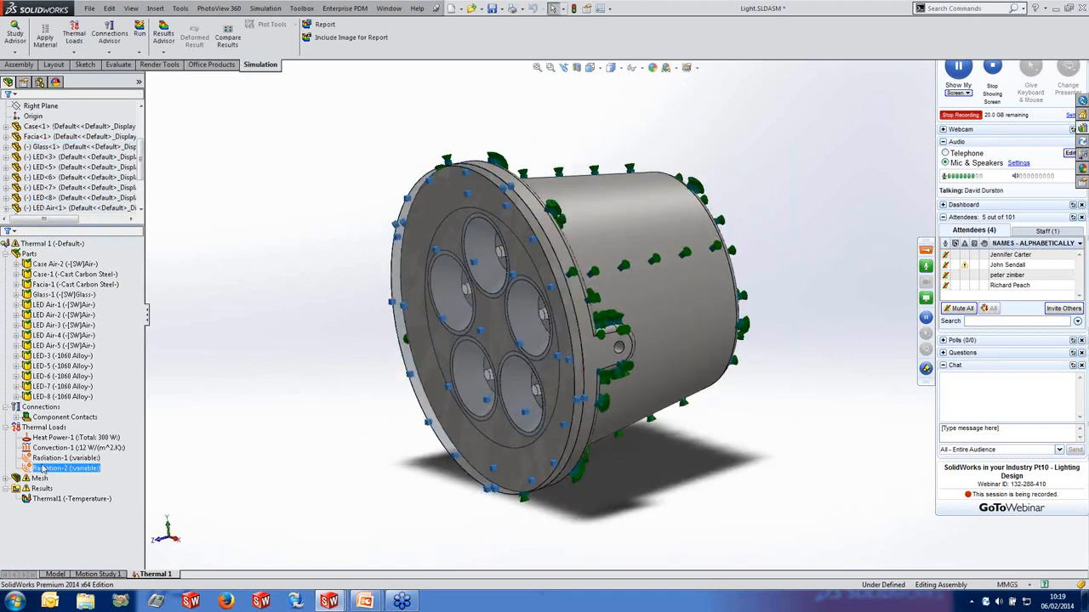
right_click(51, 473)
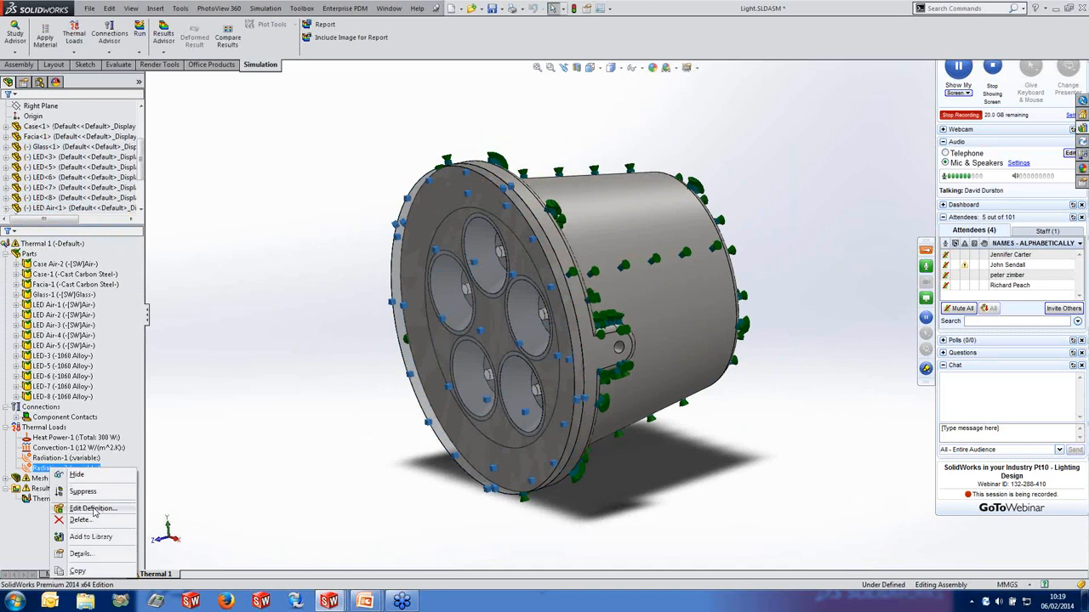
click(246, 447)
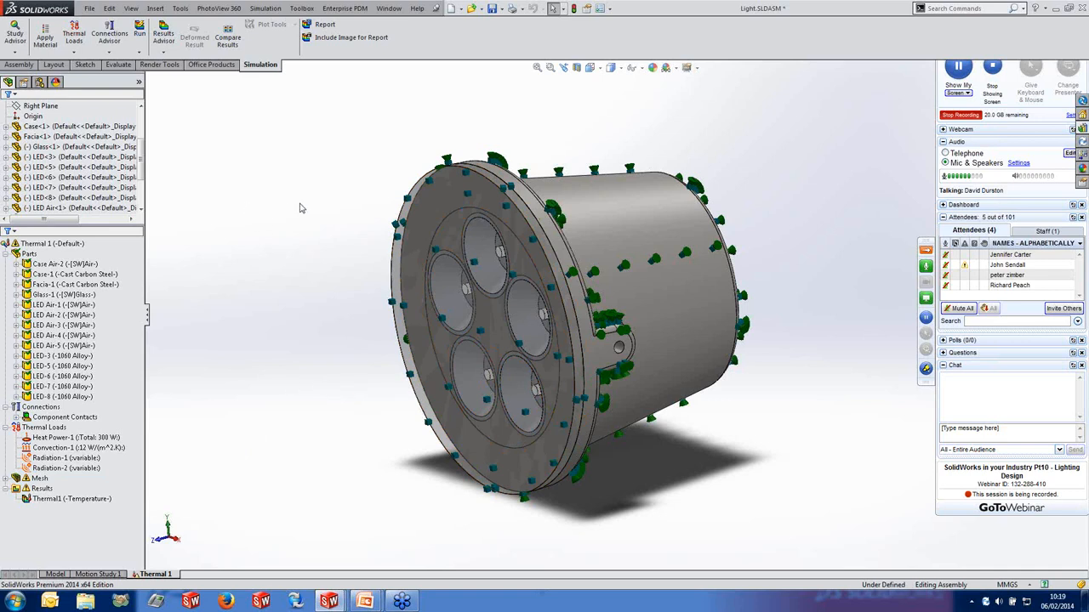
right_drag(300, 206, 251, 205)
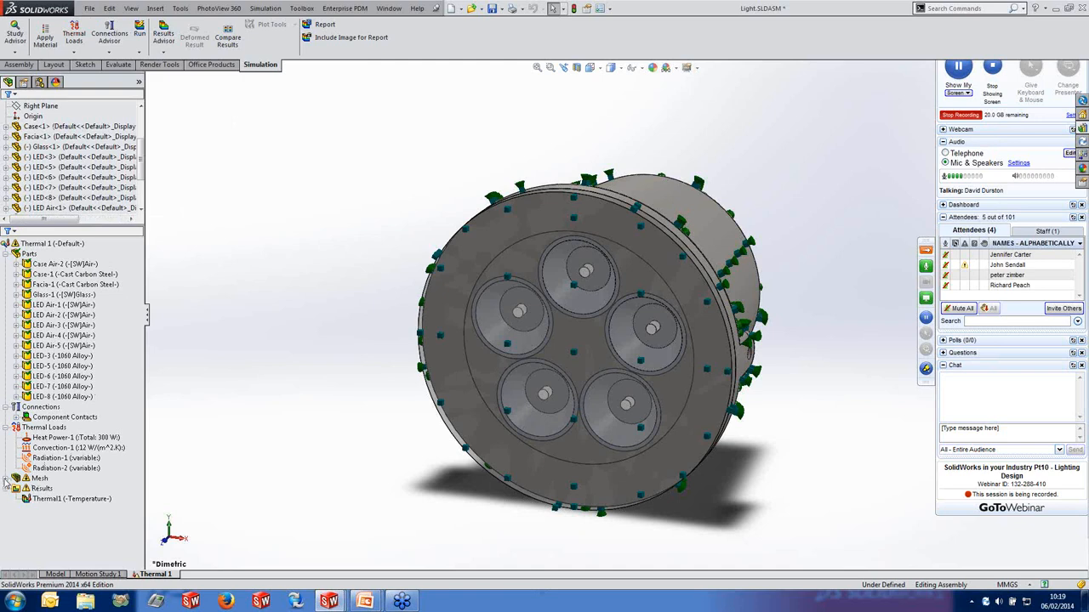
Expand the study's mesh entry and run the Thermal 1 study.
click(6, 479)
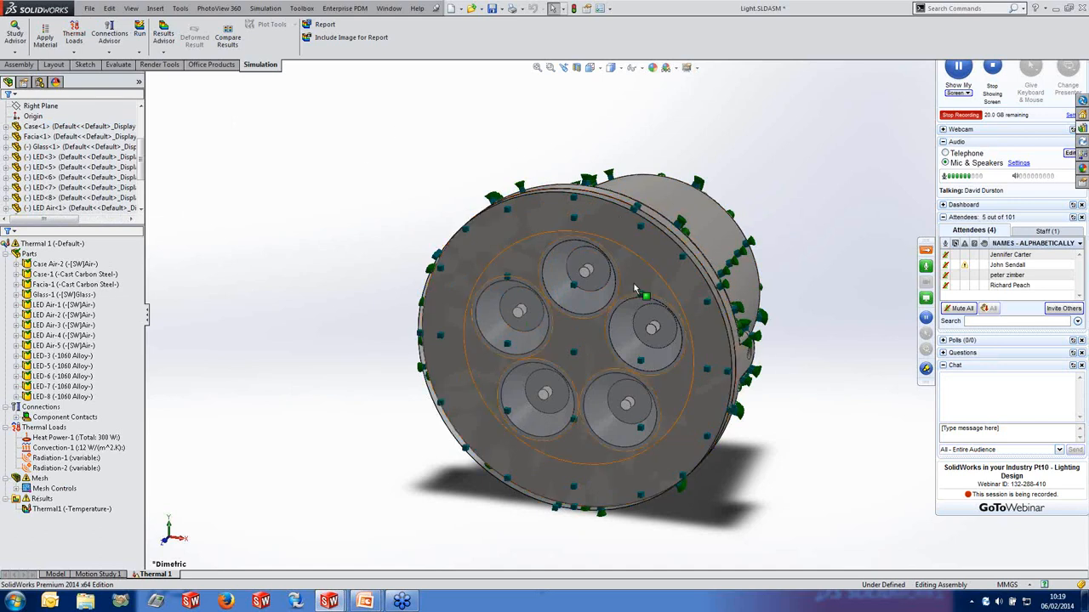
click(521, 338)
click(365, 321)
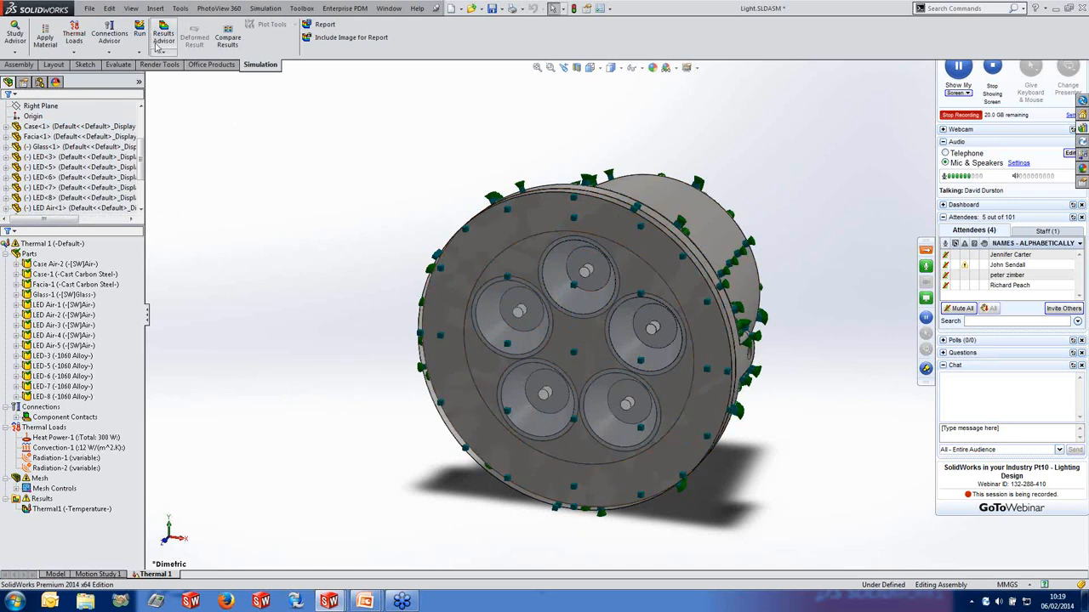
click(140, 34)
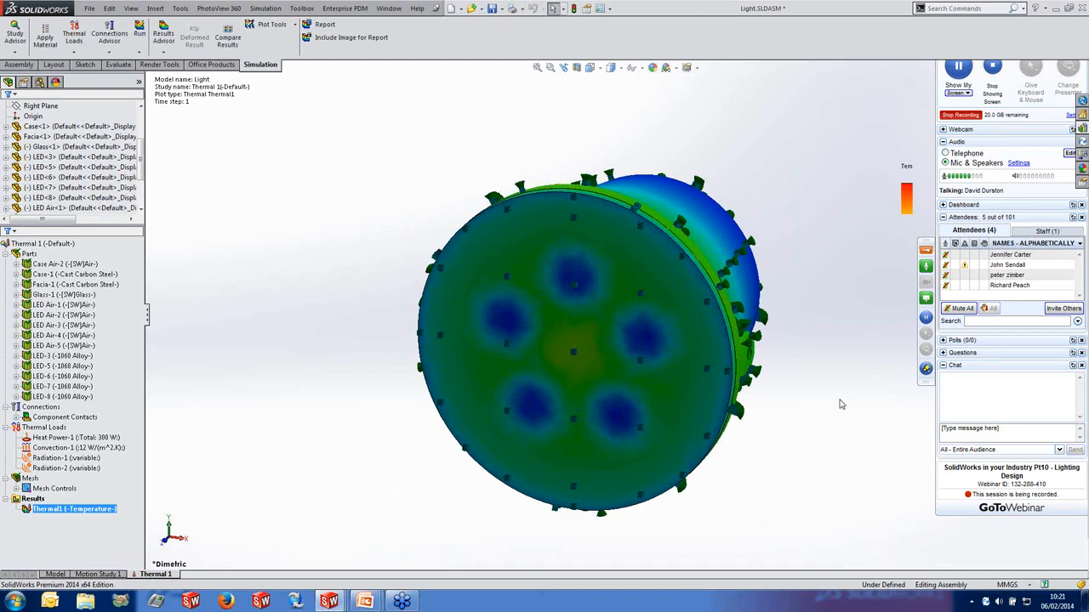
Collapse the webinar control panel covering the temperature legend and inspect the thermal plot around the light.
mouse_move(853, 389)
middle_down()
mouse_move(822, 408)
mouse_move(768, 397)
mouse_move(777, 399)
middle_up()
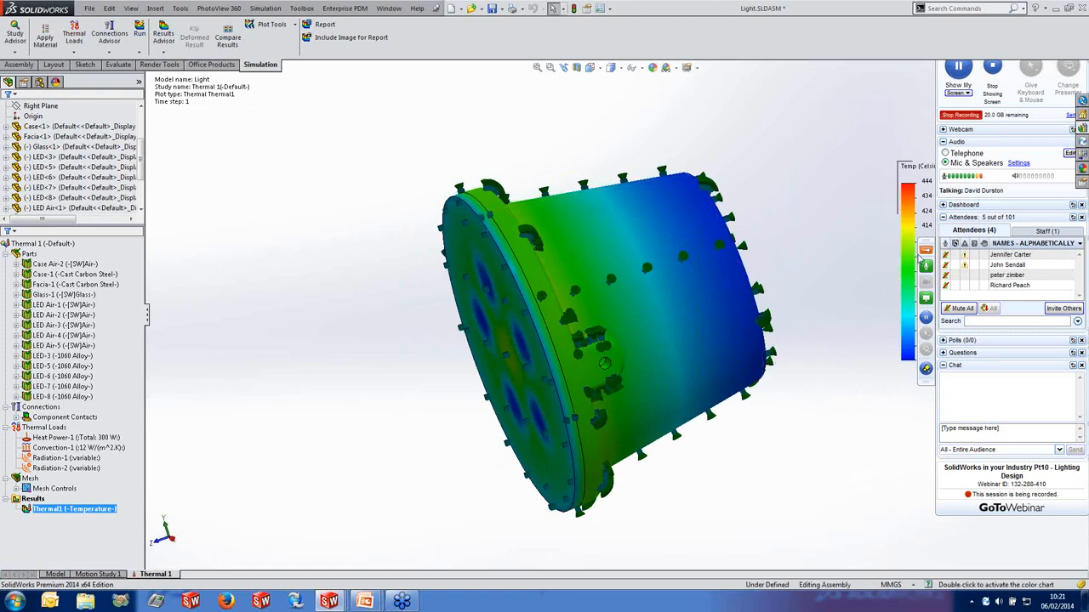
click(927, 251)
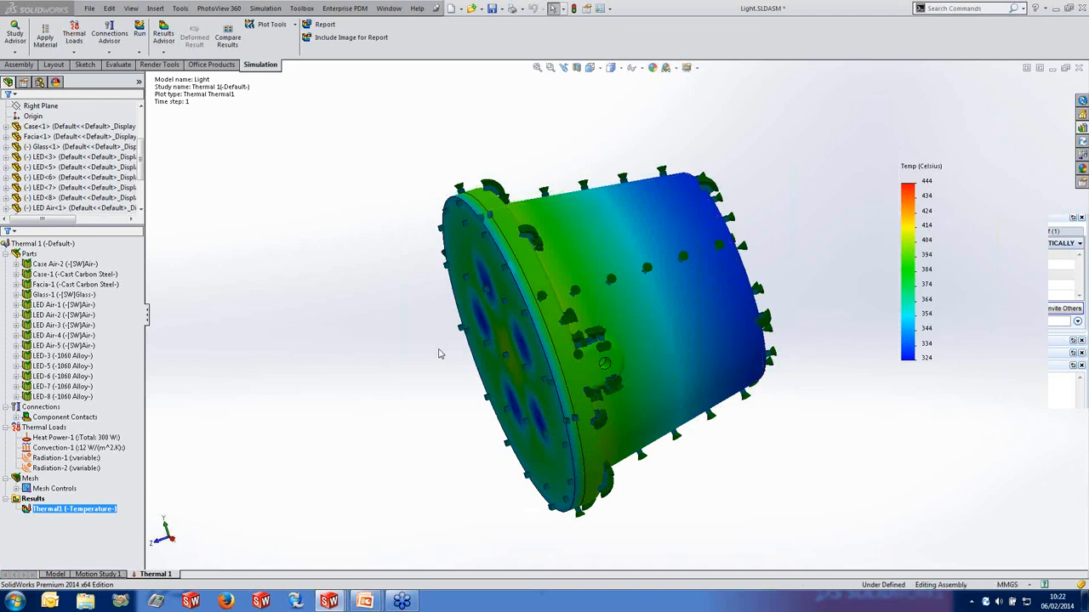
middle_drag(440, 354, 476, 423)
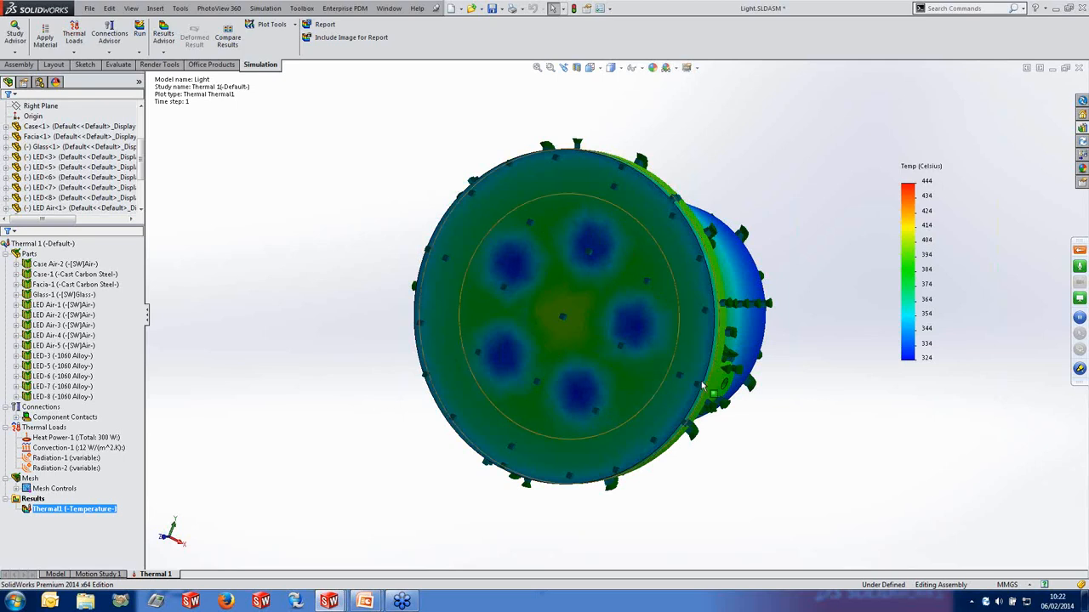
middle_drag(815, 381, 696, 385)
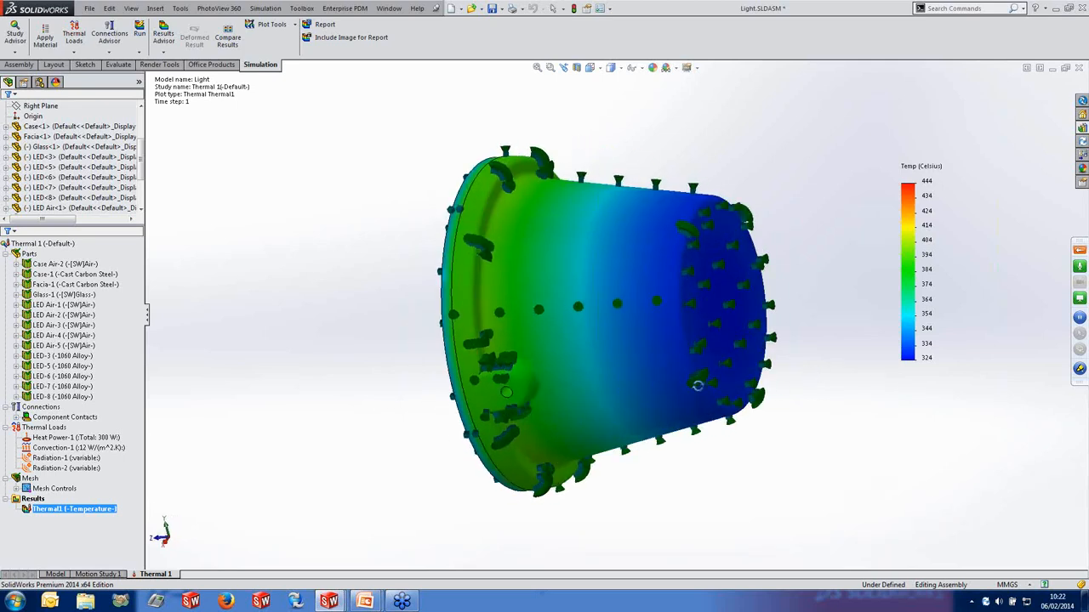
Section the Thermal1 temperature plot along the assembly's Right Plane.
right_click(67, 510)
click(109, 367)
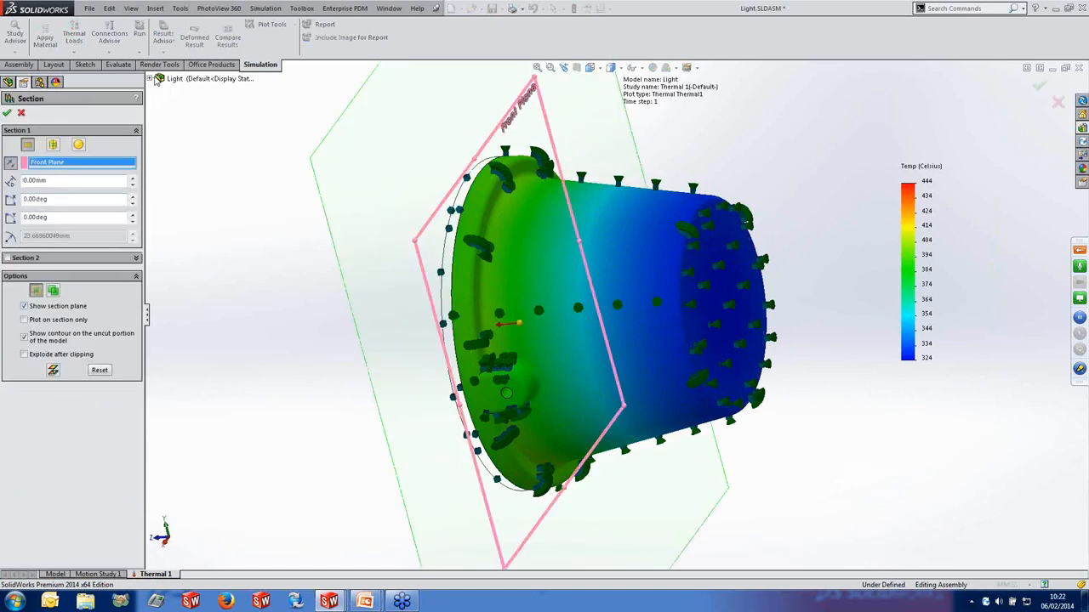
click(151, 78)
click(192, 150)
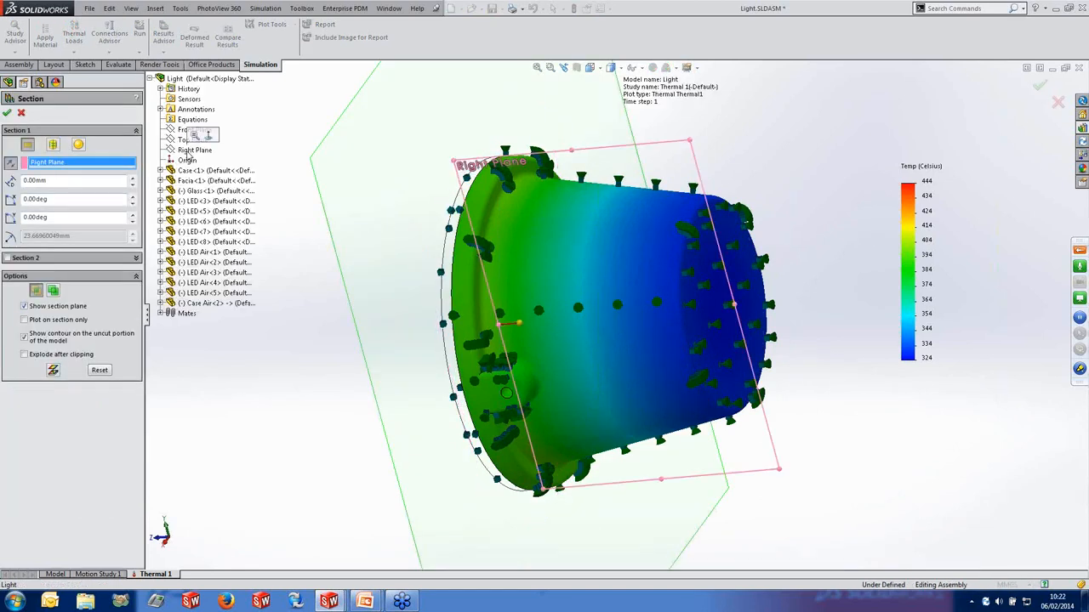
click(7, 113)
Examine the temperature distribution through the sectioned light around the LEDs, ending in the dimetric view.
middle_drag(266, 436, 244, 447)
scroll(608, 314, down, 3)
mouse_move(608, 314)
middle_down()
mouse_move(637, 297)
mouse_move(614, 314)
middle_up()
scroll(614, 314, up, 3)
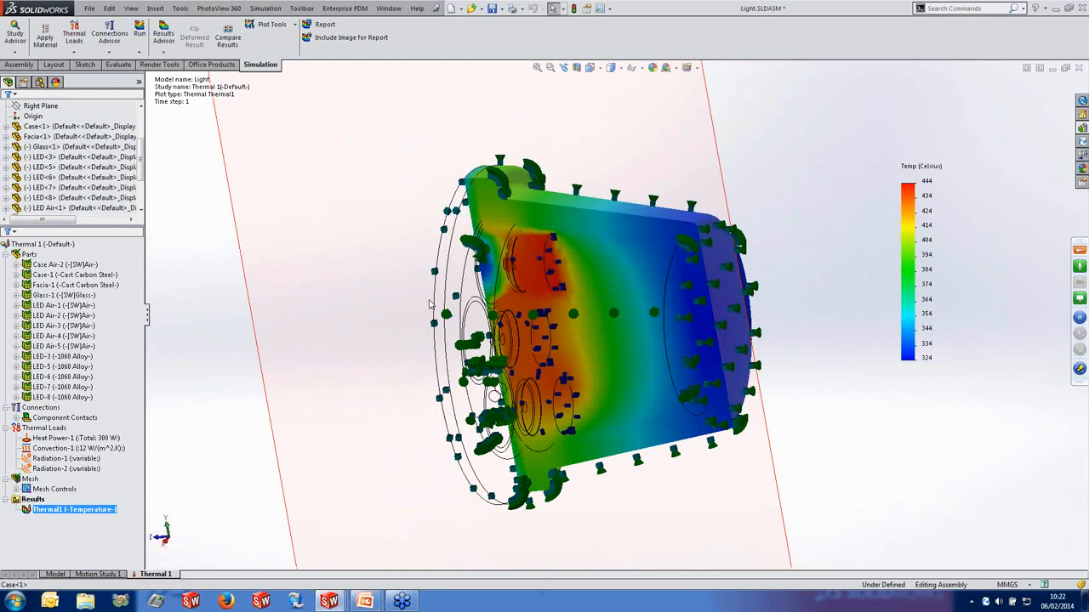
middle_drag(430, 305, 533, 300)
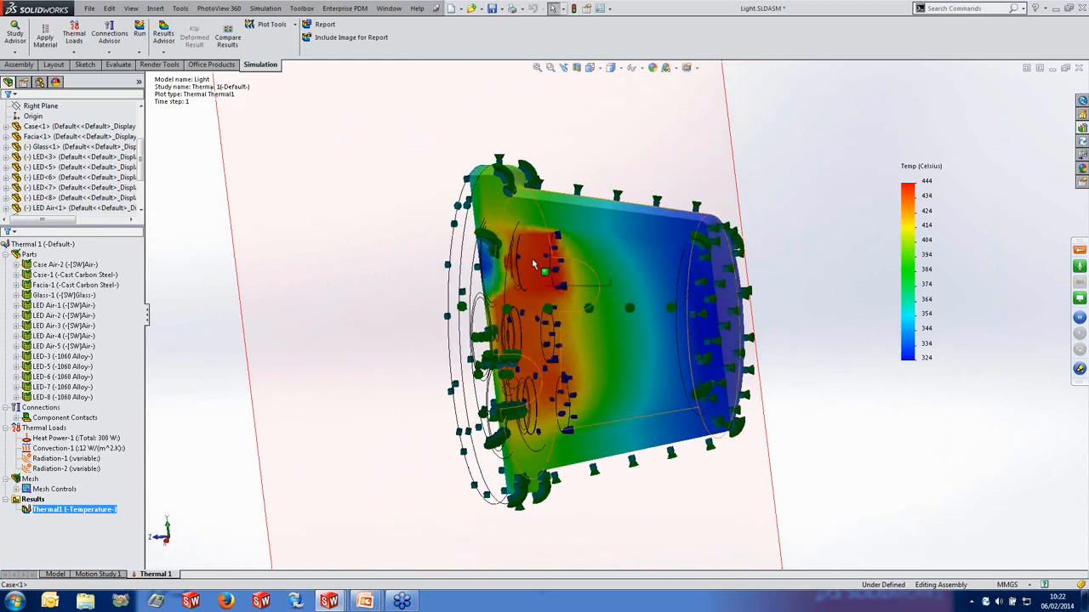
mouse_move(362, 370)
middle_down()
mouse_move(414, 374)
mouse_move(392, 372)
mouse_move(414, 360)
mouse_move(425, 384)
mouse_move(383, 366)
middle_up()
key(ctrl+7)
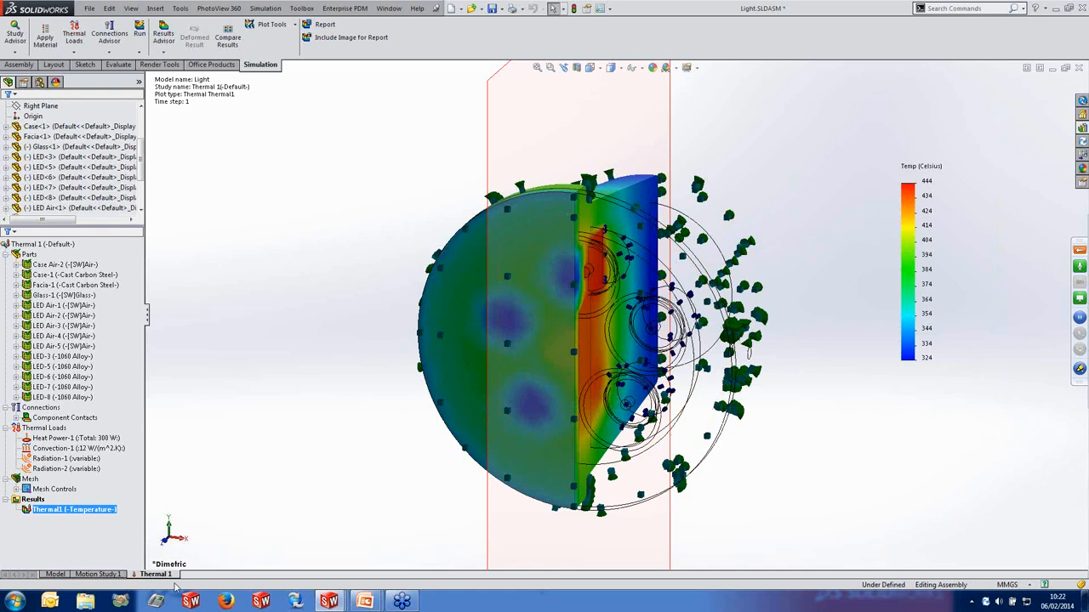
Switch to the Light 2 assembly and open its Case 2 component as a part.
mouse_move(332, 593)
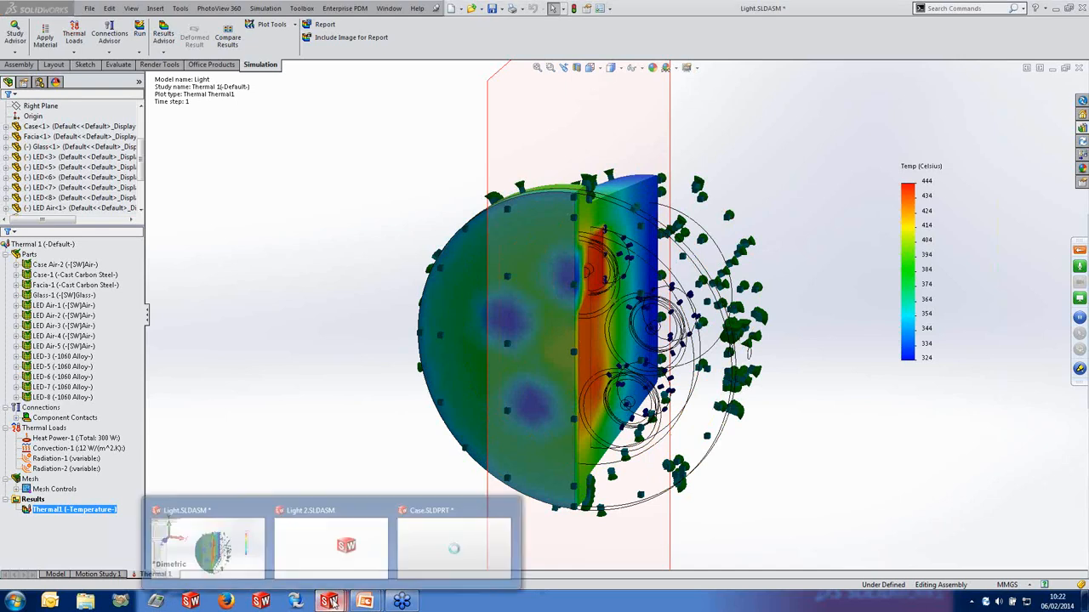
click(319, 540)
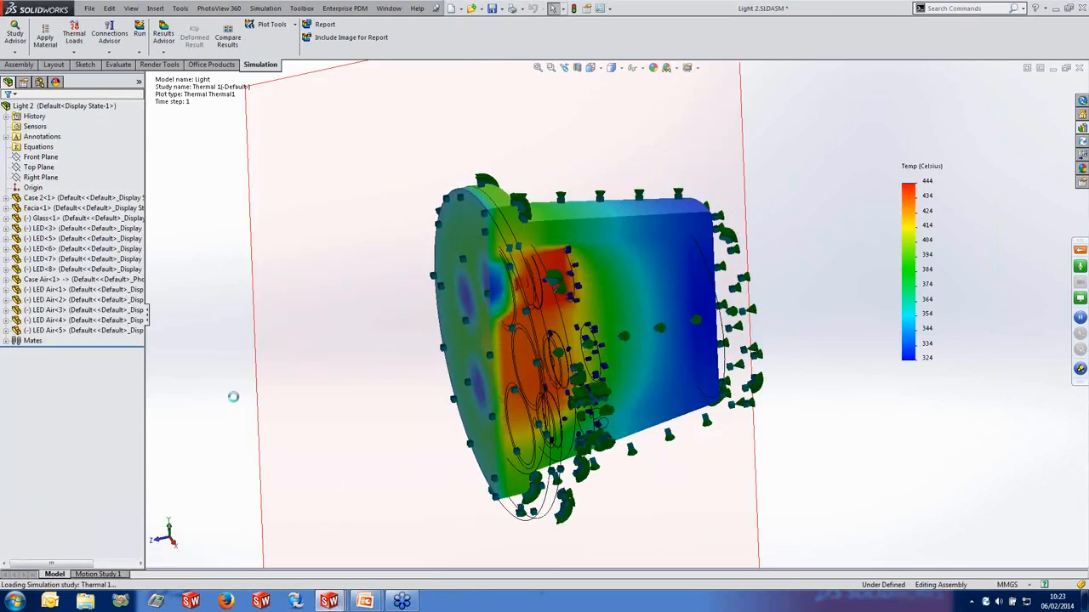
middle_drag(411, 406, 352, 294)
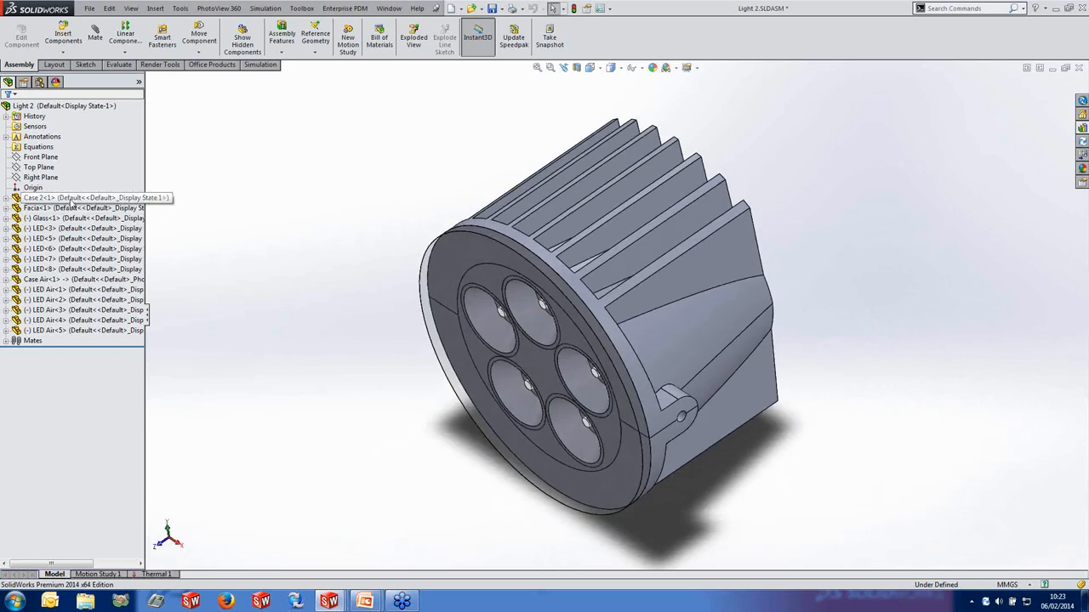
right_click(73, 199)
click(79, 168)
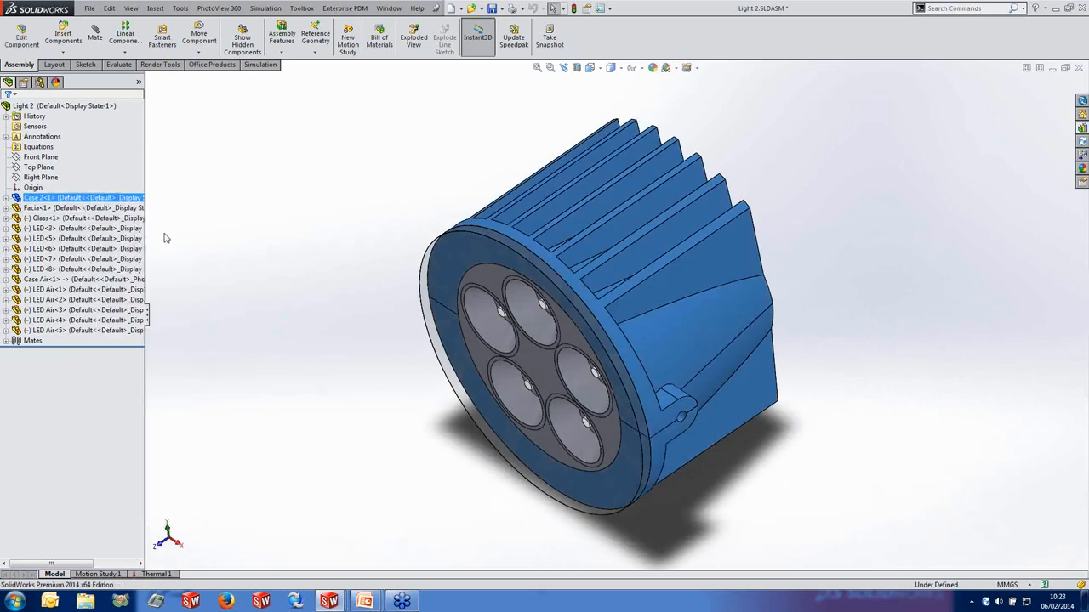
Review how the Case 2 cooling fins are built by highlighting the LPattern3 and Mirror2 features, and clear the selection.
middle_drag(402, 535, 423, 489)
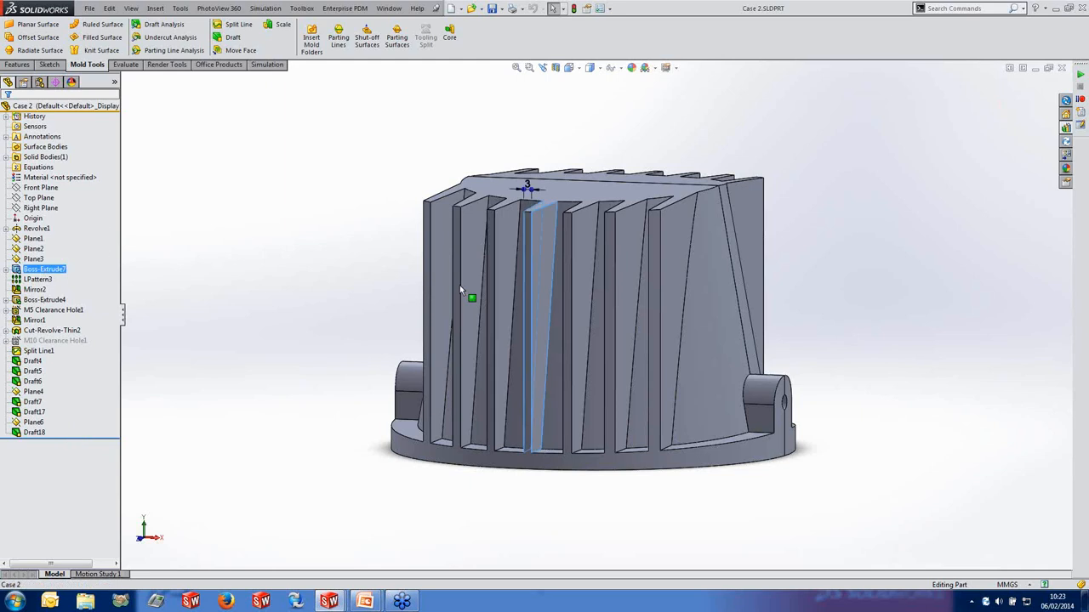
click(35, 280)
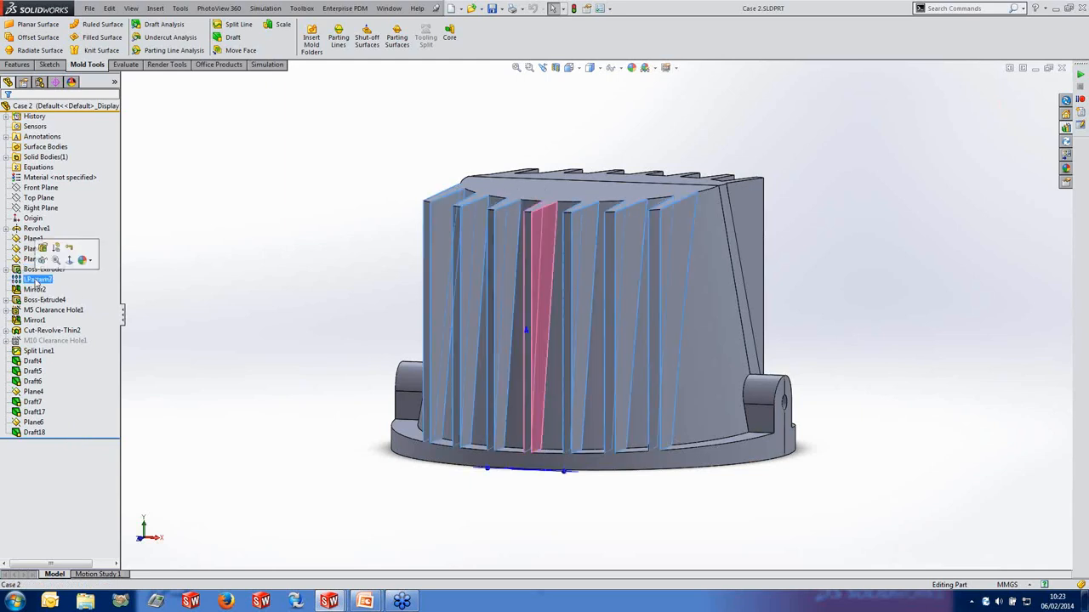
click(39, 290)
middle_drag(360, 255, 315, 316)
click(230, 298)
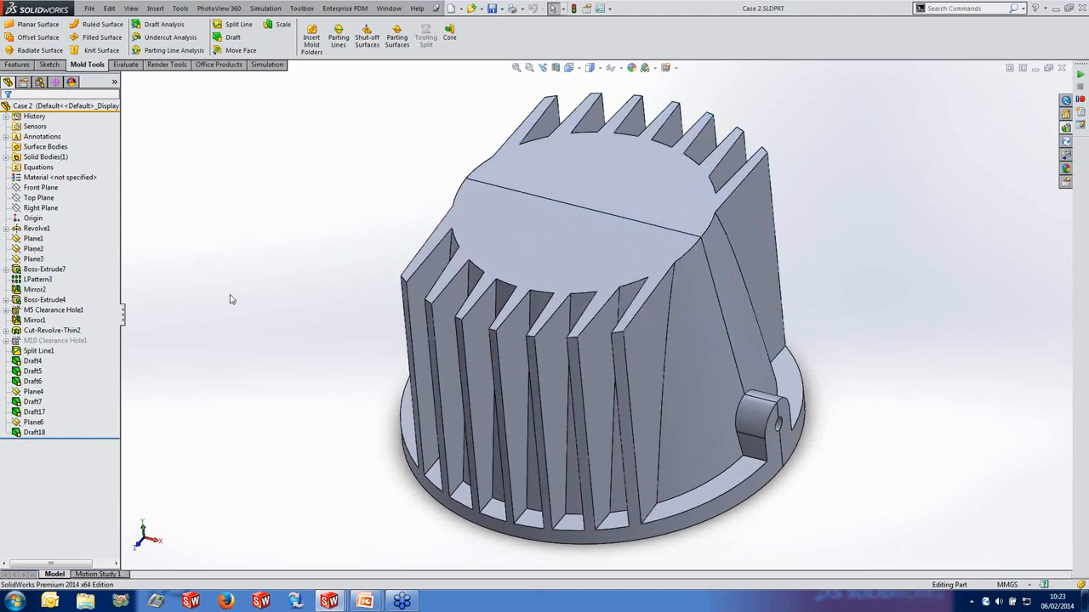
Highlight Split Line1 on the case to review where it divides the faces, and clear the selection.
click(38, 351)
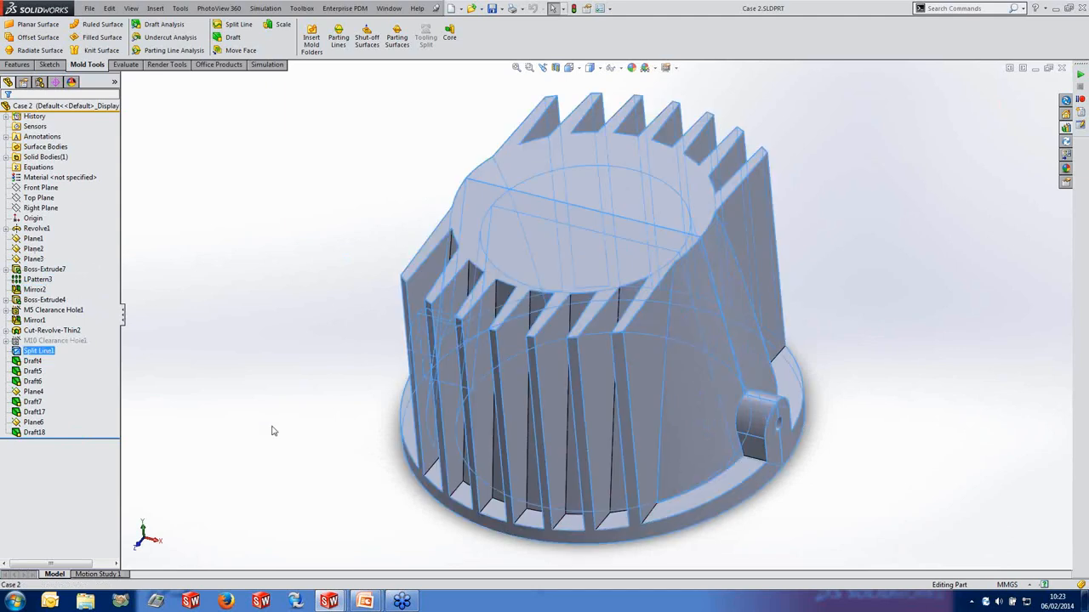
click(238, 384)
middle_drag(285, 452, 310, 273)
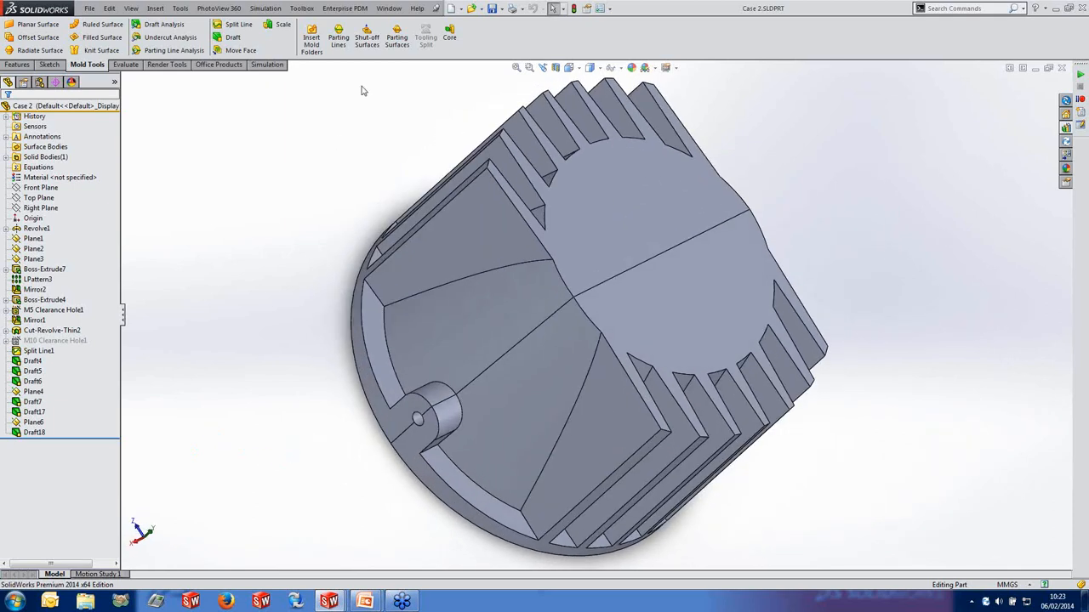
Check the draft at 0.50° in a Parting Line, using the split edge on the case's tapered side as pull direction, and discard it.
click(338, 39)
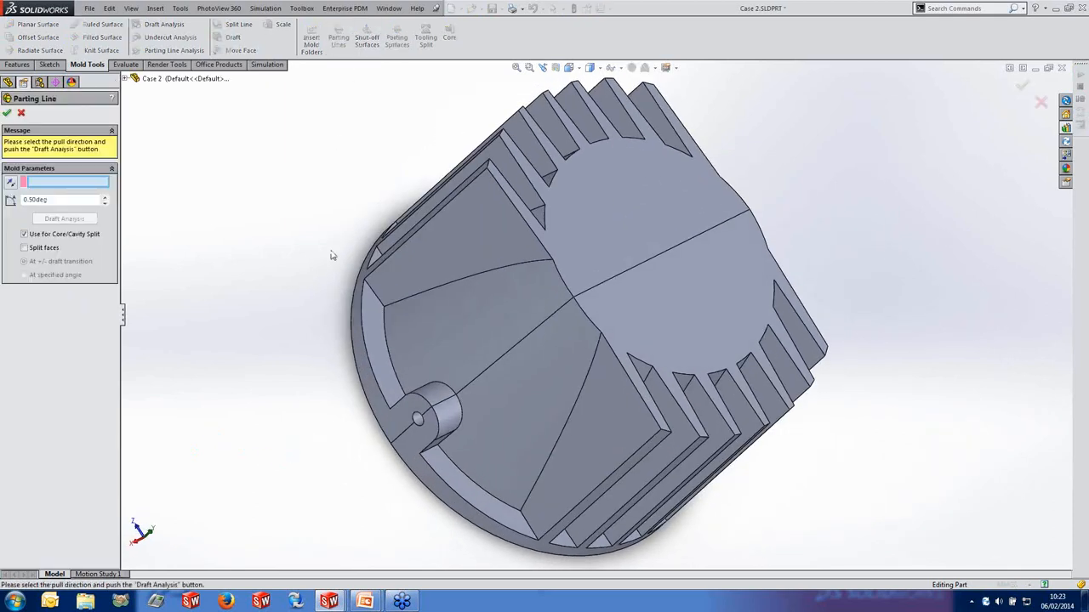
click(498, 360)
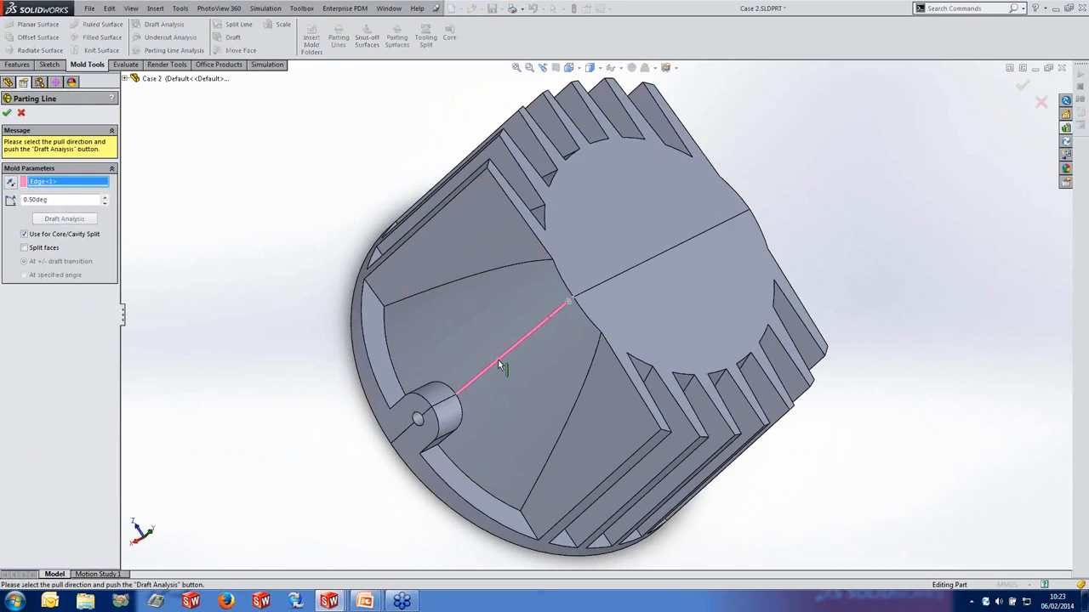
right_click(578, 295)
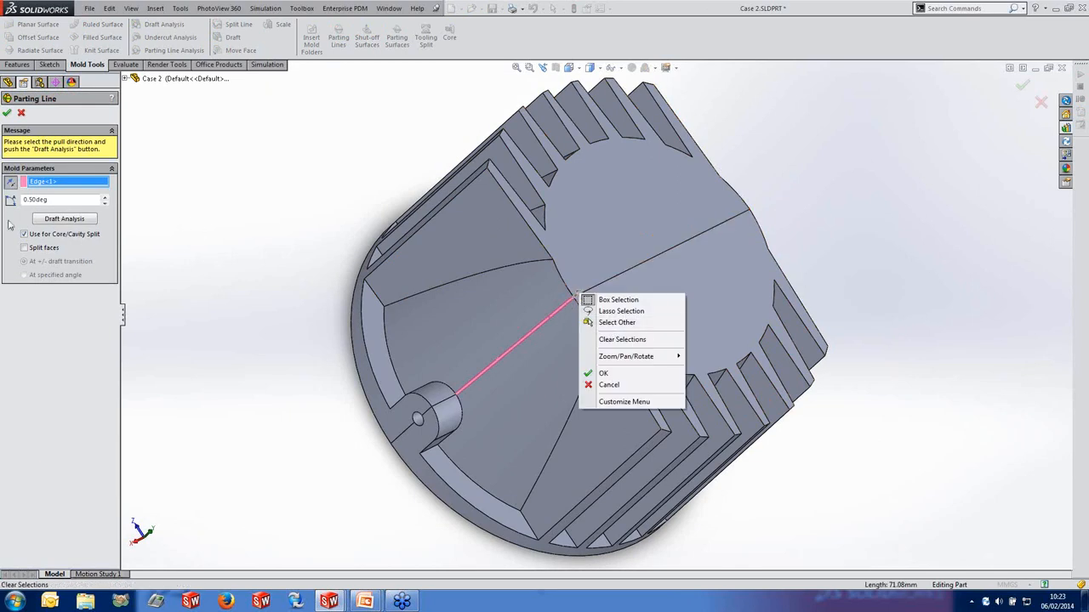
click(54, 220)
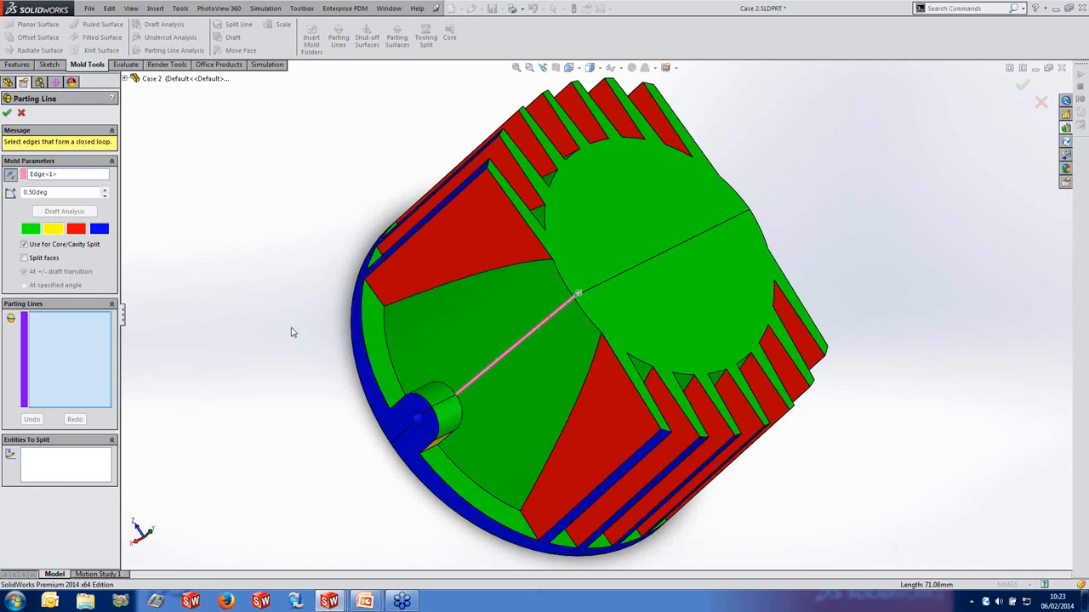
middle_drag(291, 332, 96, 238)
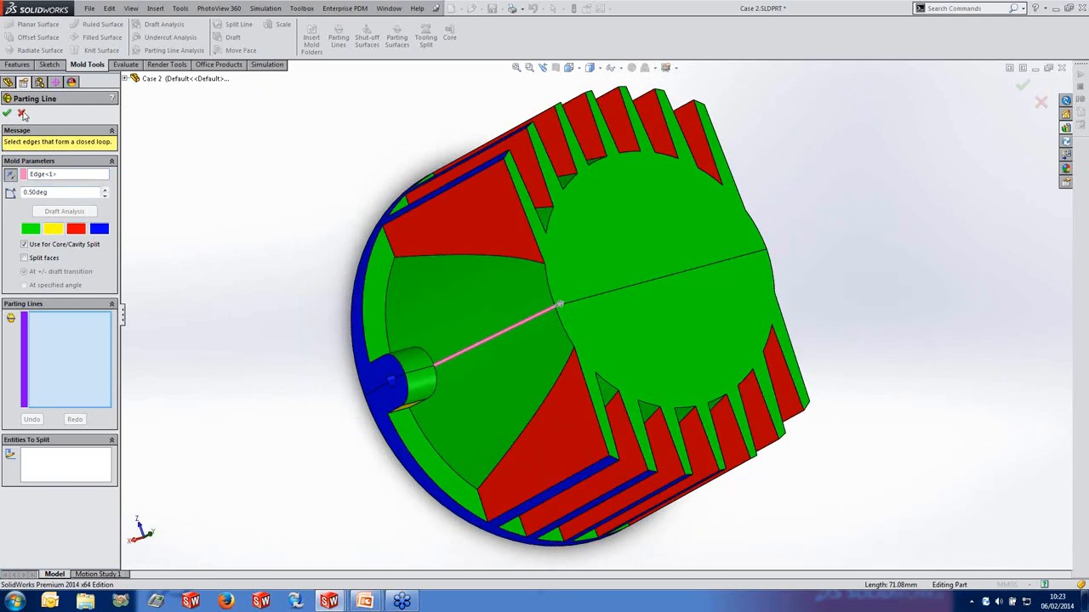
click(22, 114)
Check the draft at 0.50° in a Parting Line along the split edge across the flat end face, reverse the pull direction, and discard it.
click(625, 293)
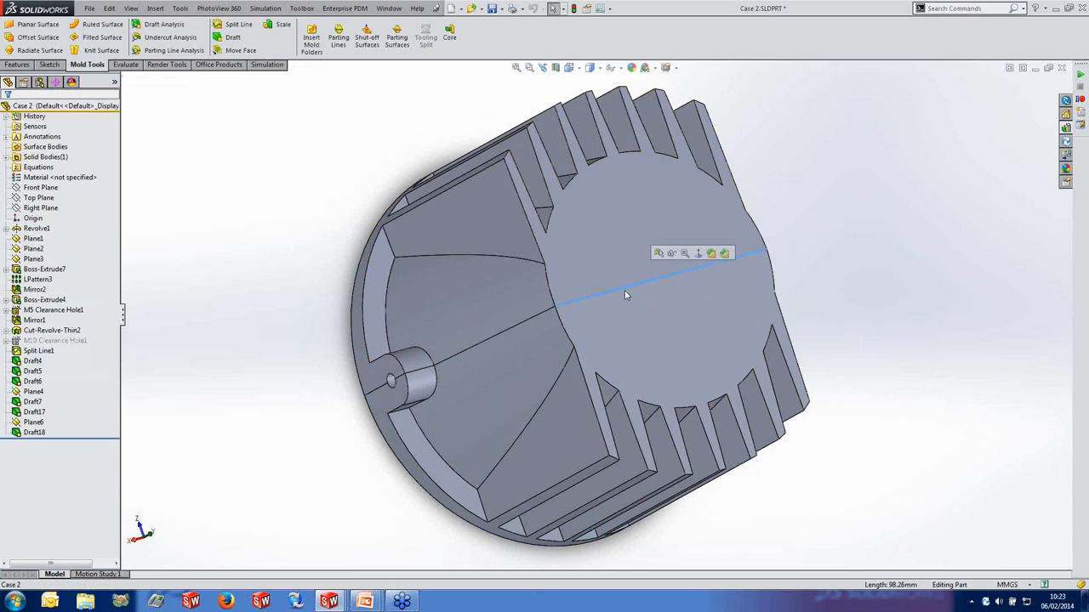
click(337, 41)
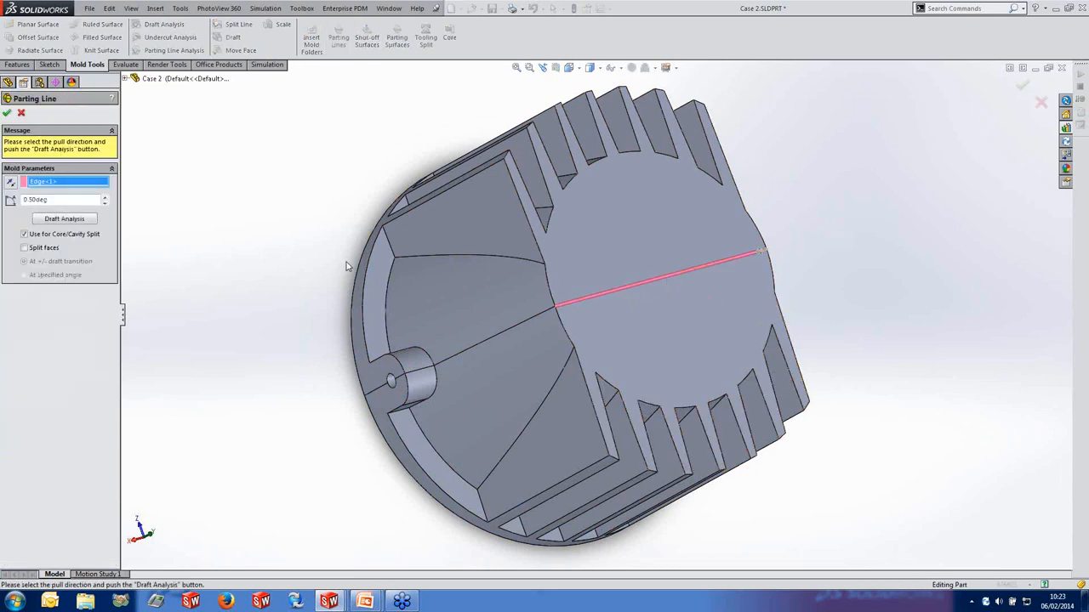
click(75, 218)
middle_drag(258, 231, 104, 235)
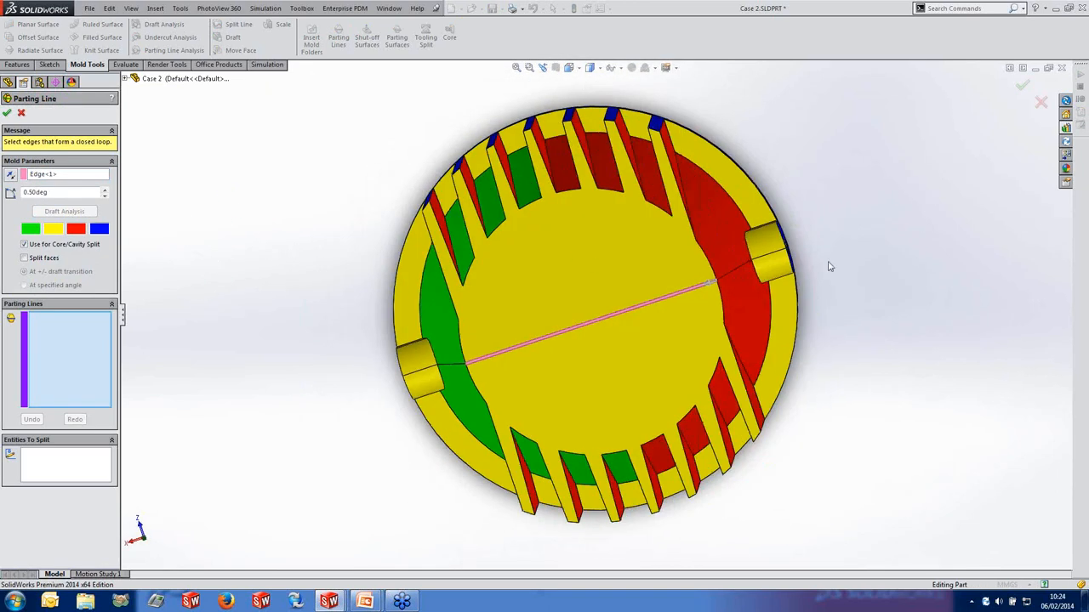
click(706, 290)
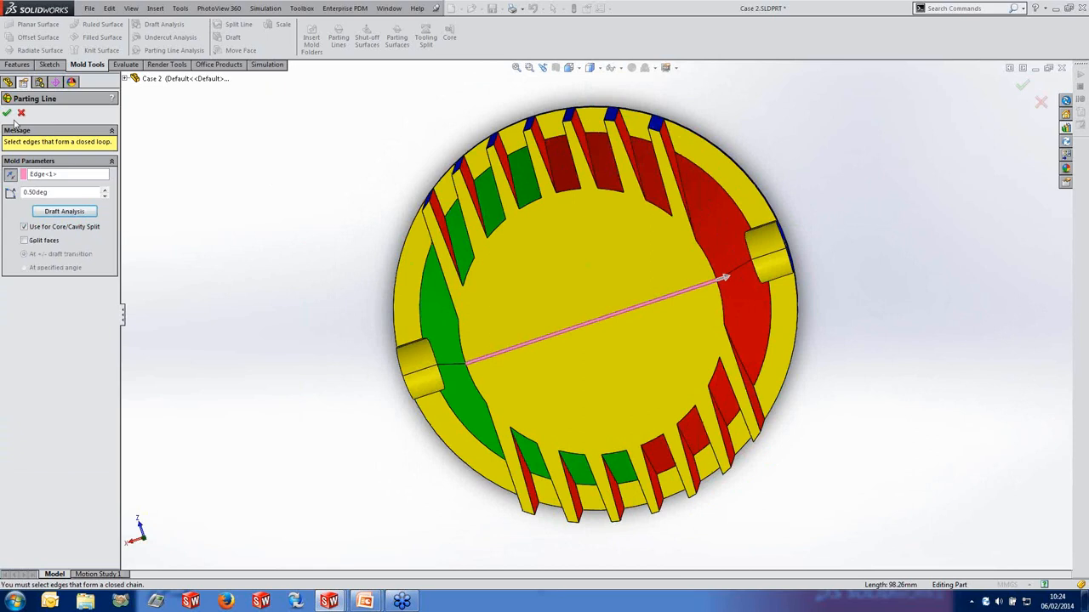
middle_drag(364, 306, 267, 321)
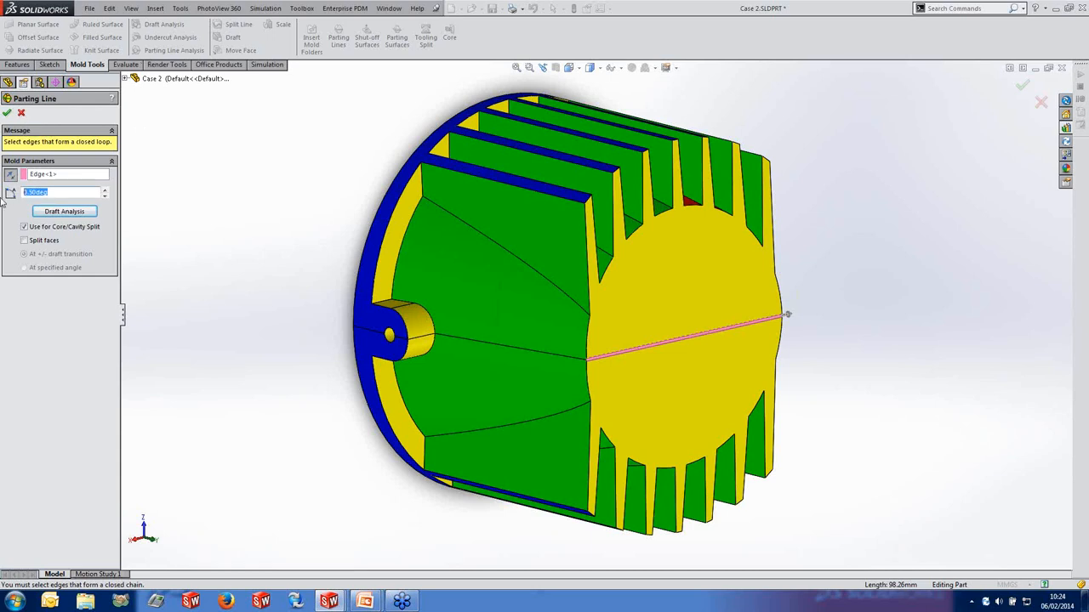
middle_drag(257, 184, 3, 142)
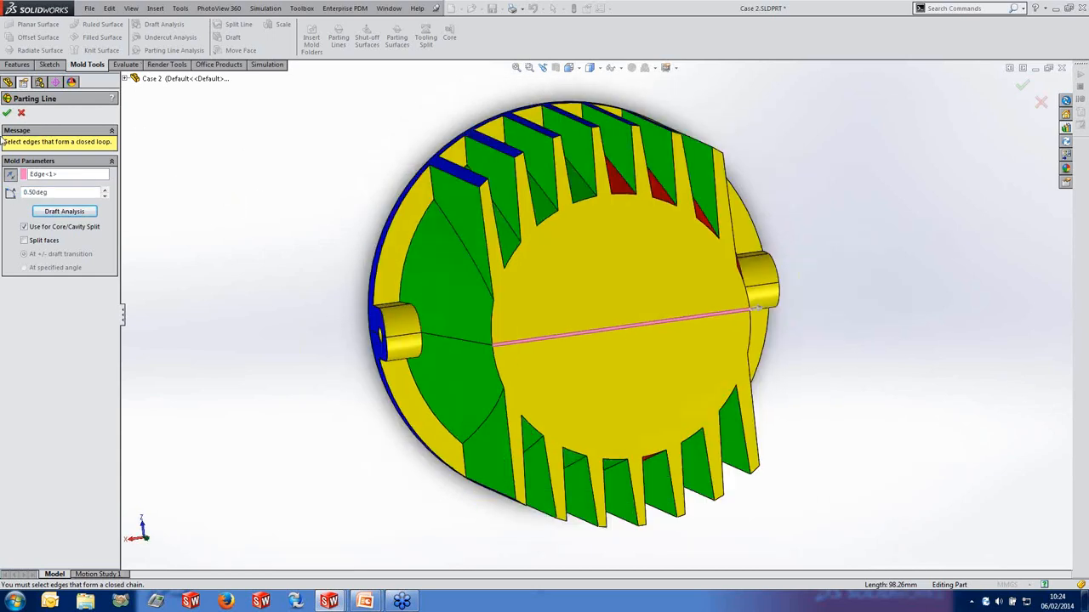
click(21, 113)
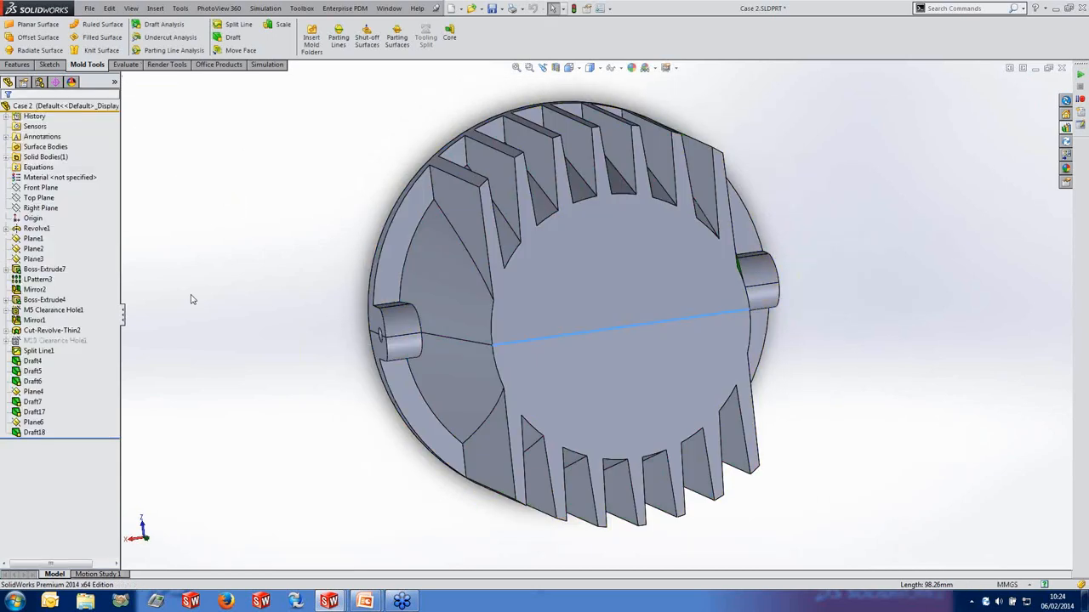
Examine how Split Line1 divides the open end's flat ring face by selecting both halves and viewing the case from several sides.
middle_drag(190, 299, 233, 287)
middle_drag(472, 327, 641, 338)
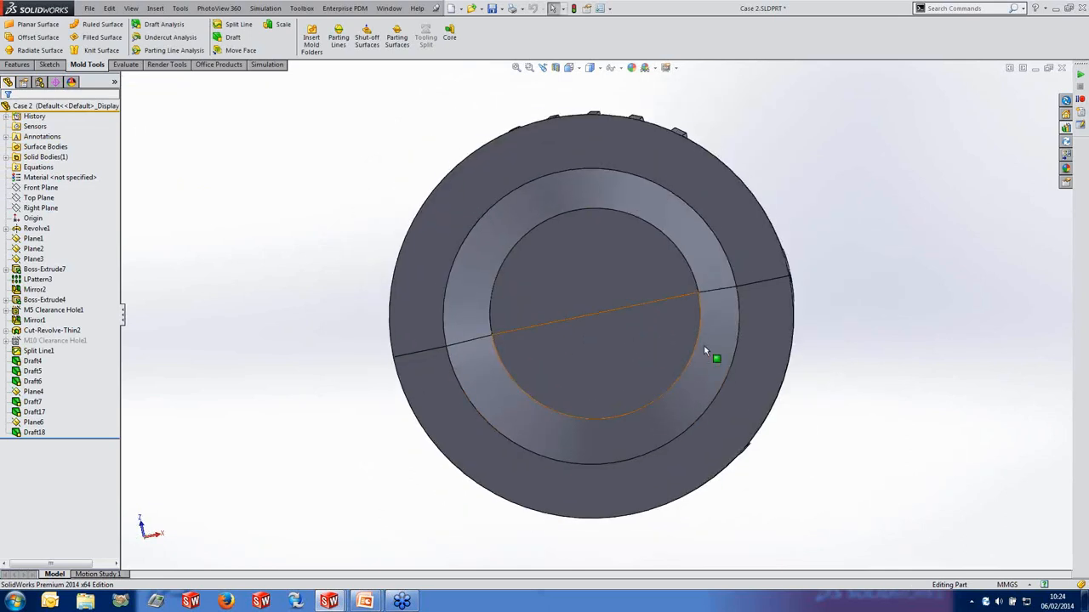
middle_drag(904, 279, 722, 414)
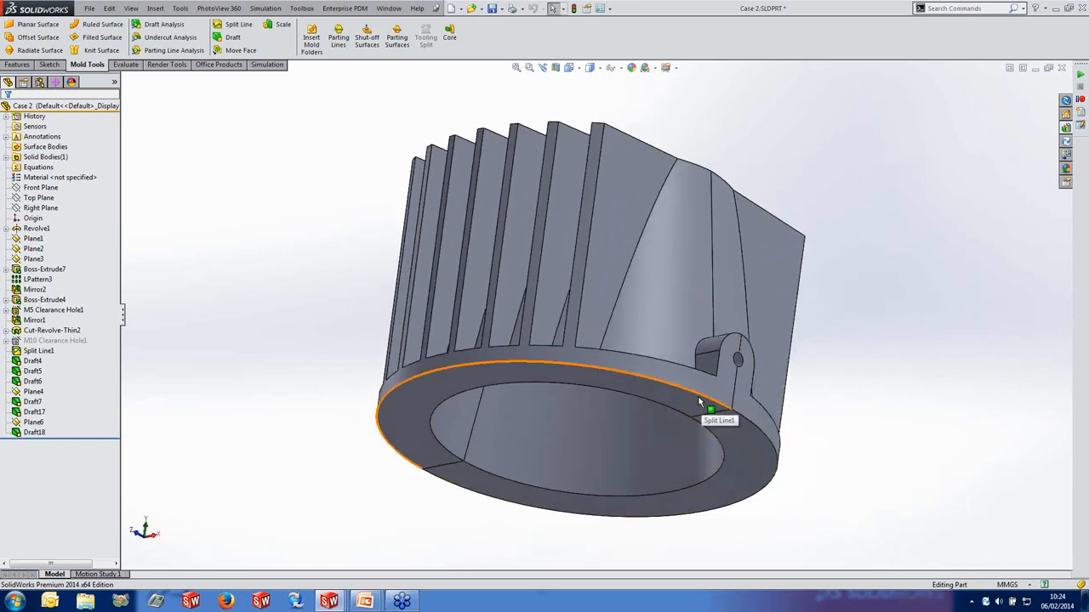
click(697, 401)
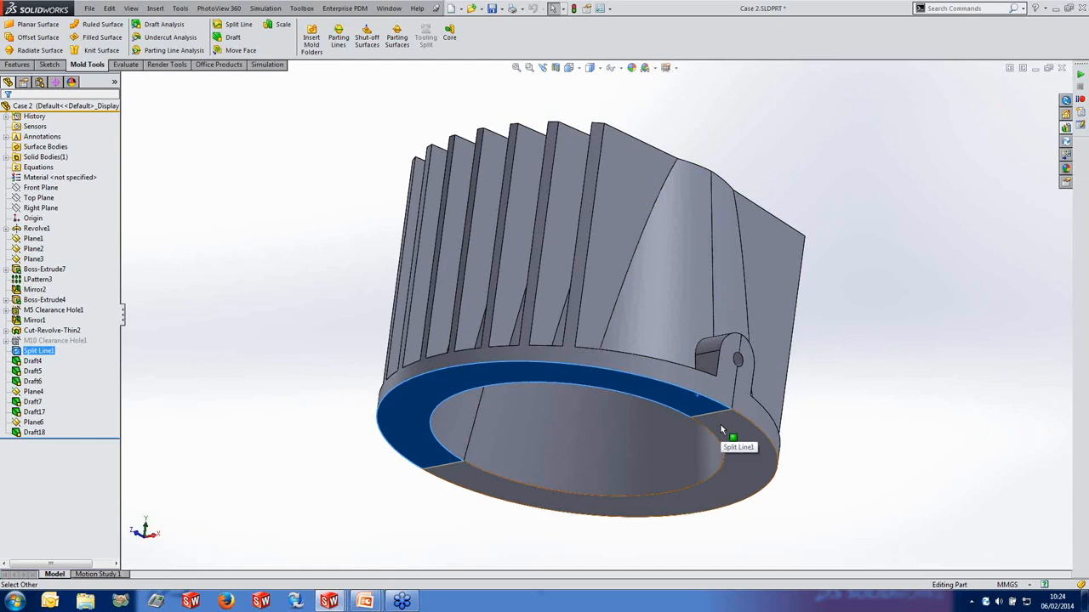
middle_drag(721, 425, 647, 389)
middle_drag(573, 450, 677, 513)
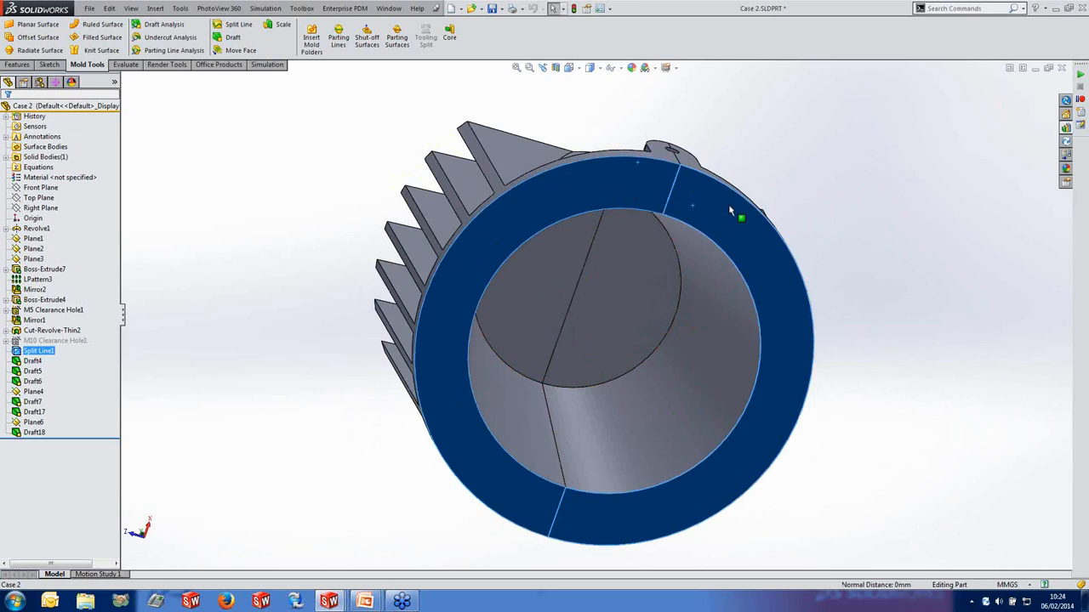
middle_drag(730, 210, 700, 230)
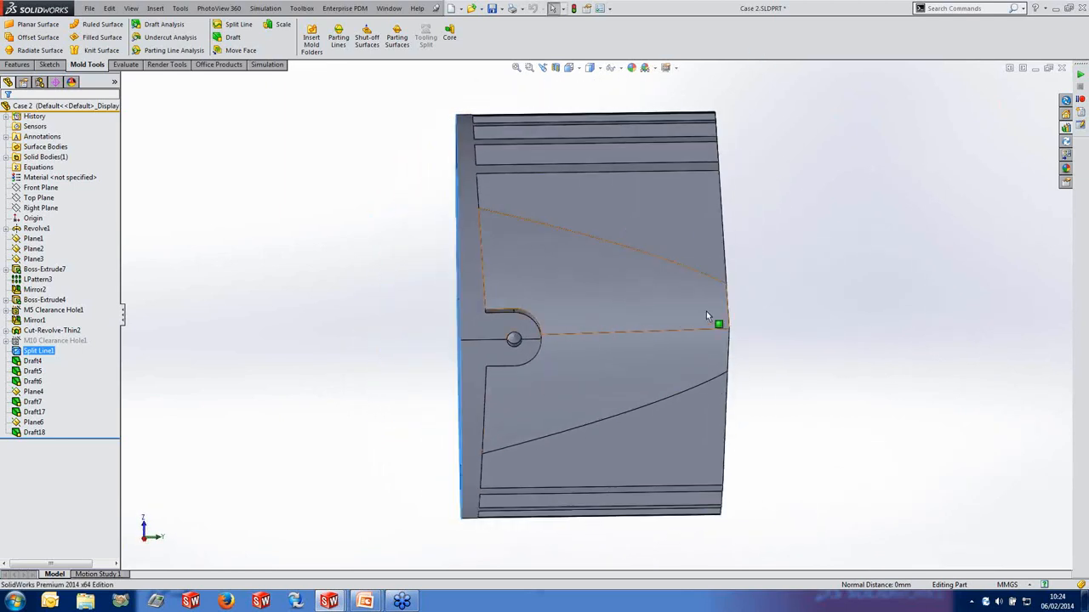
middle_drag(819, 315, 813, 307)
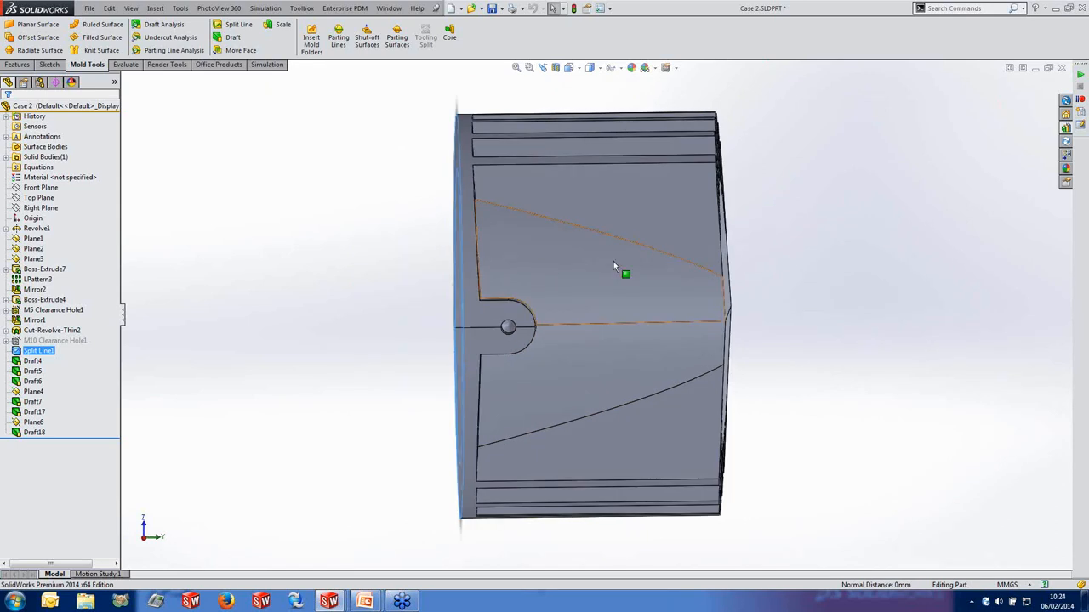
middle_drag(614, 266, 557, 312)
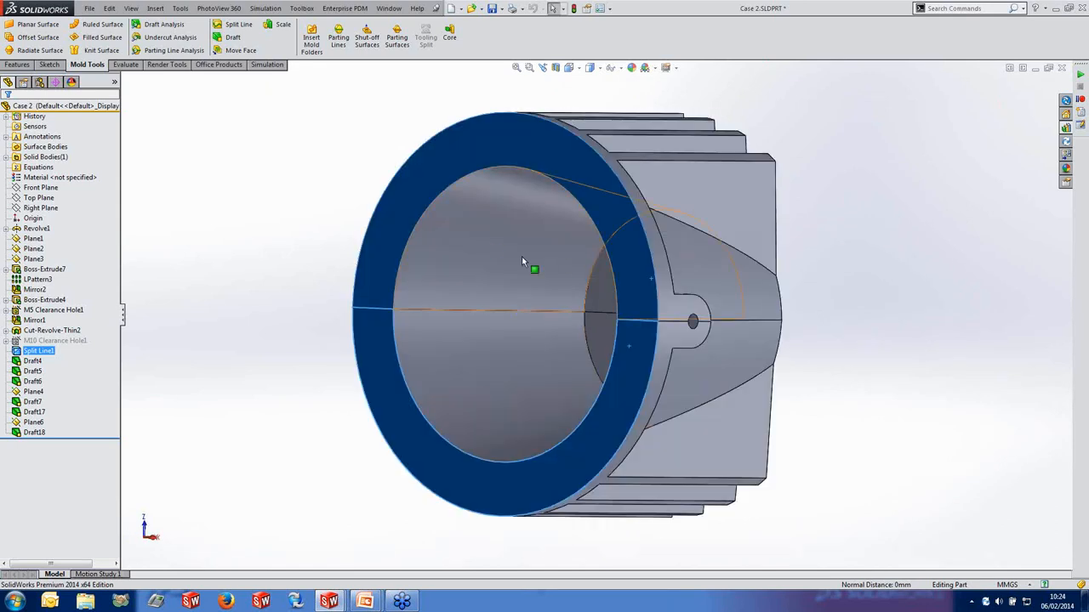
middle_drag(727, 312, 656, 313)
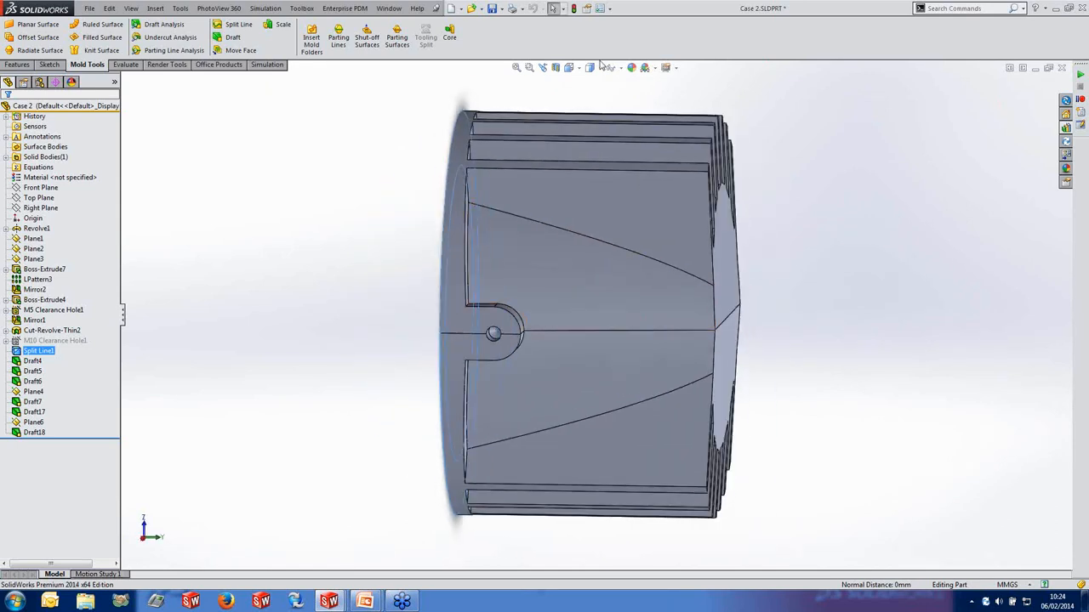
middle_drag(826, 365, 734, 429)
Highlight Draft4, Draft5 and Draft6 in turn to review which fin and flange faces each one tapers.
click(32, 362)
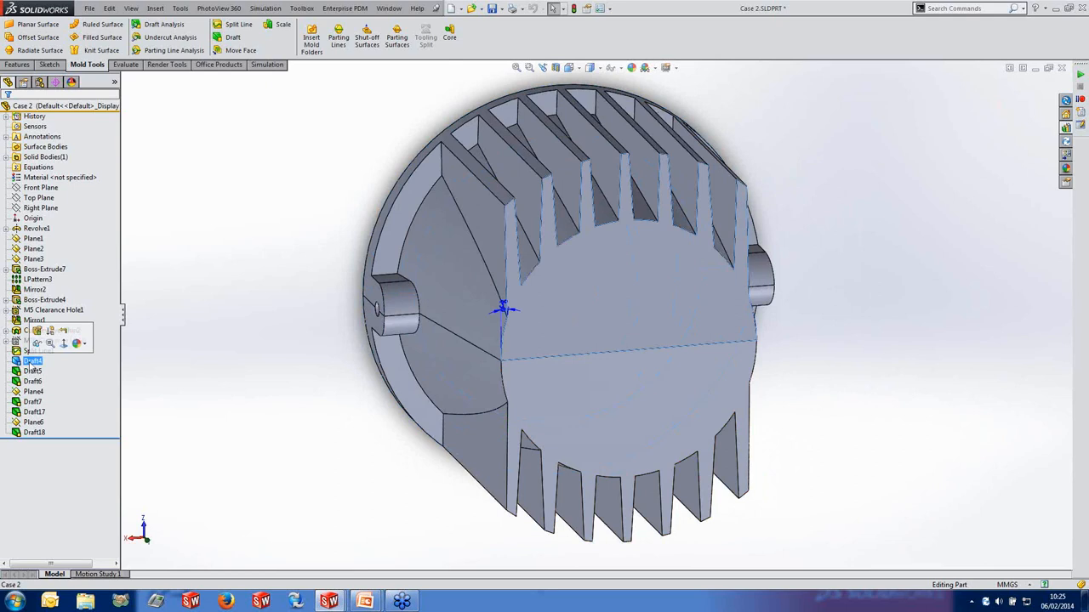
middle_drag(496, 503, 586, 484)
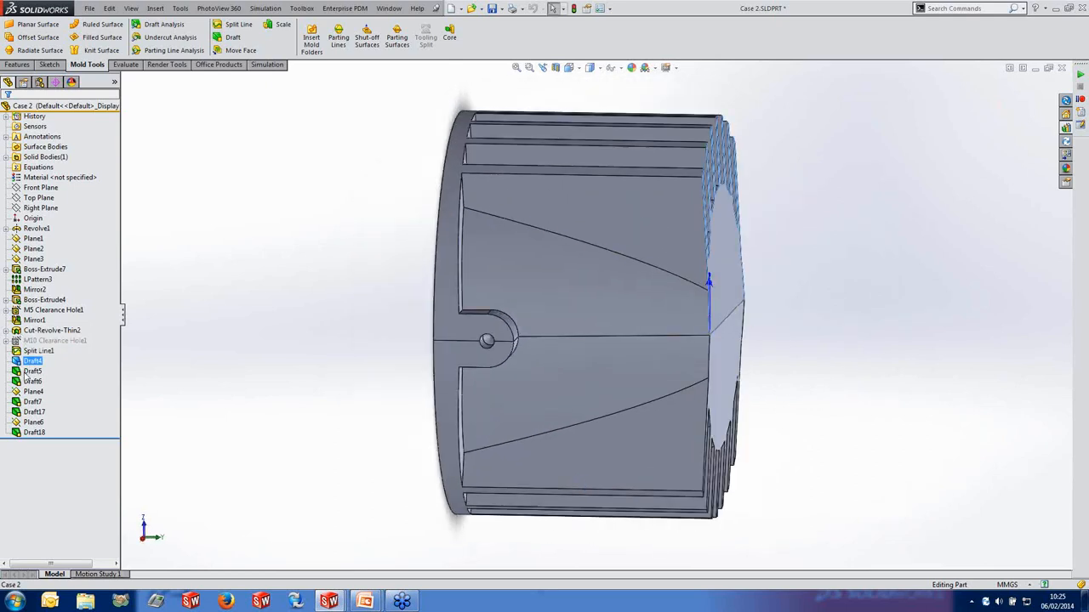
click(31, 372)
middle_drag(633, 398, 579, 375)
click(34, 382)
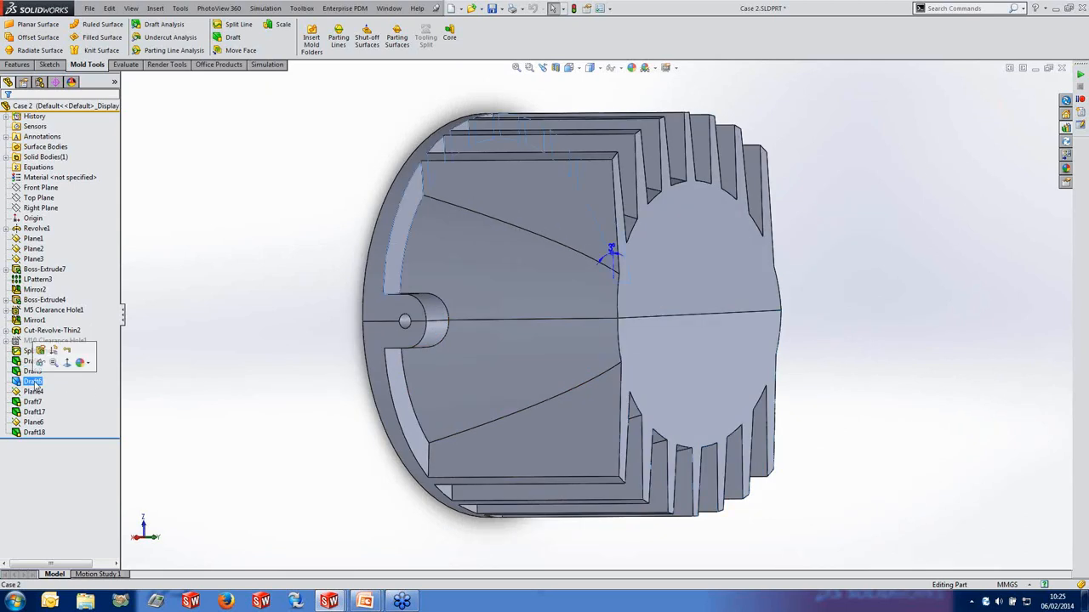
middle_drag(429, 281, 394, 323)
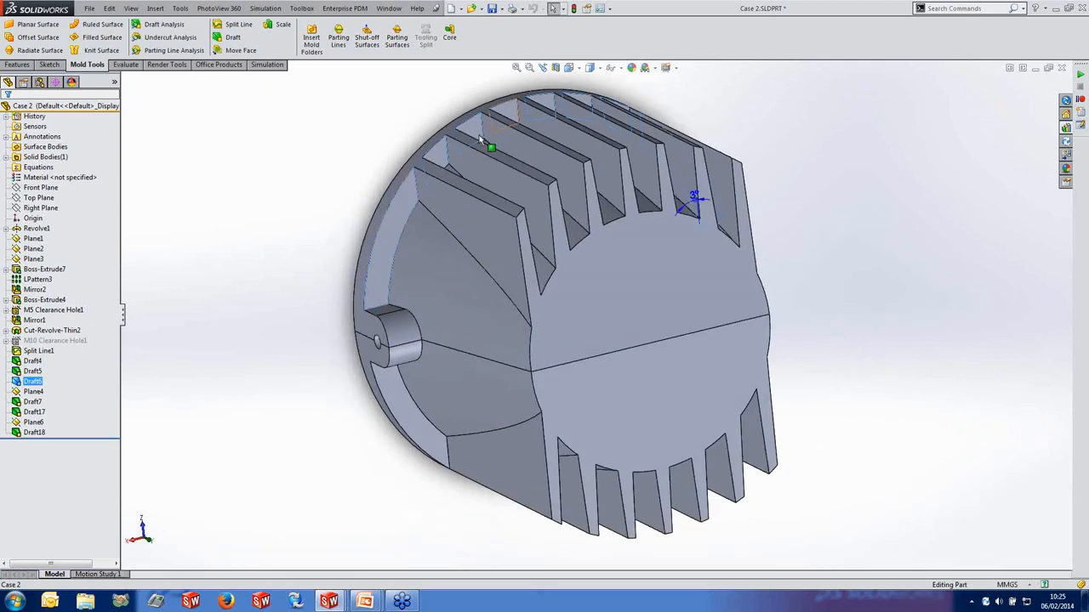
Highlight Draft18 and Draft17 to review the faces they taper on the opposite half of the case.
click(34, 433)
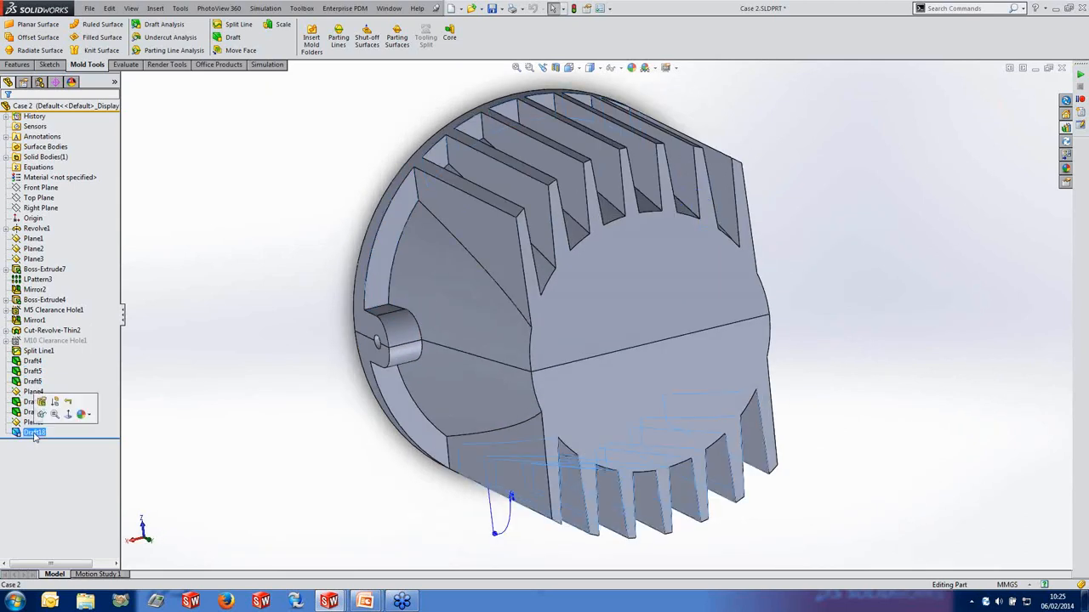
click(33, 413)
middle_drag(253, 491, 466, 431)
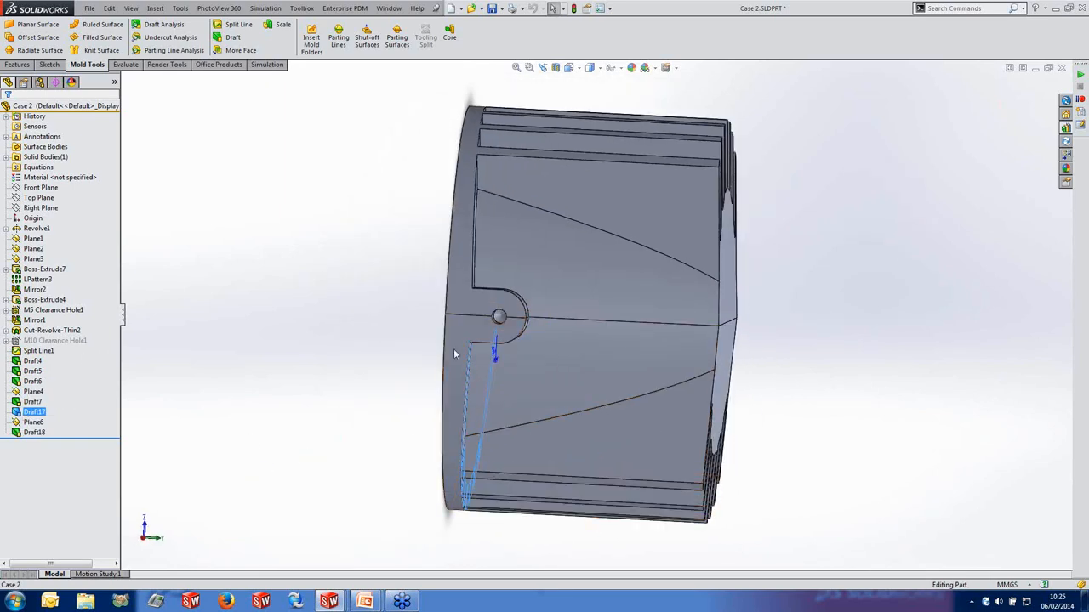
middle_drag(409, 380, 485, 234)
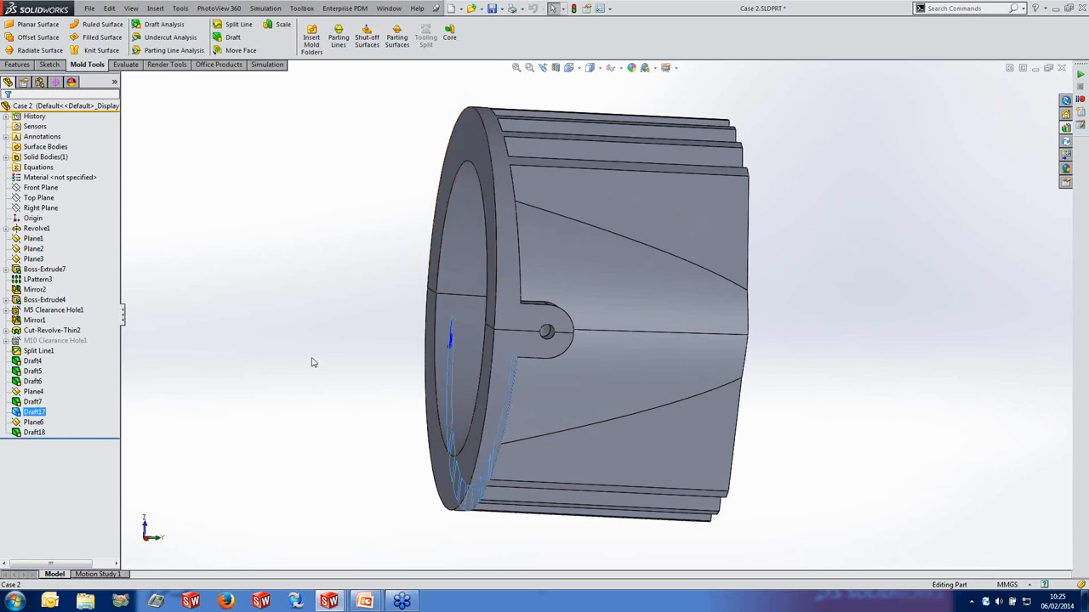
middle_drag(311, 363, 246, 383)
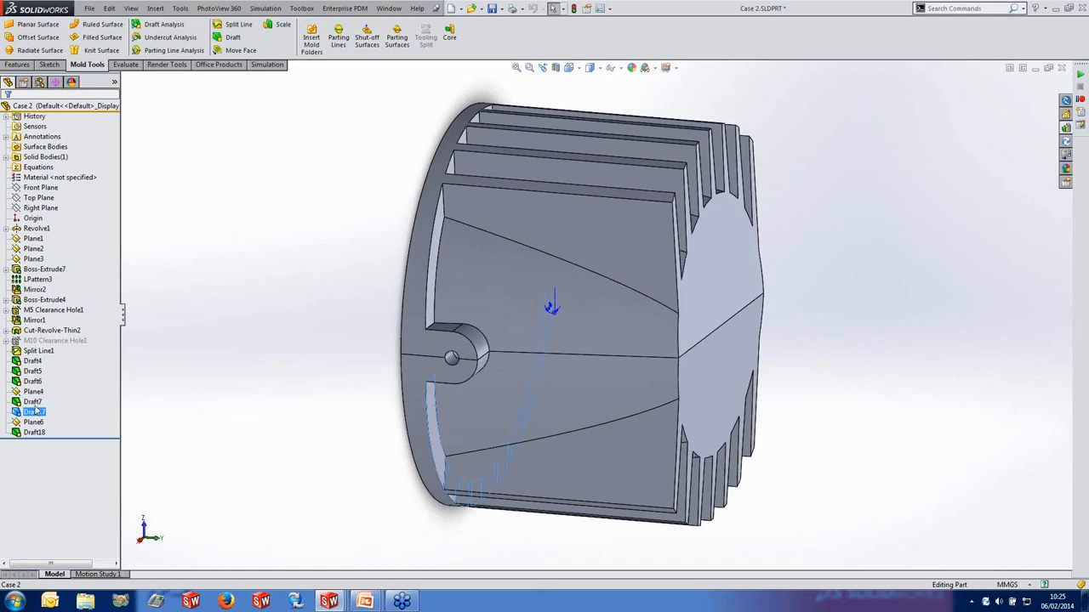
mouse_move(545, 290)
middle_down()
mouse_move(467, 284)
mouse_move(503, 238)
middle_up()
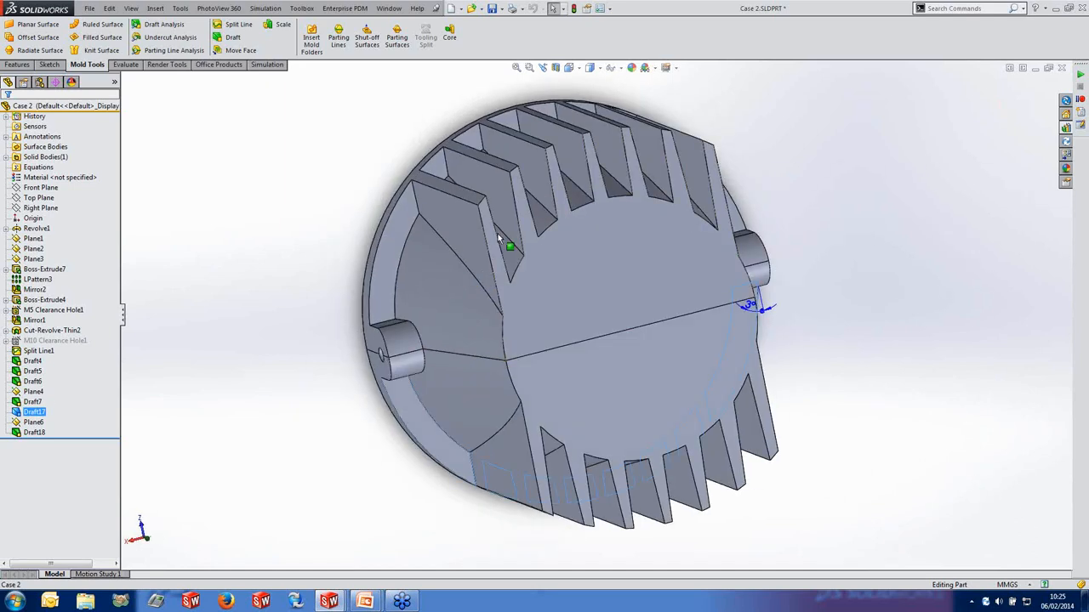
Review Plane4 and the side face of the outermost fin relative to the split line, and clear the selection.
click(32, 391)
middle_drag(207, 401, 553, 122)
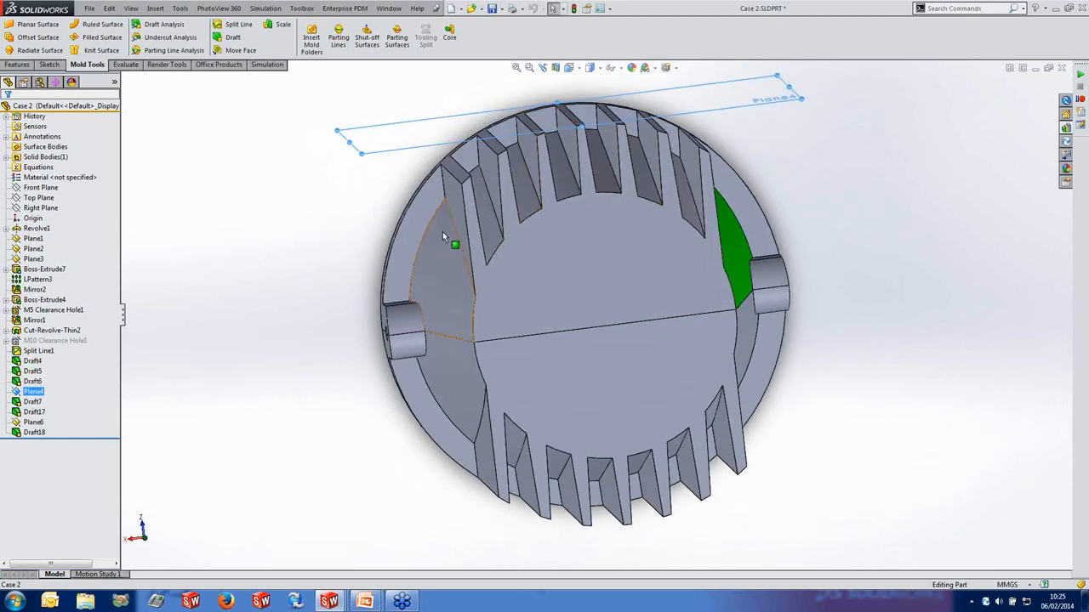
middle_drag(600, 291, 592, 289)
click(456, 204)
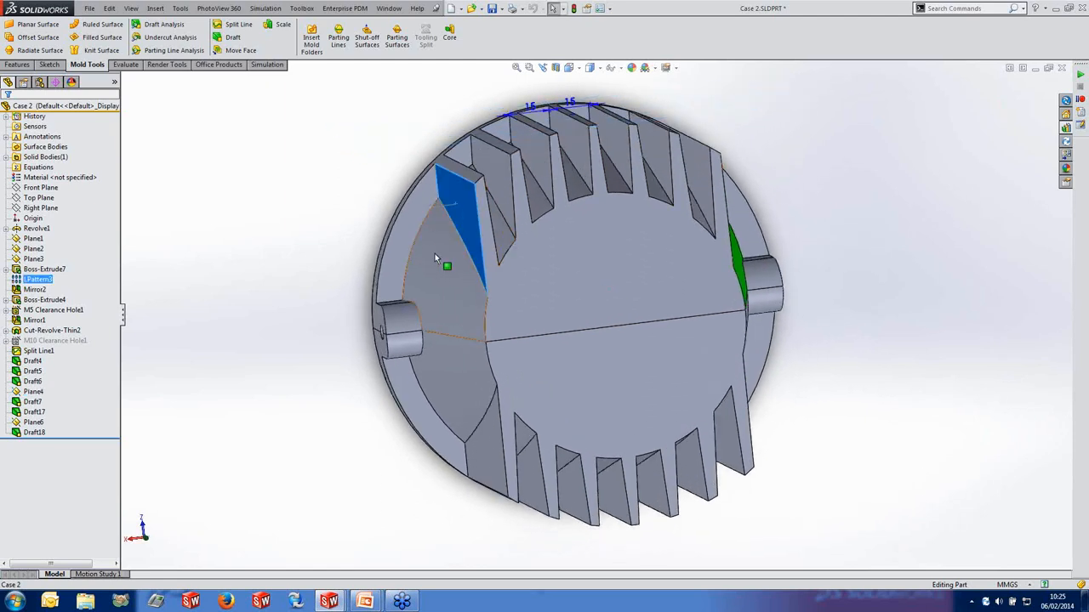
middle_drag(632, 304, 601, 301)
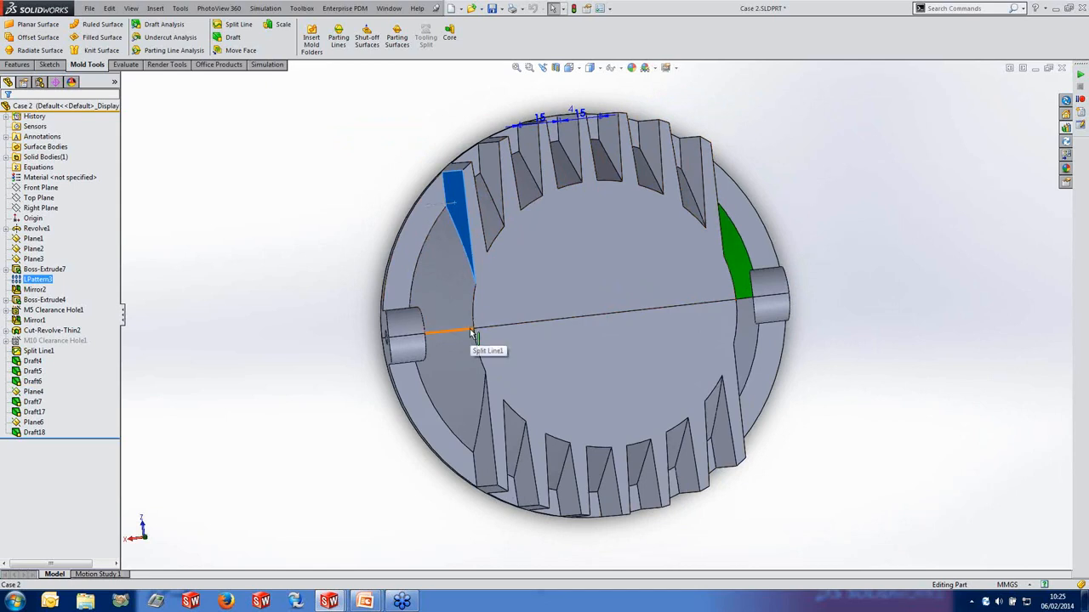
click(300, 235)
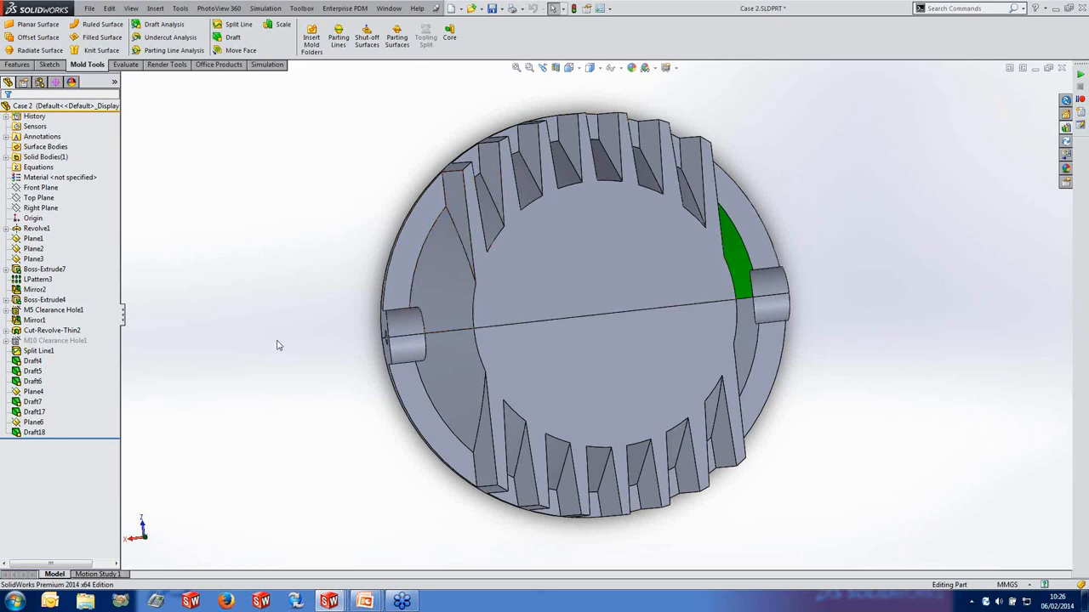
Inspect the fins, the screw bosses and the split line of Case 2 from the open and finned ends.
middle_drag(265, 339, 418, 316)
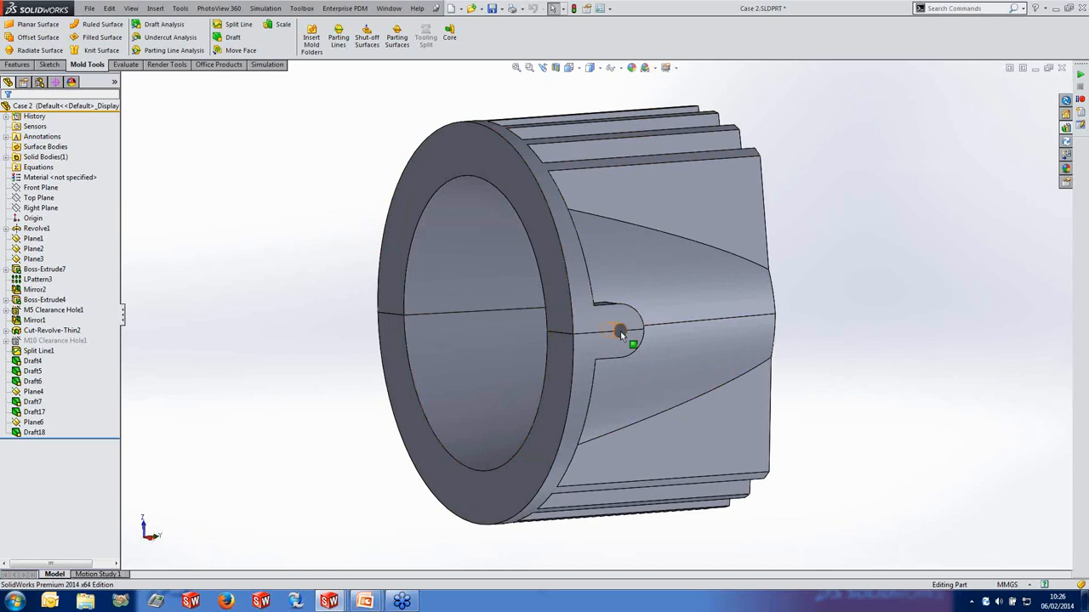
middle_drag(327, 286, 570, 191)
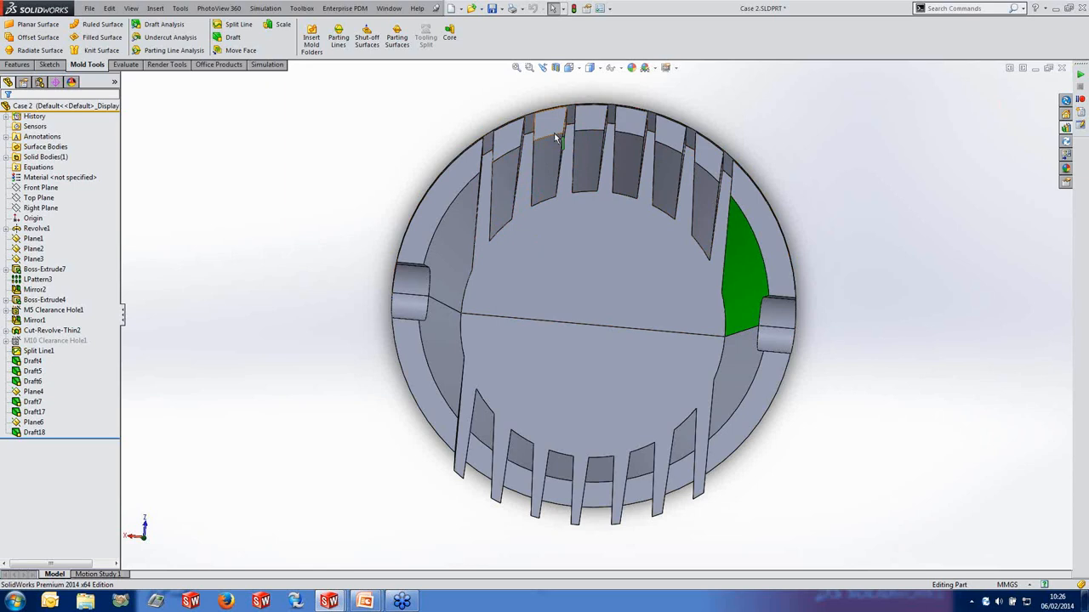
middle_drag(554, 134, 565, 137)
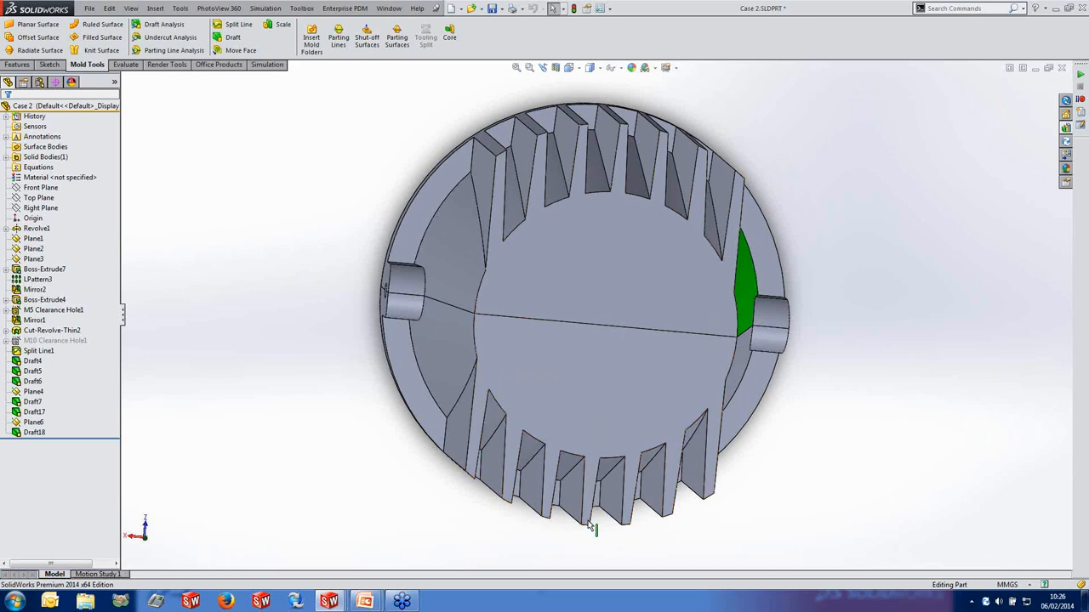
middle_drag(253, 277, 275, 279)
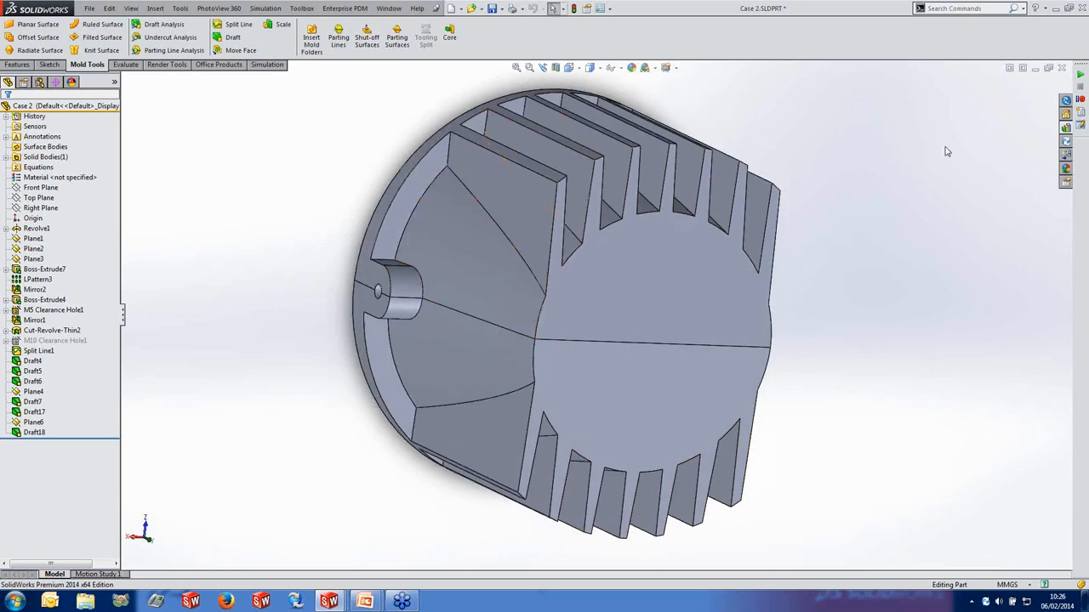
Close Case 2 without saving its changes and return to the Light 2 assembly.
click(1062, 69)
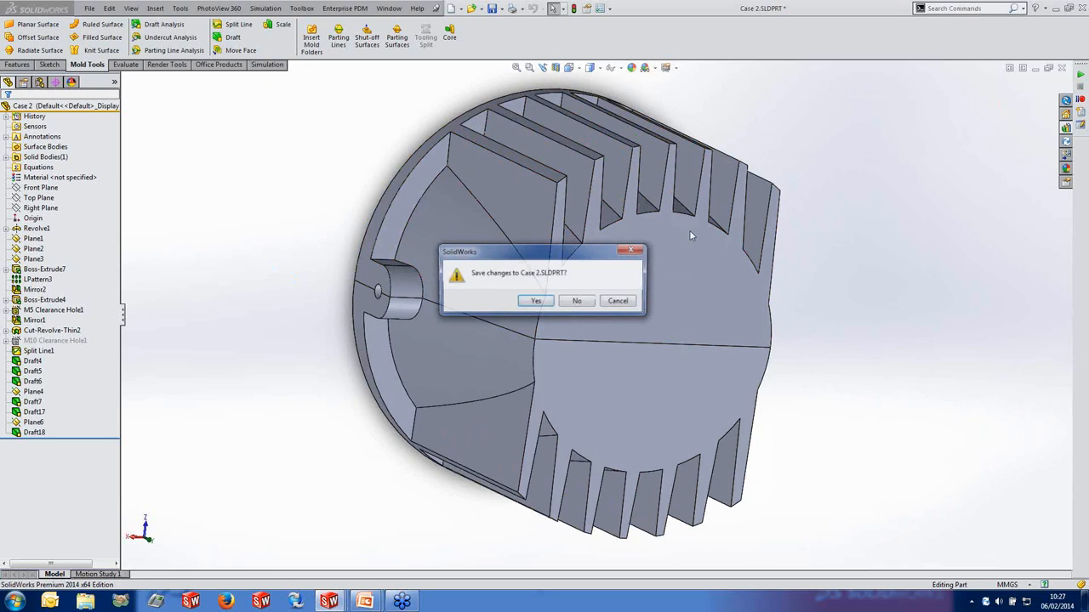
click(578, 302)
click(465, 313)
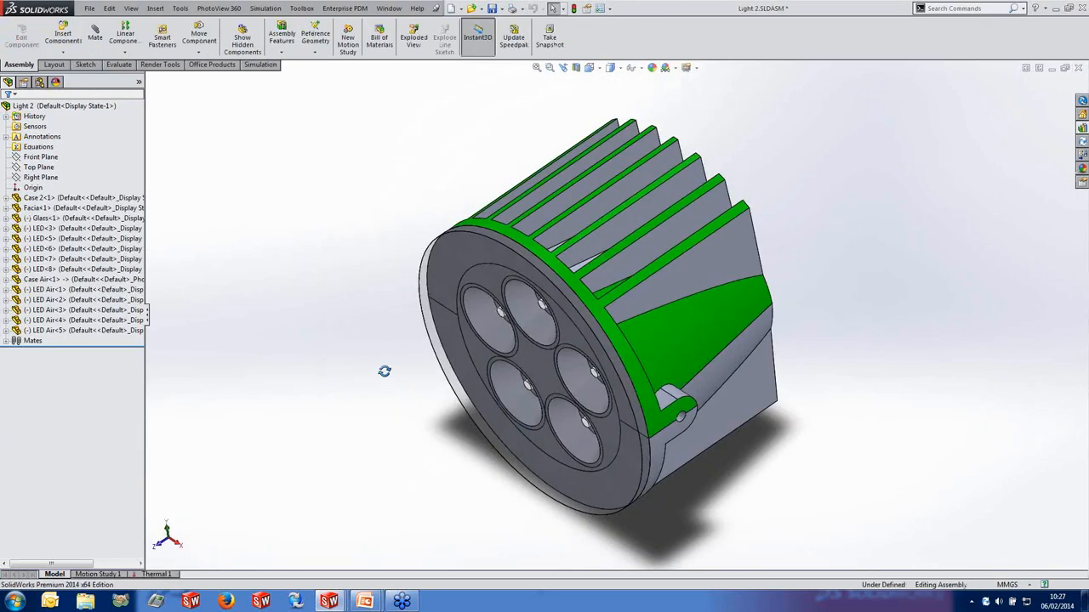
middle_drag(383, 372, 719, 273)
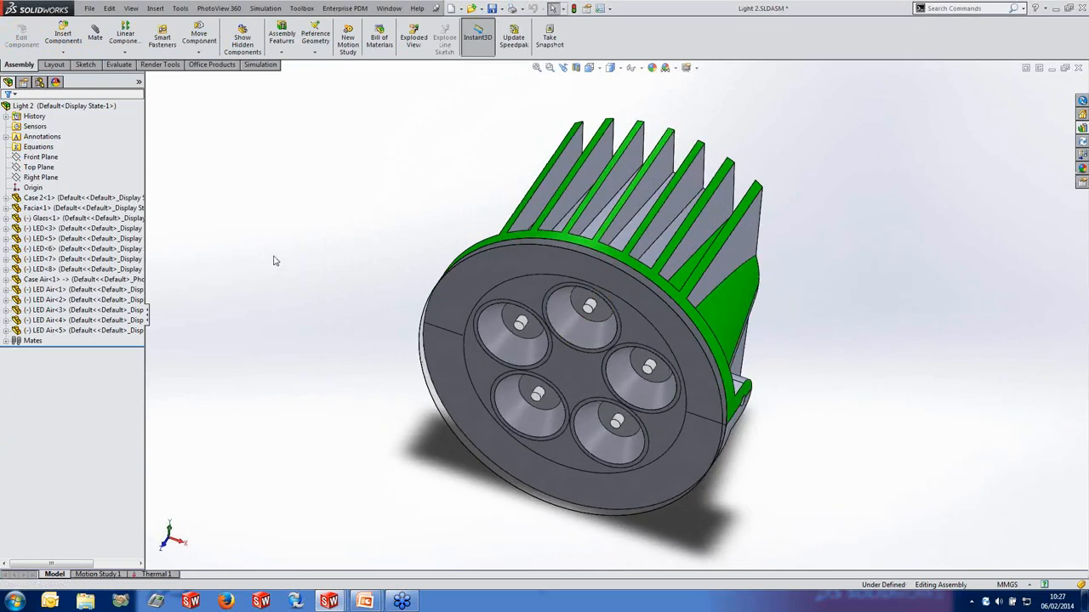
key(ctrl+7)
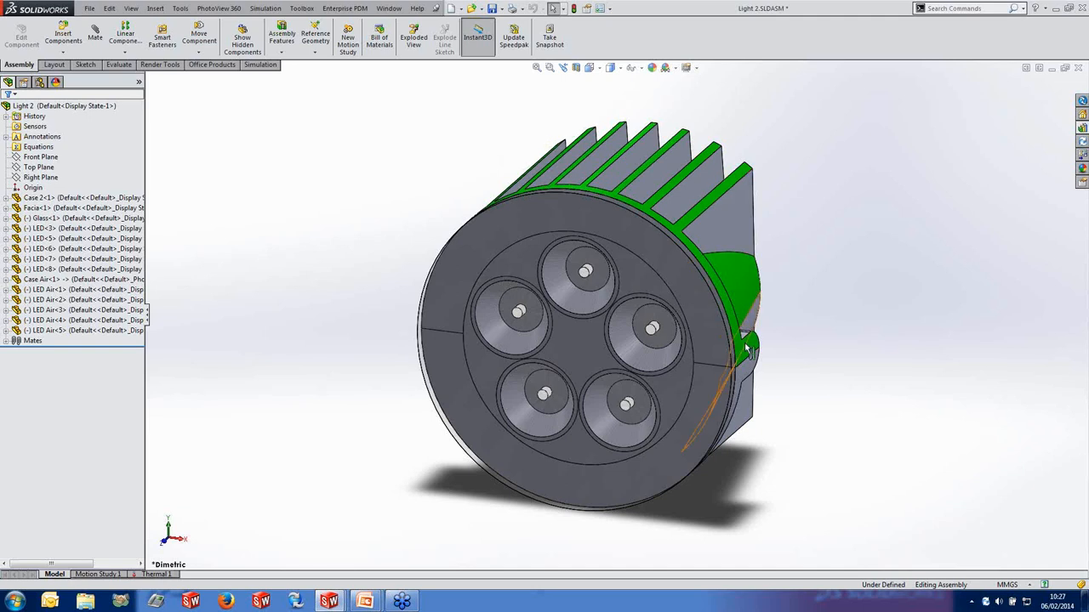
Open the Thermal 1 study and highlight Heat Power-1, Convection-1, Radiation-1 and Radiation-2 in turn to review where each load applies.
click(156, 575)
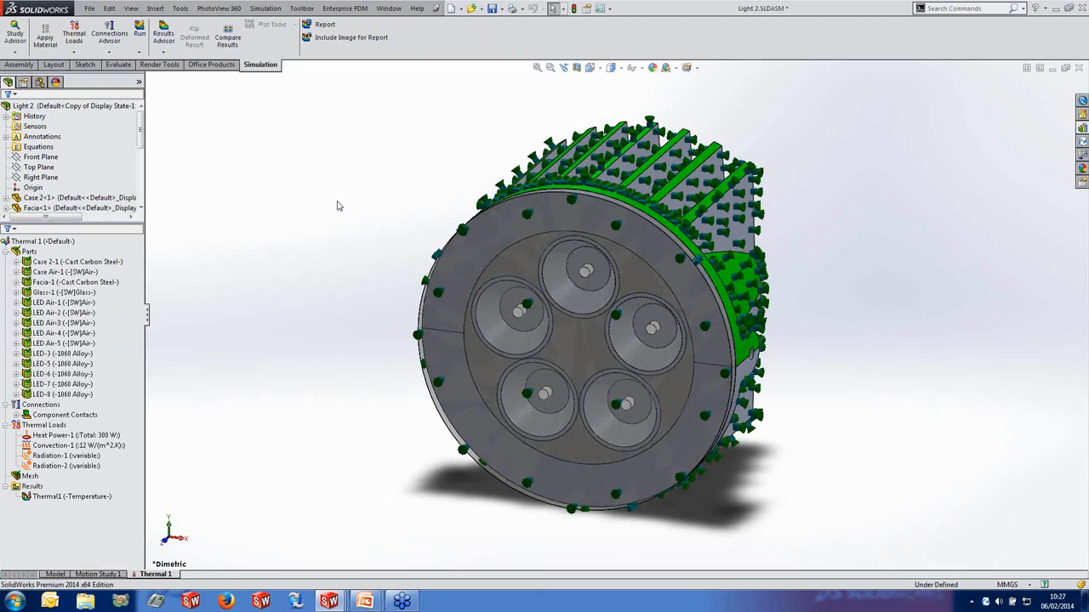
middle_drag(336, 206, 545, 361)
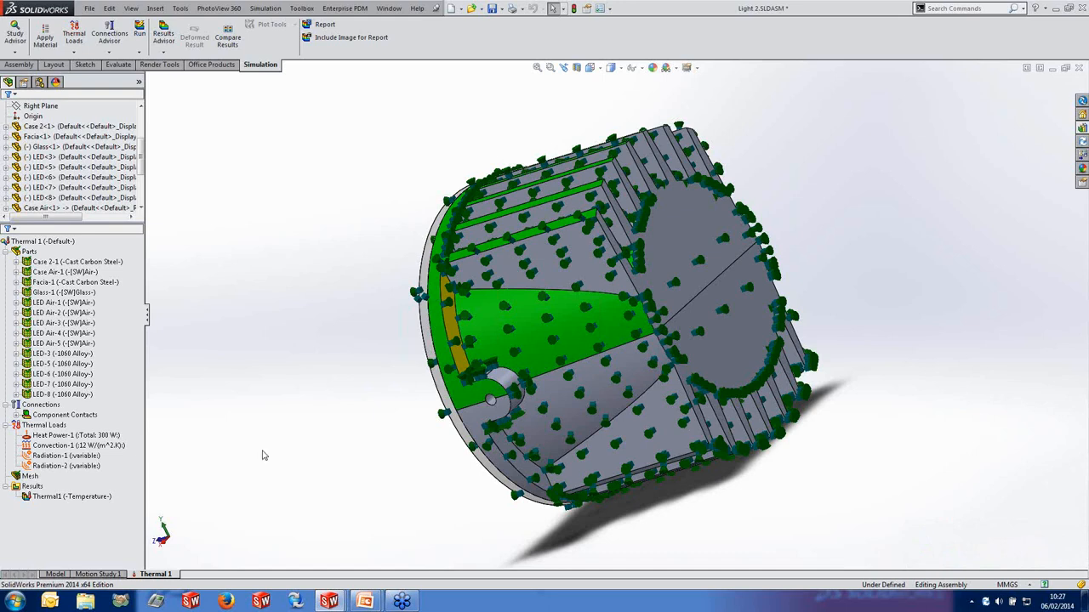
click(63, 435)
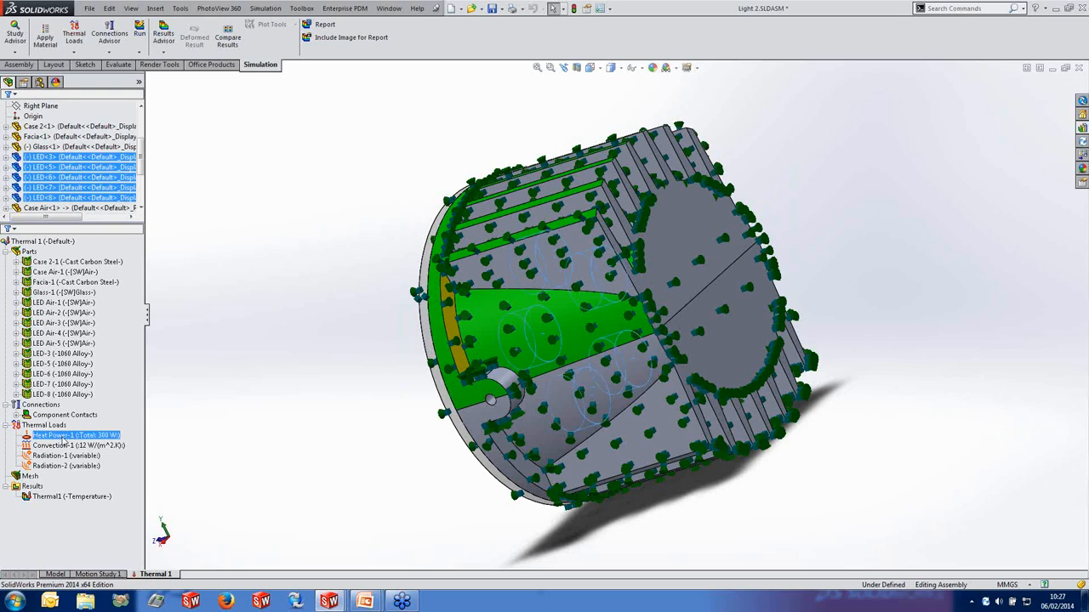
click(63, 447)
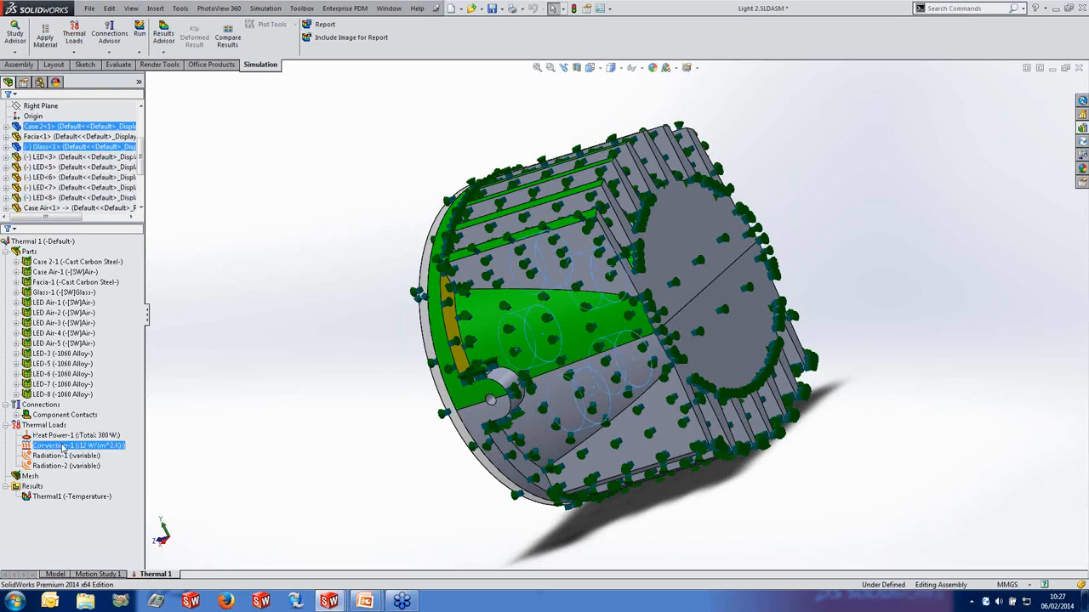
middle_drag(357, 296, 323, 357)
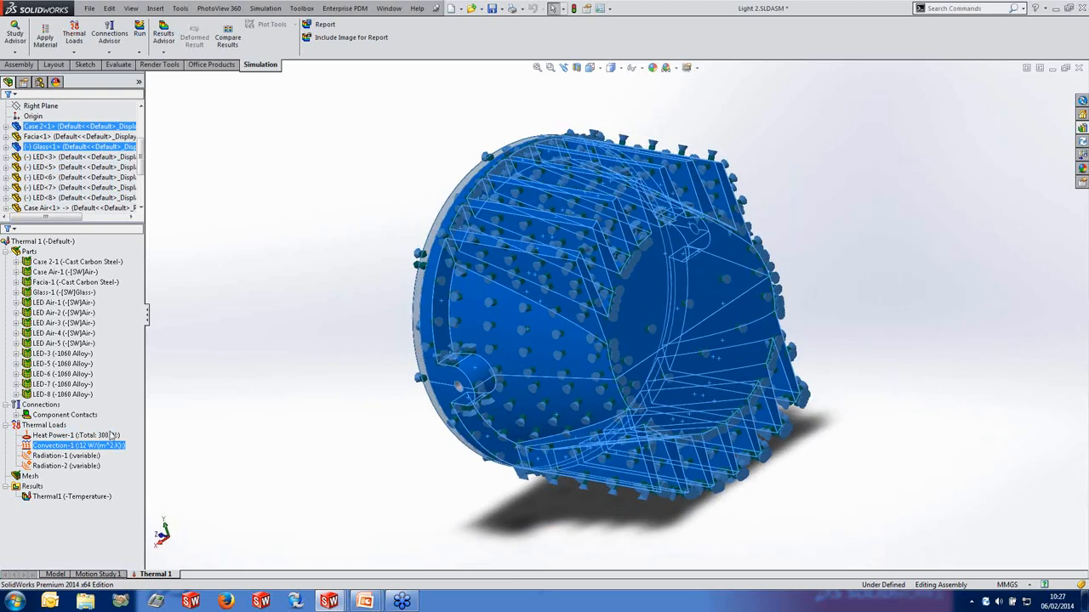
click(71, 457)
middle_drag(277, 394, 285, 345)
click(65, 466)
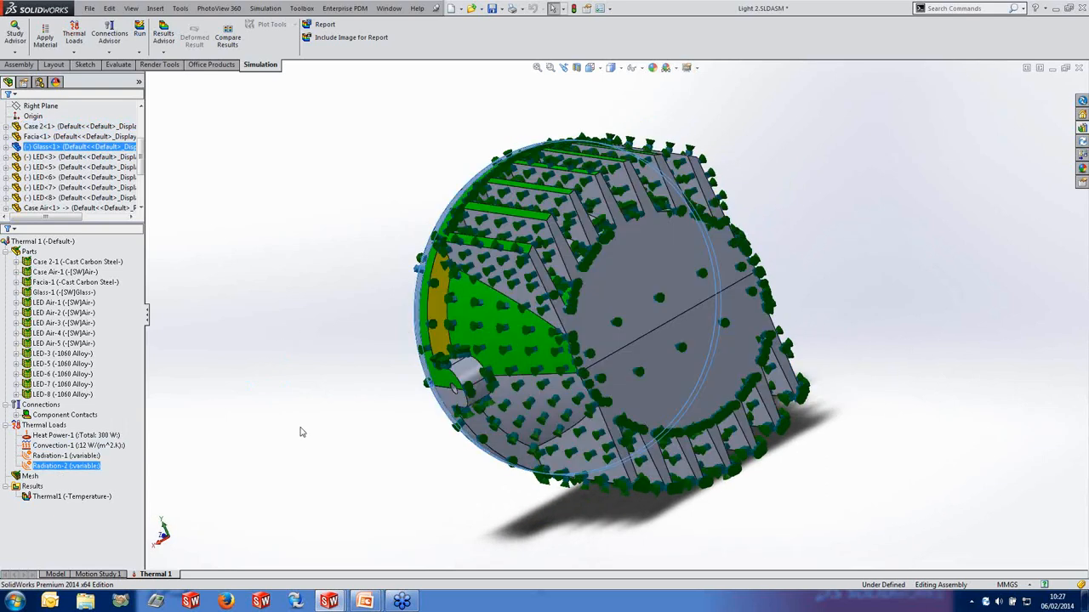
middle_drag(322, 415, 239, 398)
Show the Thermal1 temperature plot and compare the temperature distribution over the glass, case sides and fins.
key(ctrl+7)
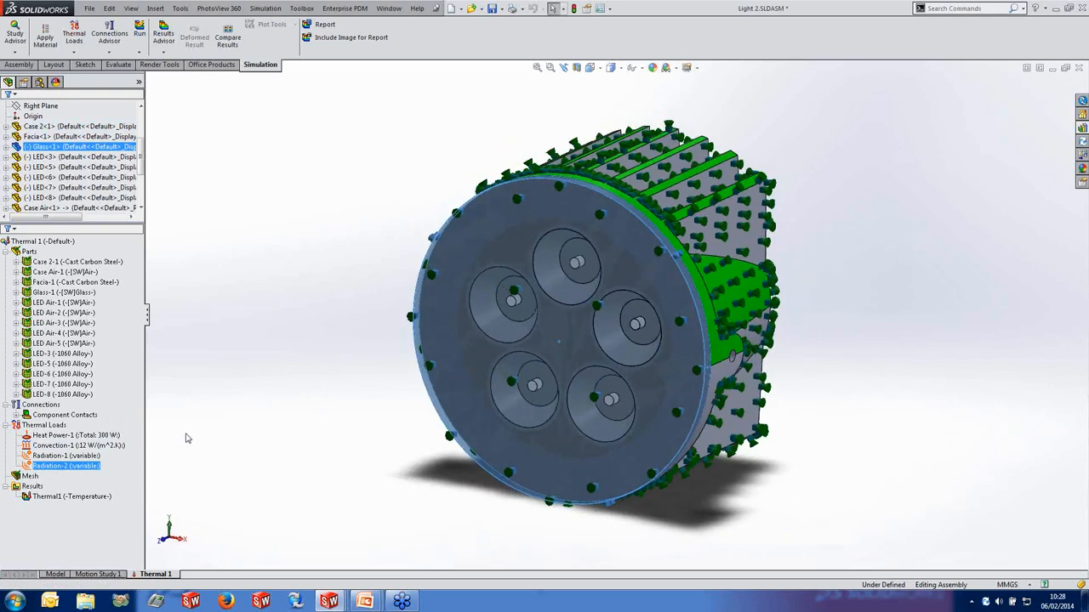
right_click(75, 498)
click(101, 505)
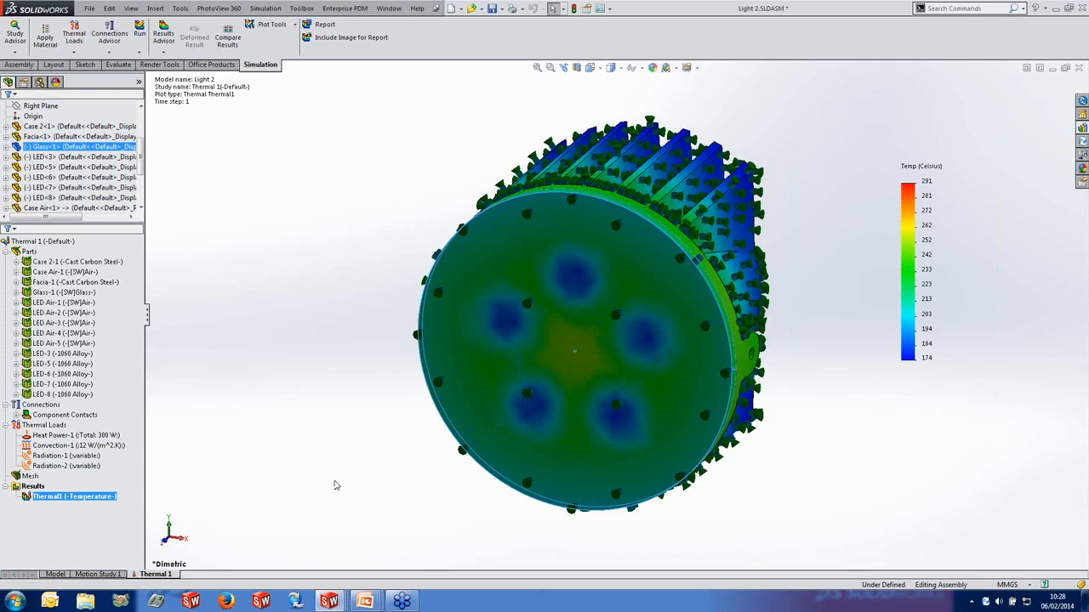
middle_drag(334, 486, 428, 408)
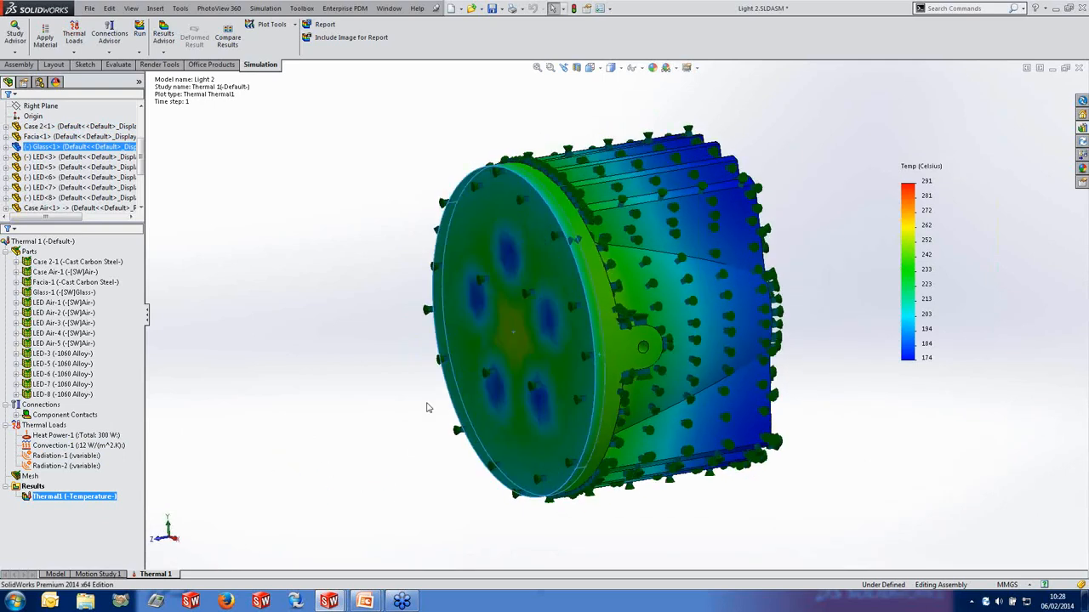
middle_drag(859, 448, 809, 493)
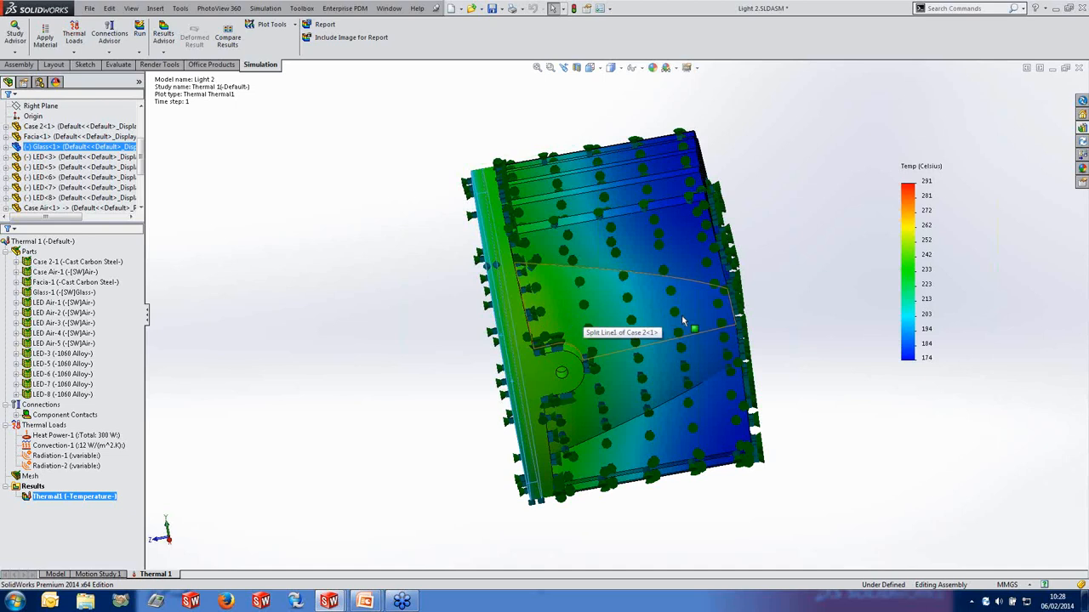
middle_drag(393, 382, 420, 374)
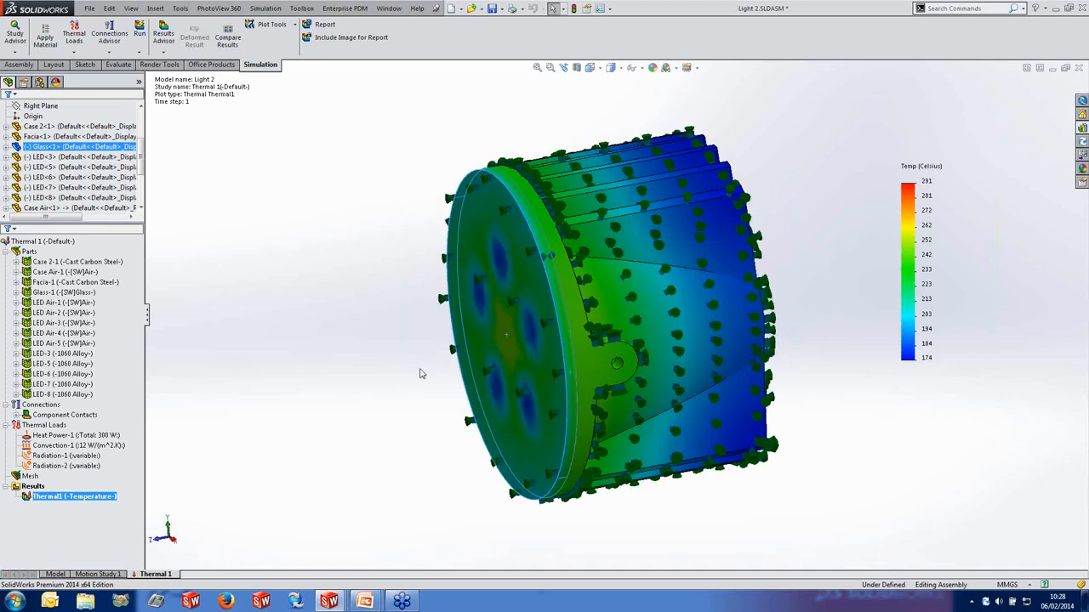
mouse_move(380, 419)
middle_down()
mouse_move(394, 406)
mouse_move(399, 413)
middle_up()
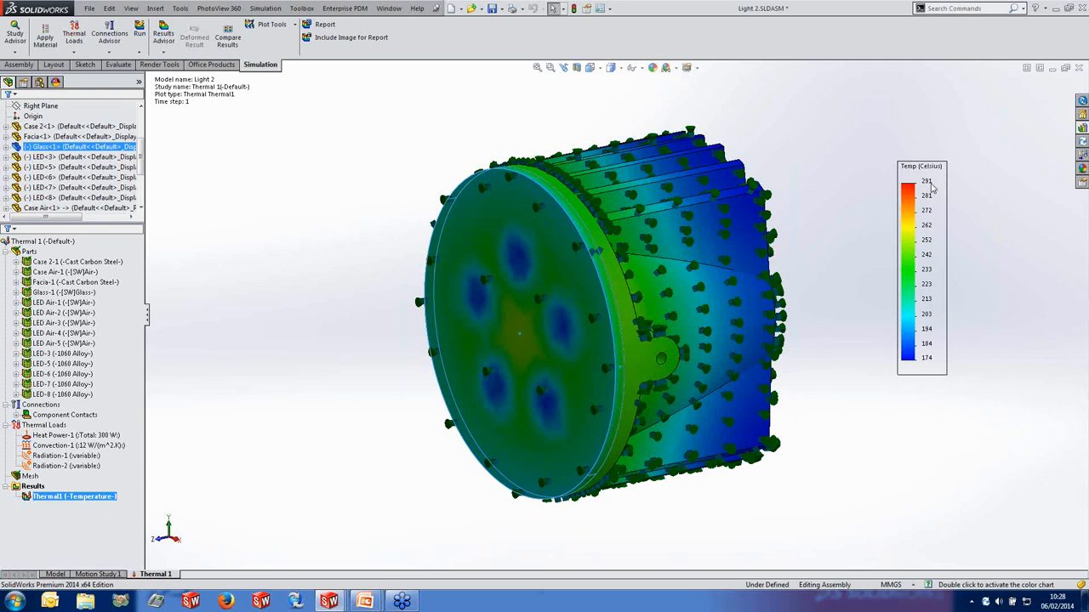
middle_drag(818, 151, 809, 202)
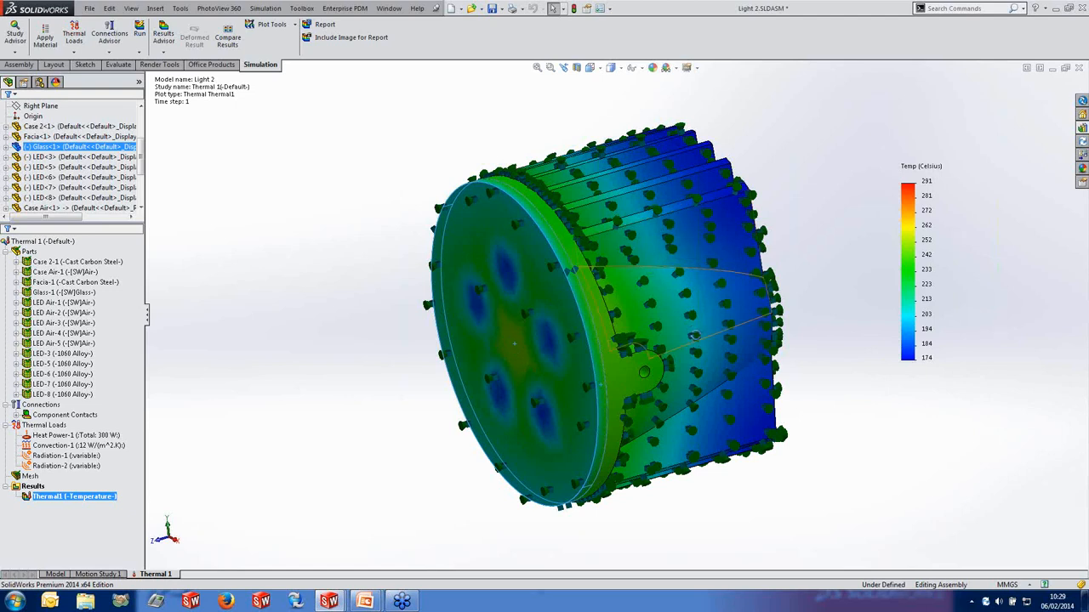
middle_drag(710, 357, 618, 374)
Section-clip the temperature plot through the assembly's Right Plane and examine the heat spread inside the light.
right_click(51, 497)
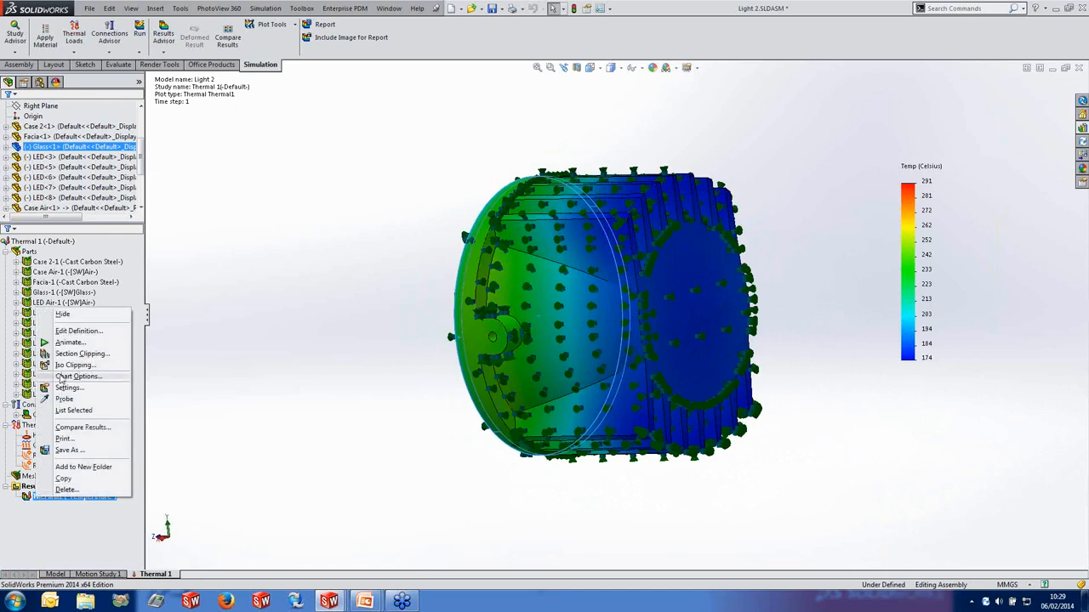
click(75, 354)
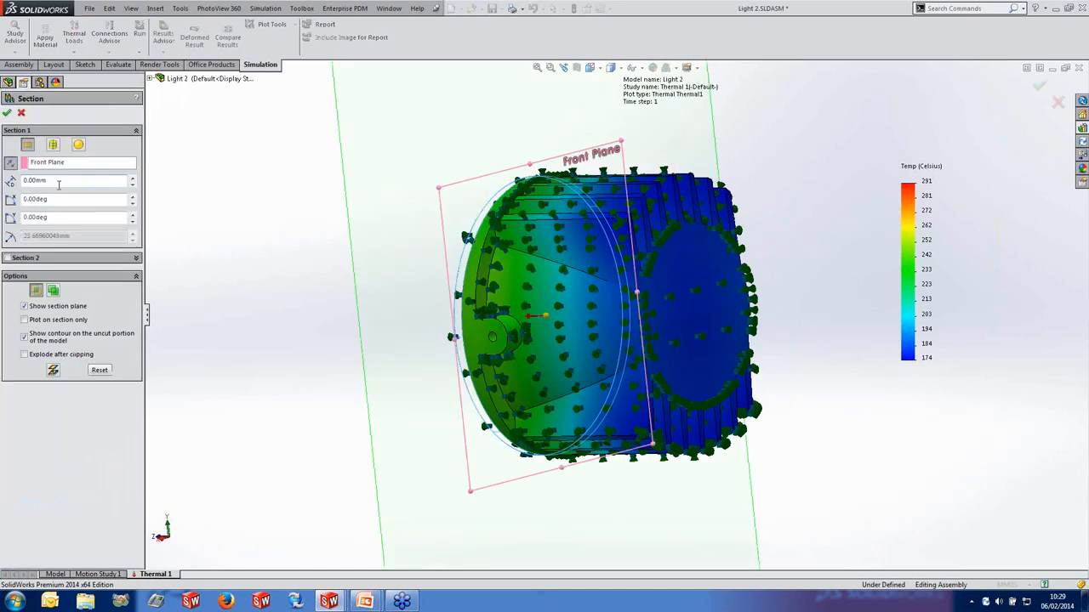
click(47, 163)
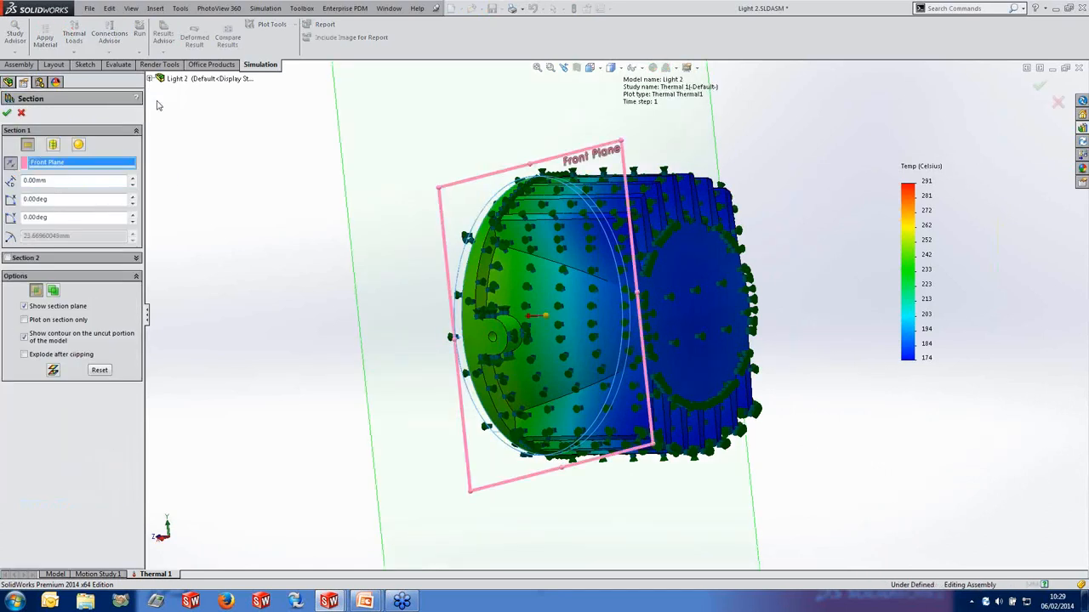
click(150, 78)
click(194, 150)
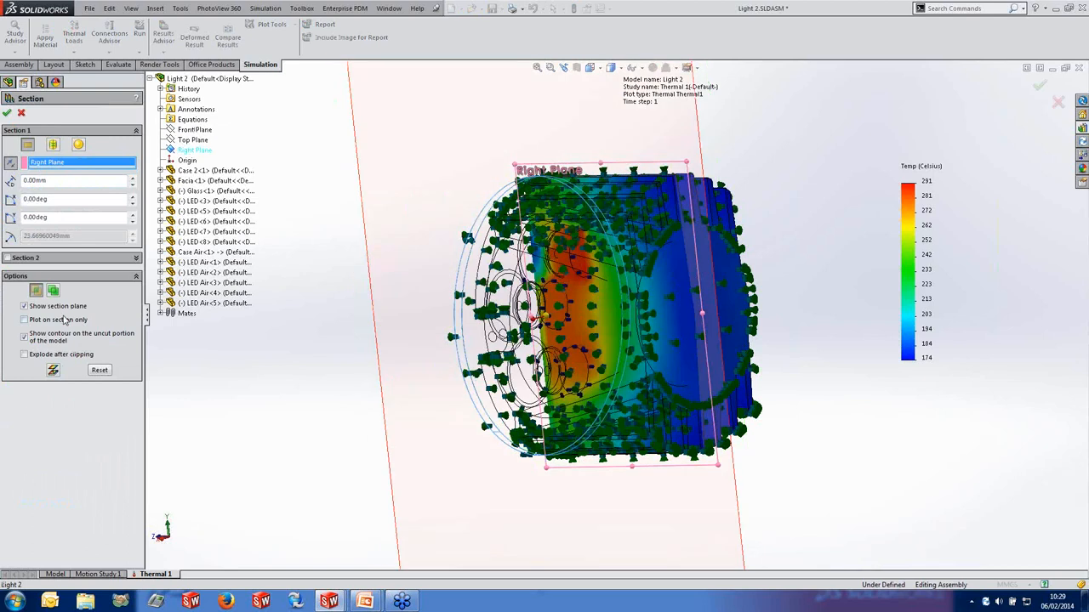
click(7, 113)
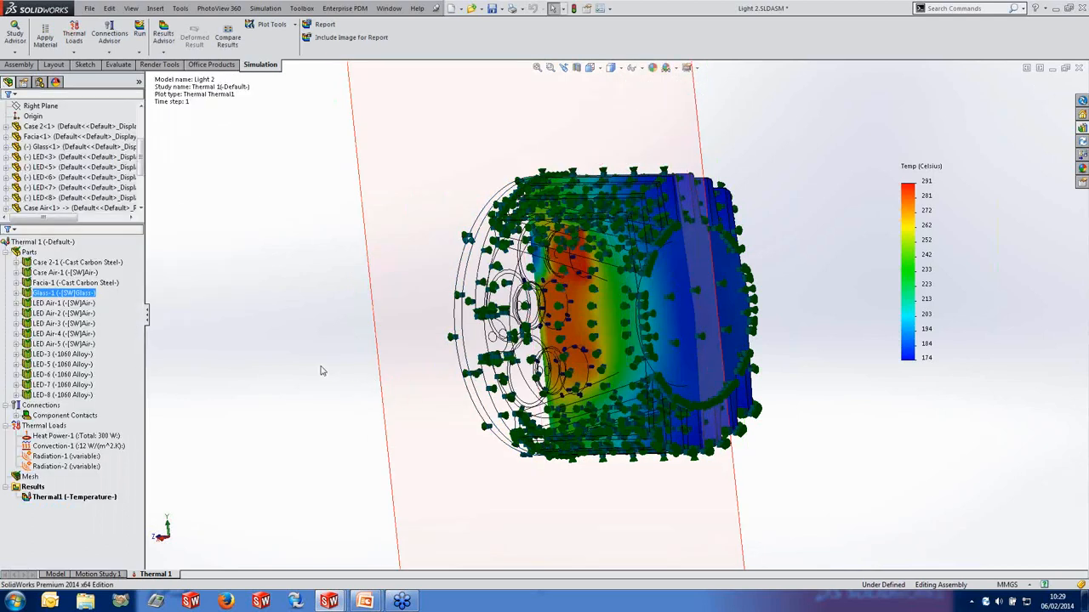
middle_drag(320, 371, 363, 367)
scroll(632, 324, down, 3)
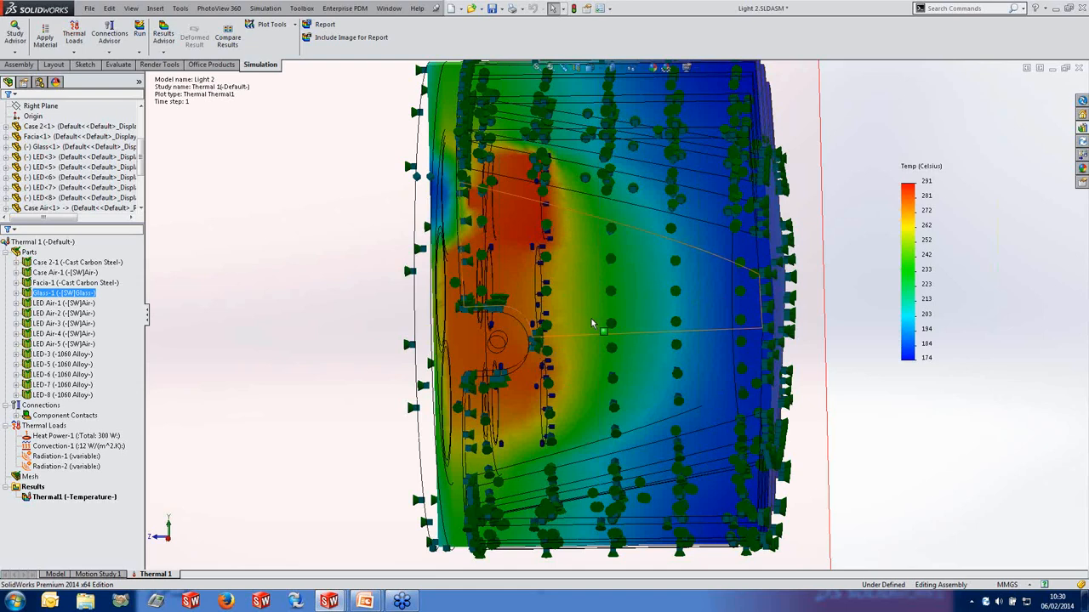
right_drag(363, 302, 256, 311)
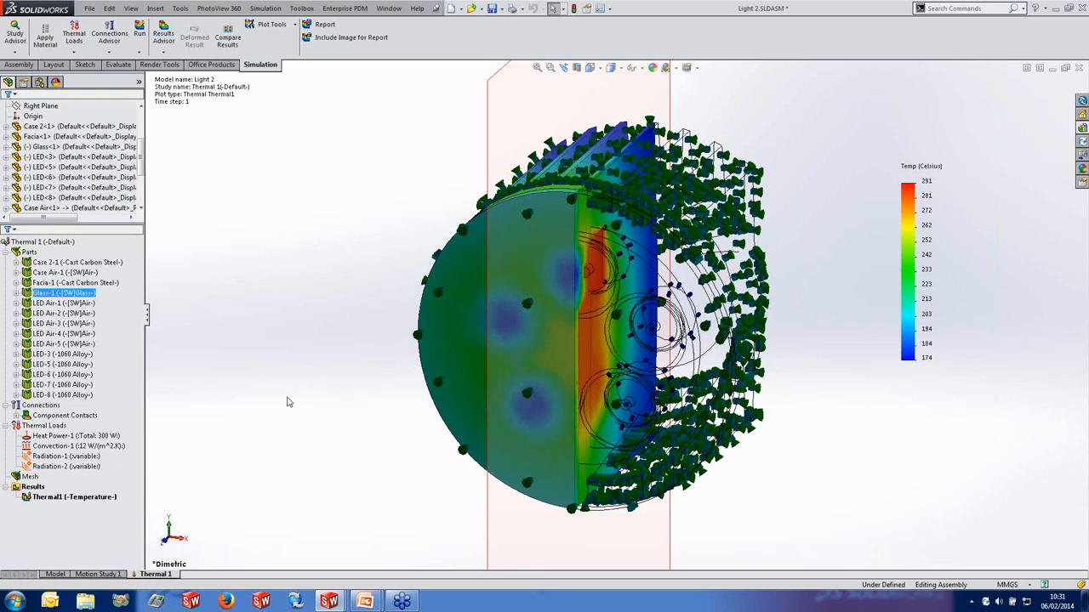
Turn off the section clipping of the Thermal1 temperature plot and accept the setting.
right_click(53, 499)
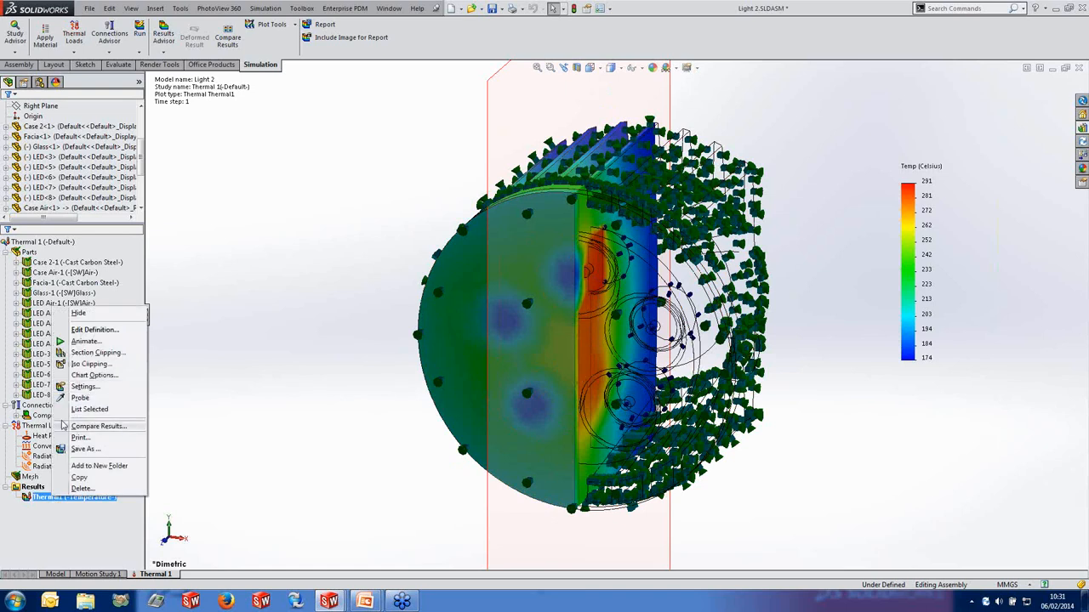
click(93, 352)
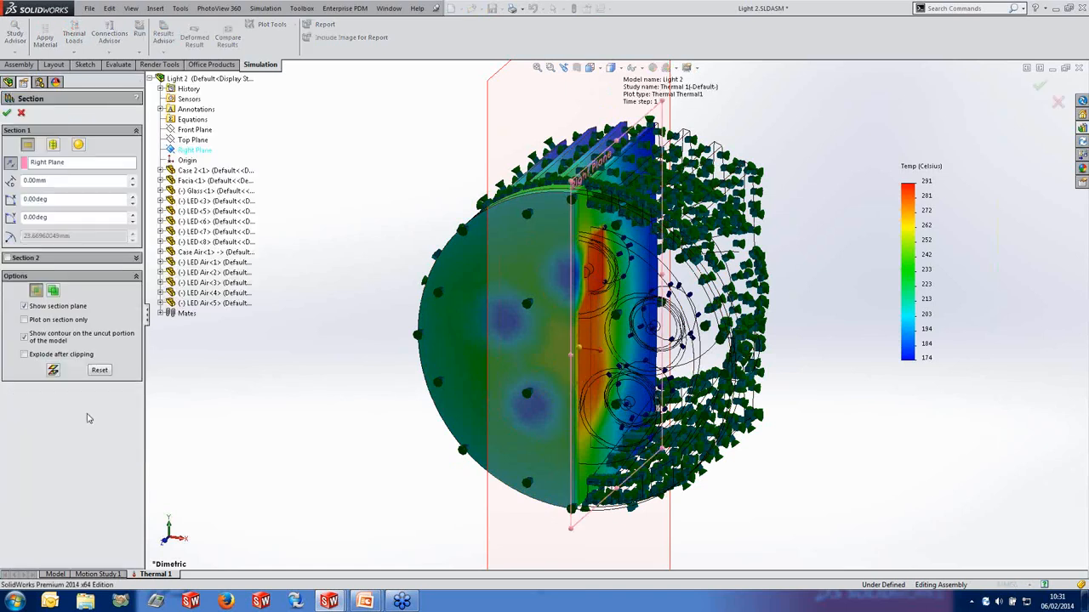
click(52, 372)
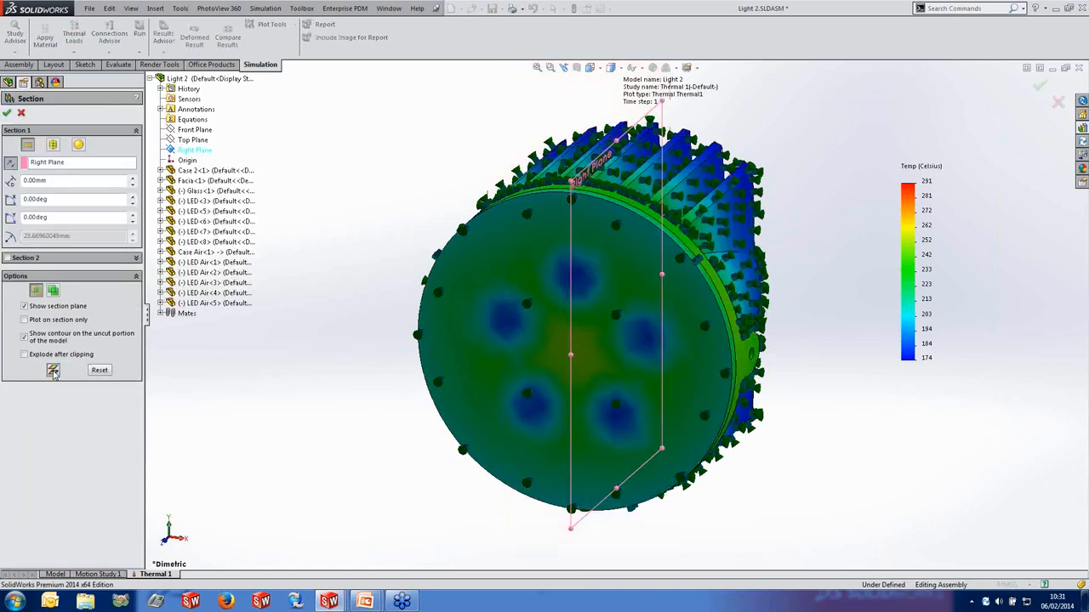
click(7, 112)
Probe the Thermal1 temperature plot at one location on the flat rear face of Case 2 and examine the result.
middle_drag(826, 339, 696, 373)
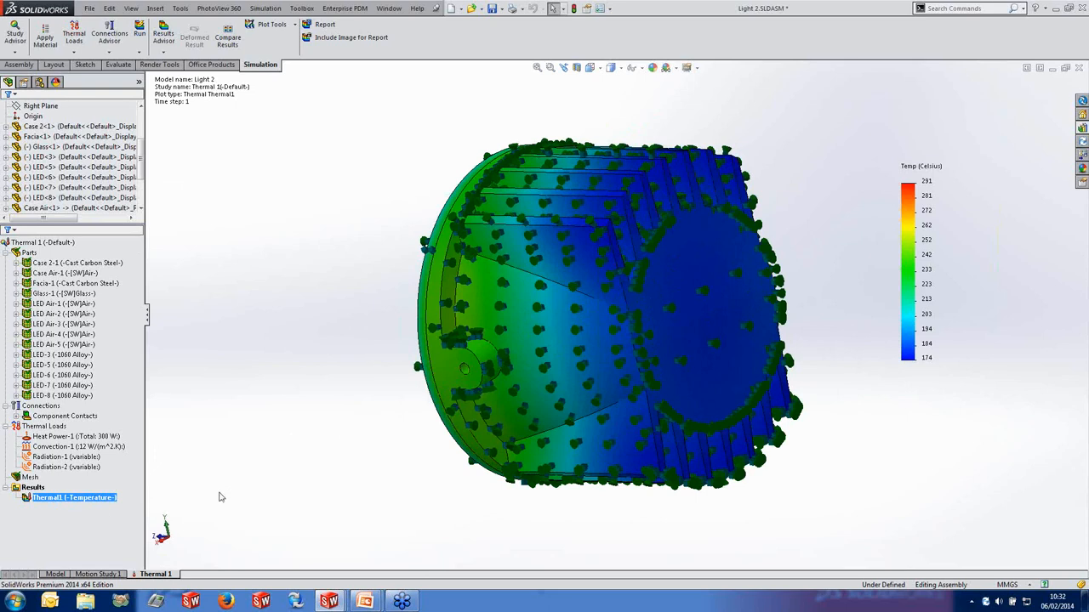
middle_drag(218, 497, 249, 470)
right_click(319, 325)
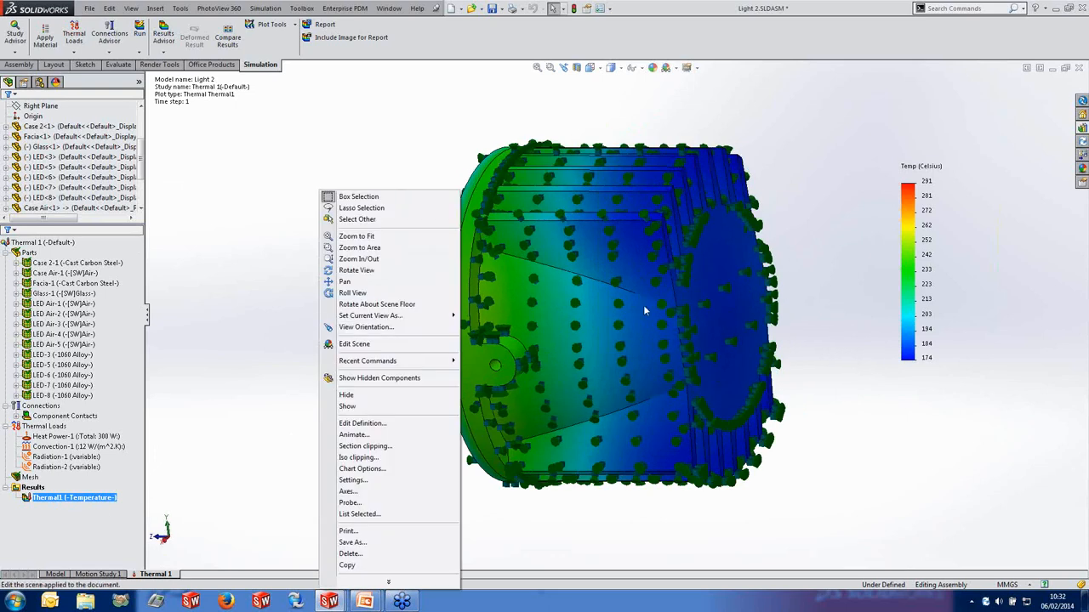
click(643, 304)
right_click(711, 276)
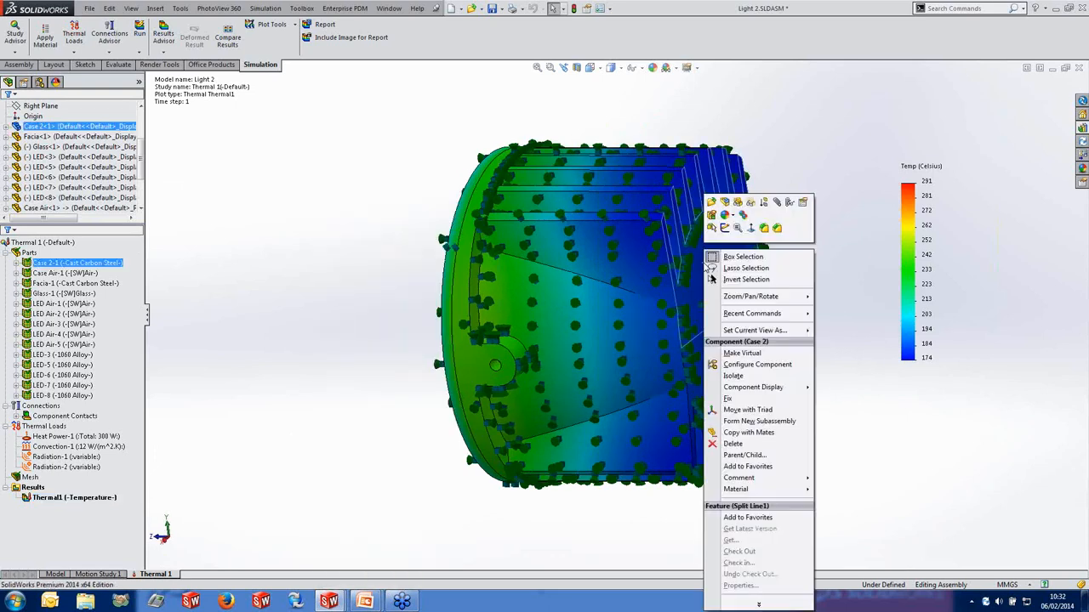
right_click(38, 500)
click(74, 398)
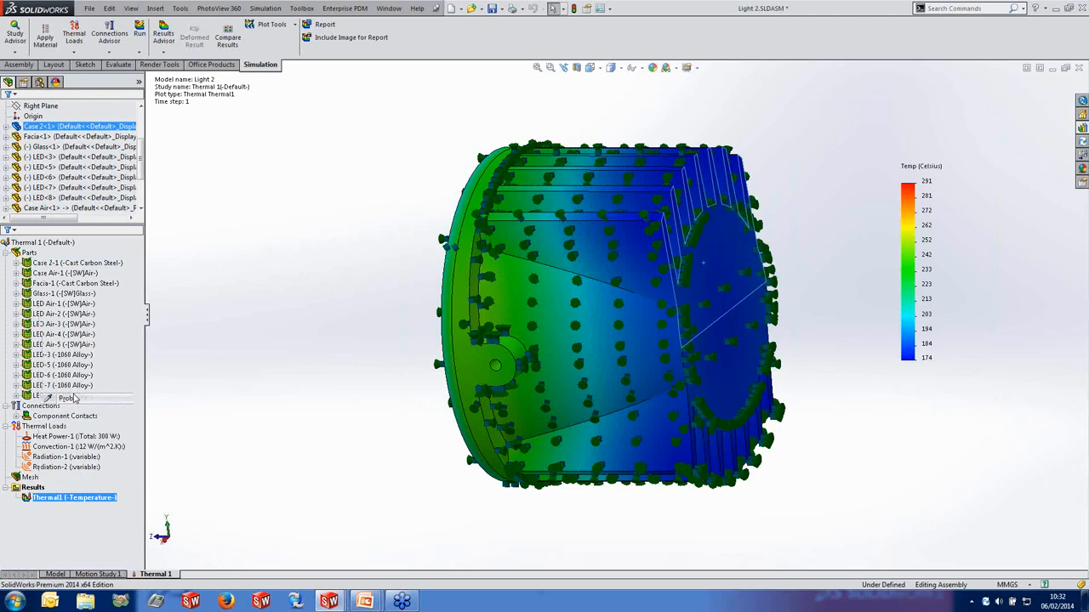
click(732, 300)
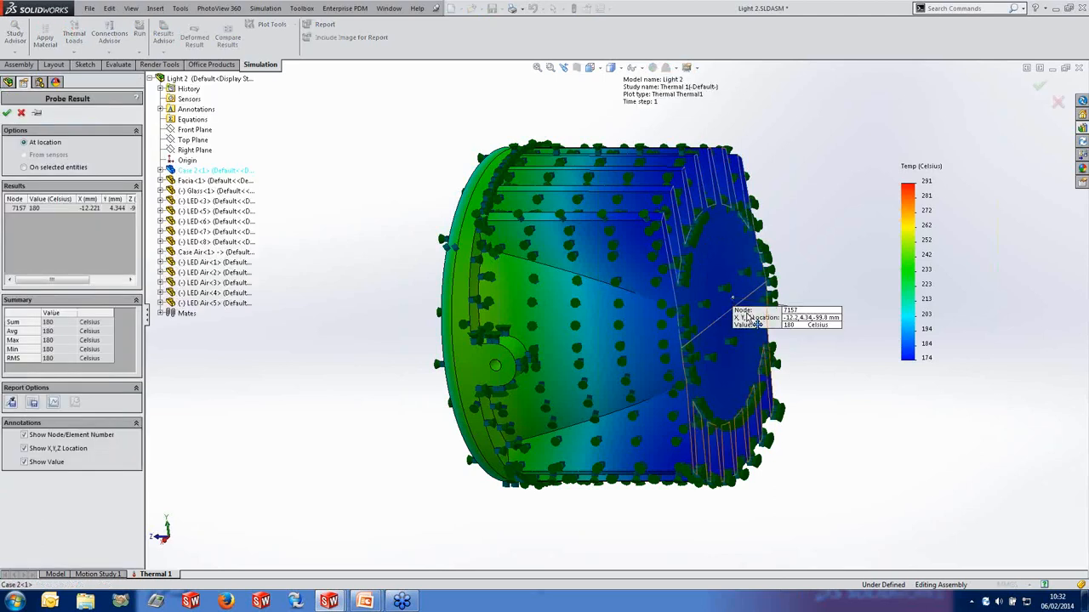
scroll(833, 284, down, 3)
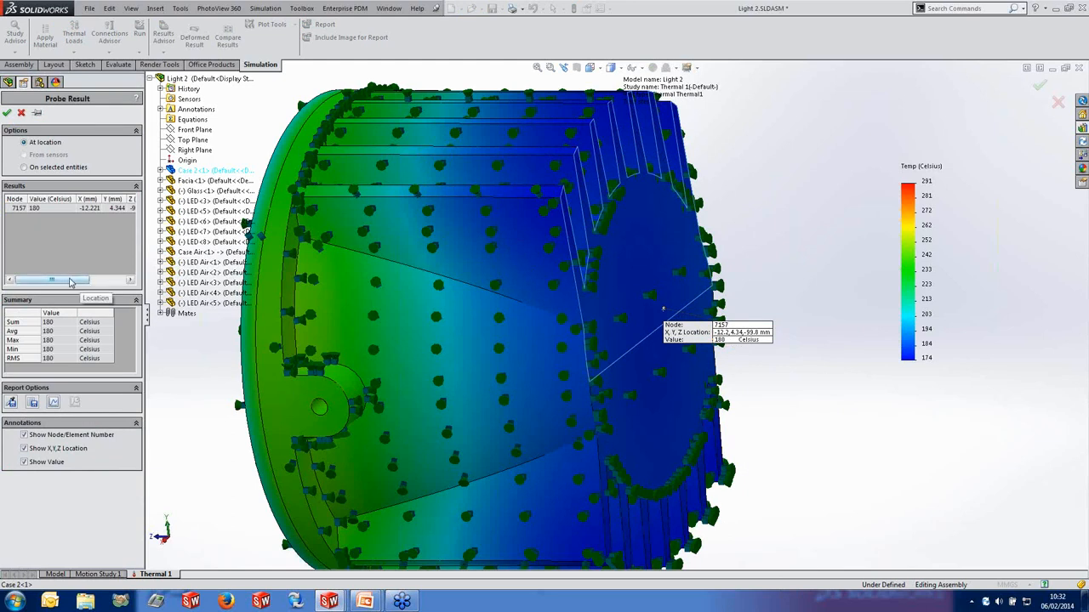
mouse_move(81, 281)
mouse_down()
mouse_move(117, 280)
mouse_move(79, 281)
mouse_up()
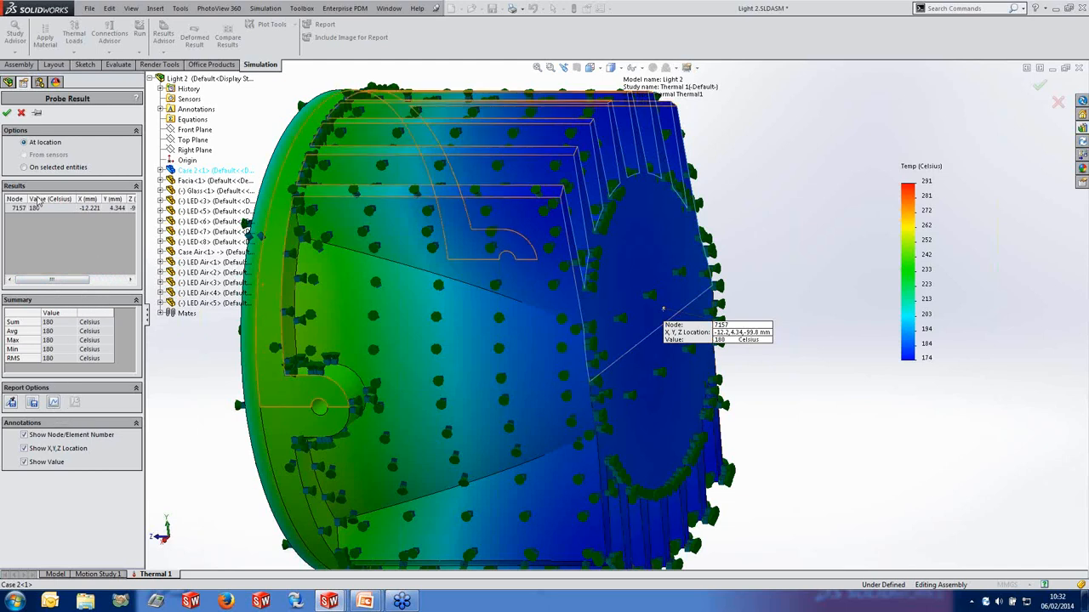
Clear the existing probe point and probe the temperature at three points along the split line across the rear face.
right_click(17, 215)
click(39, 214)
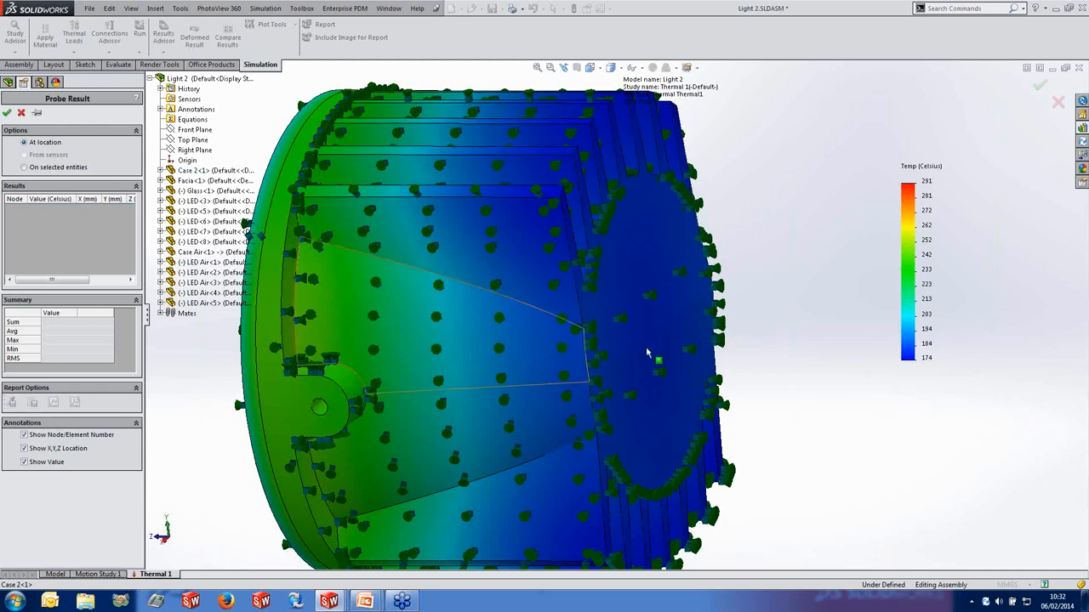
click(643, 345)
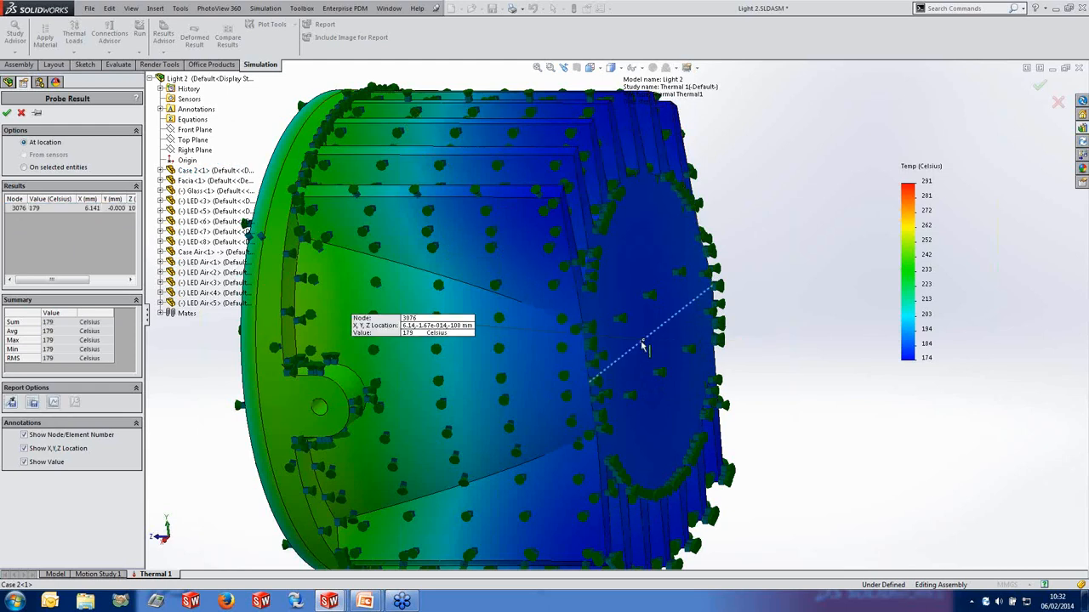
click(606, 374)
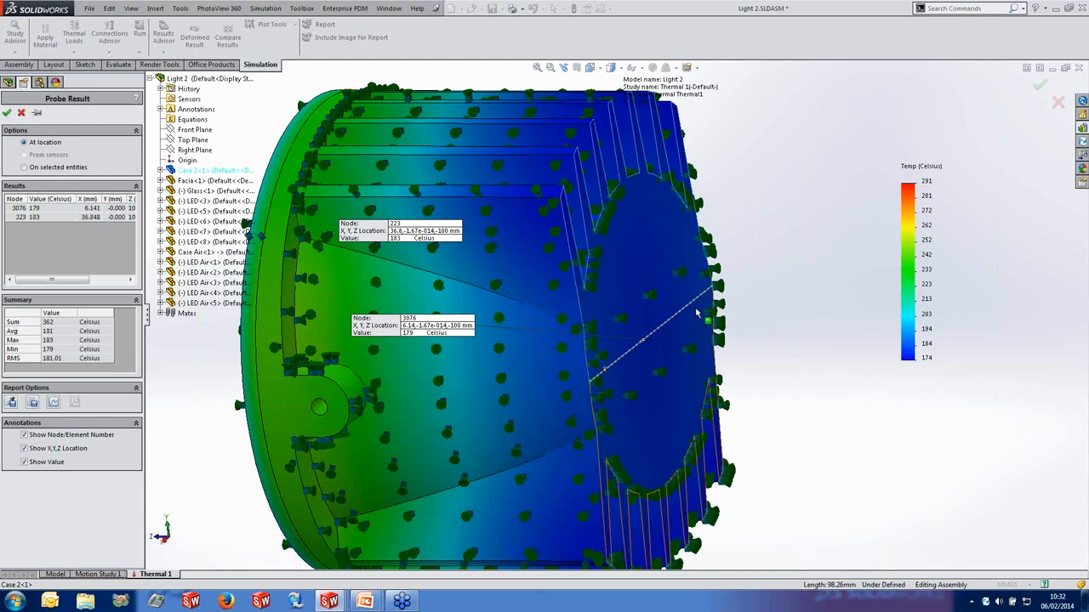
click(600, 395)
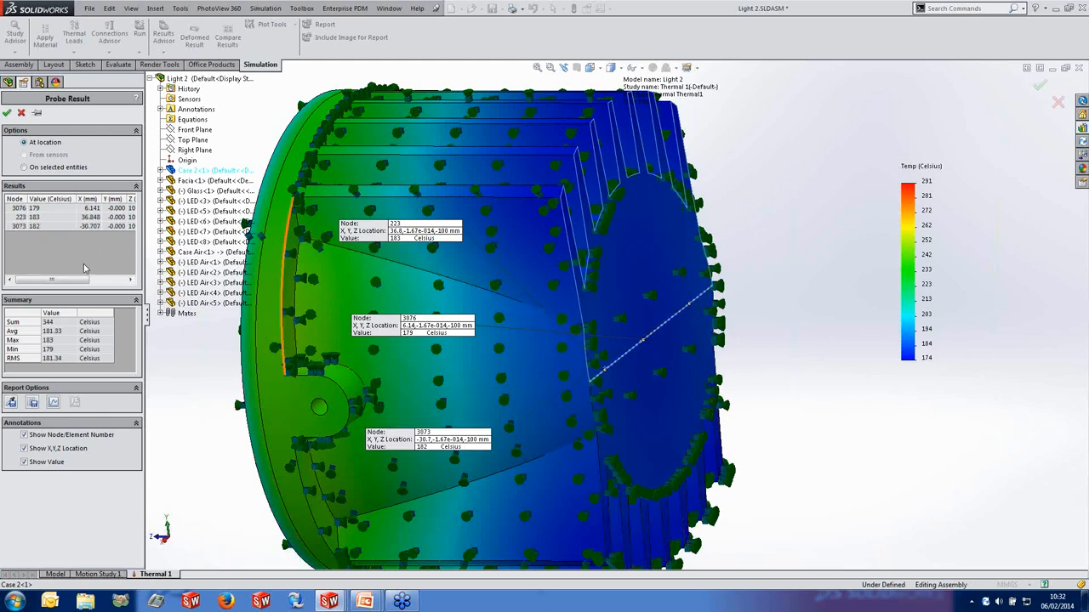
Clear the rear-face probes and probe seven points along the case's side split line from front rim to rear edge, spacing out the overlapping labels.
right_click(56, 222)
click(85, 224)
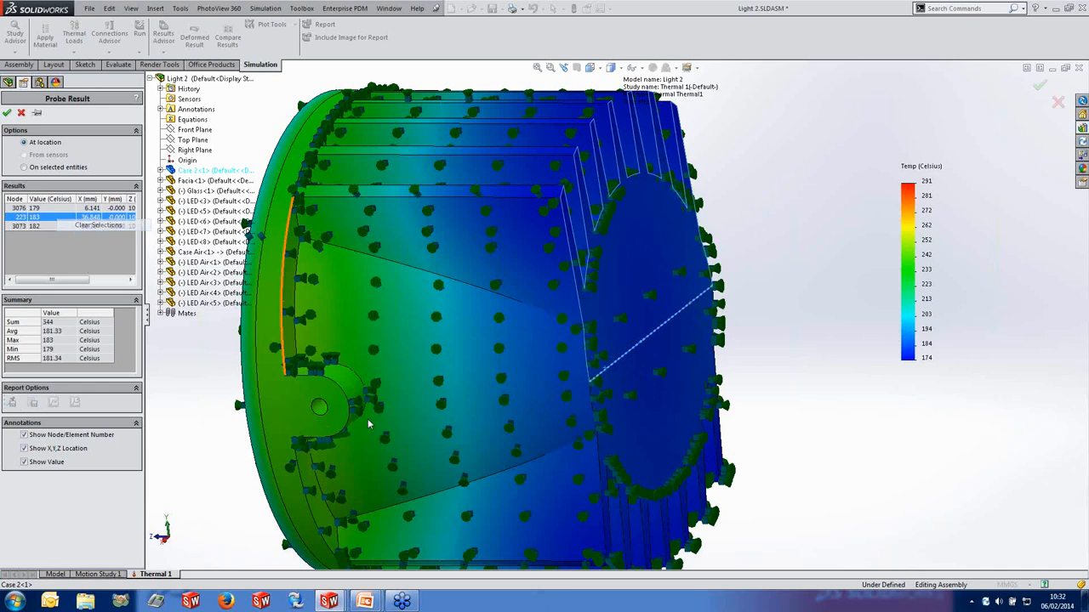
click(259, 407)
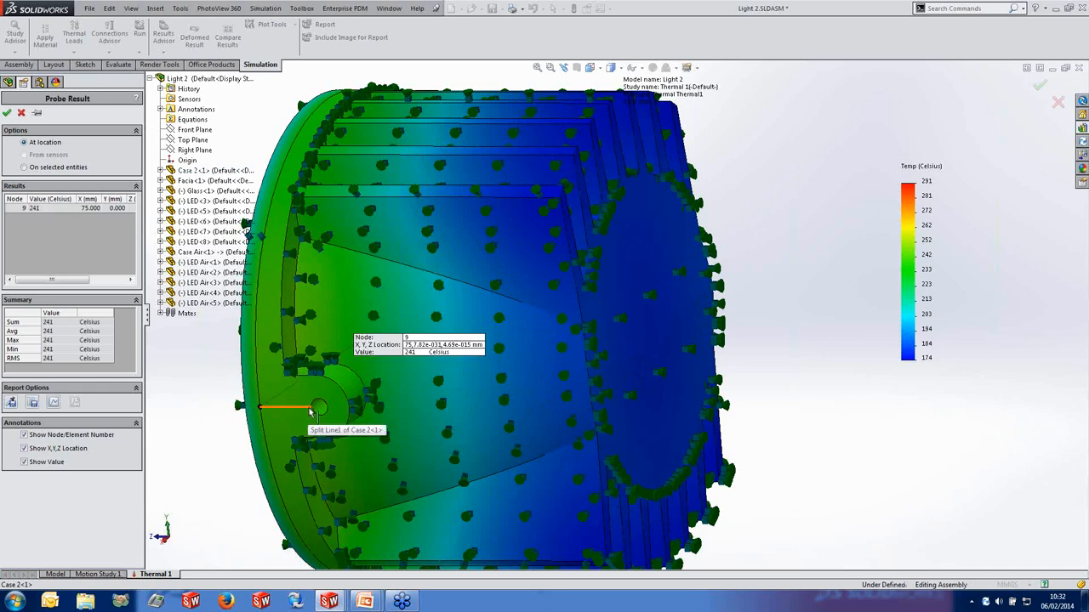
click(353, 414)
click(345, 402)
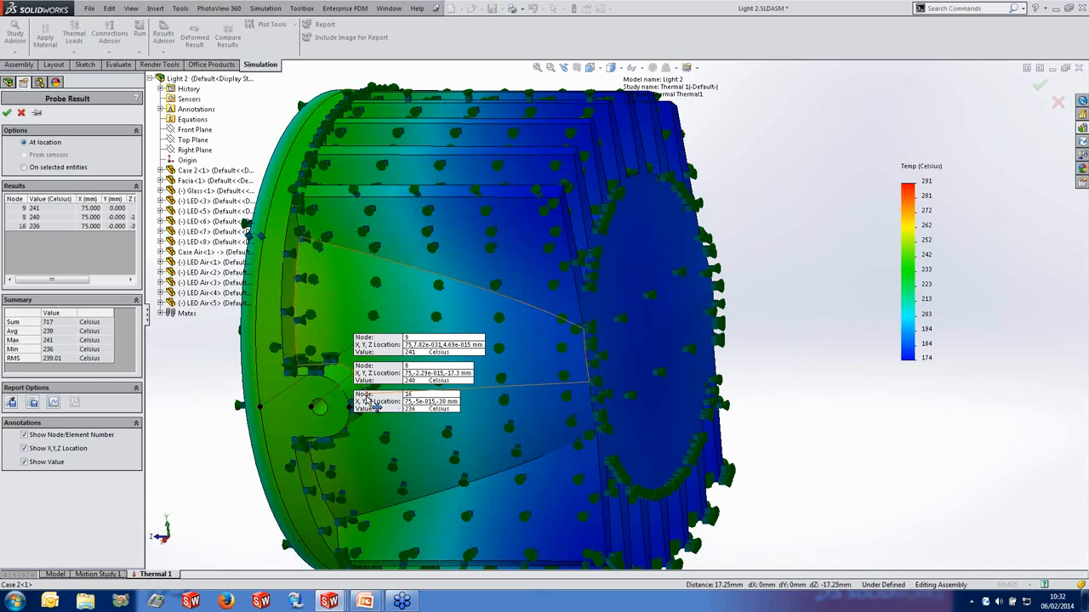
drag(389, 407, 379, 479)
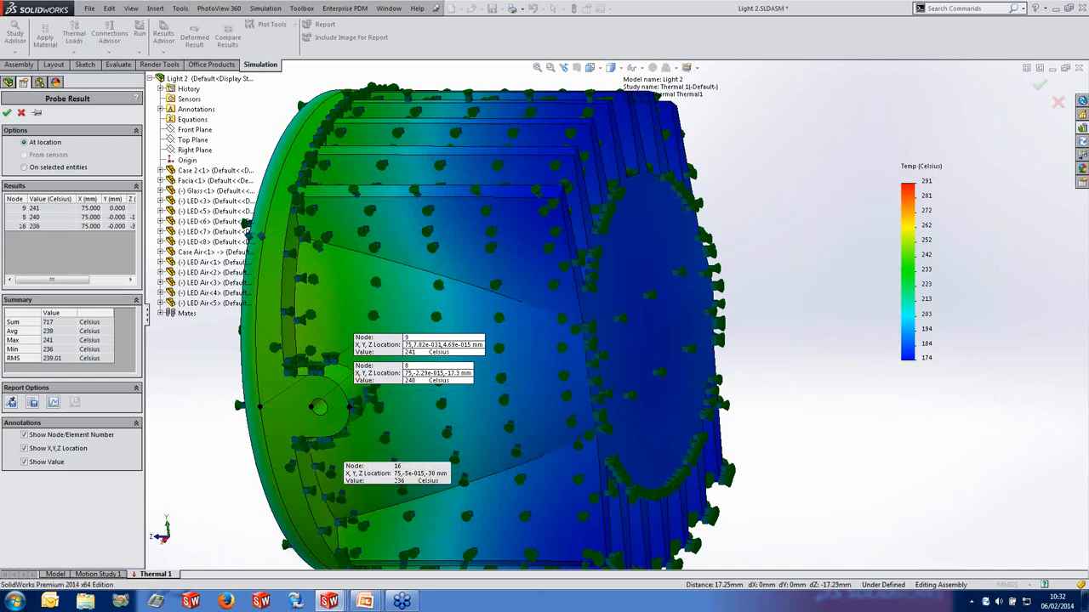
click(367, 394)
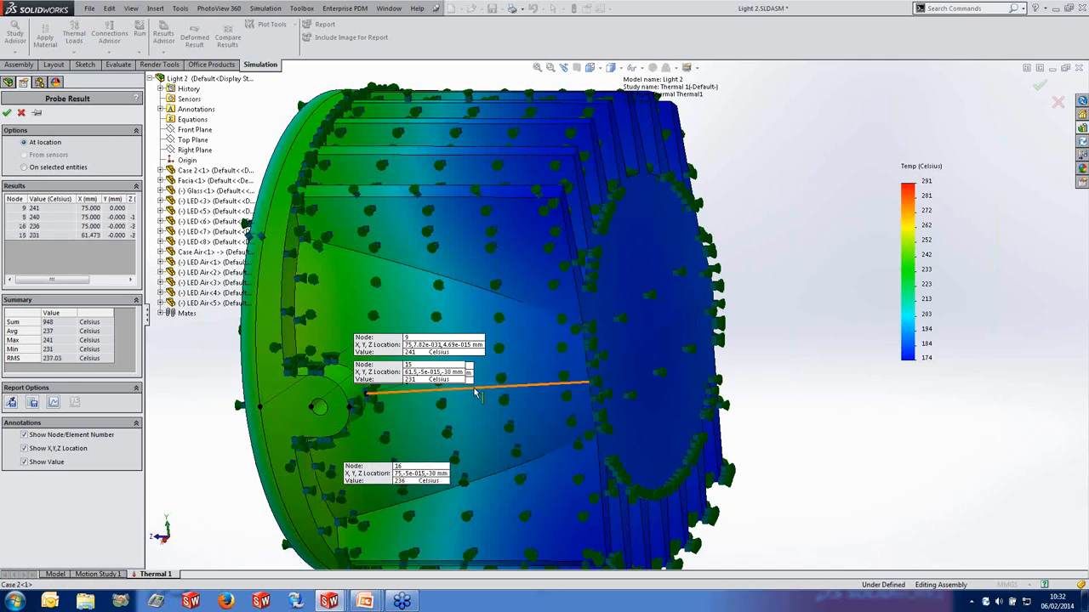
click(464, 388)
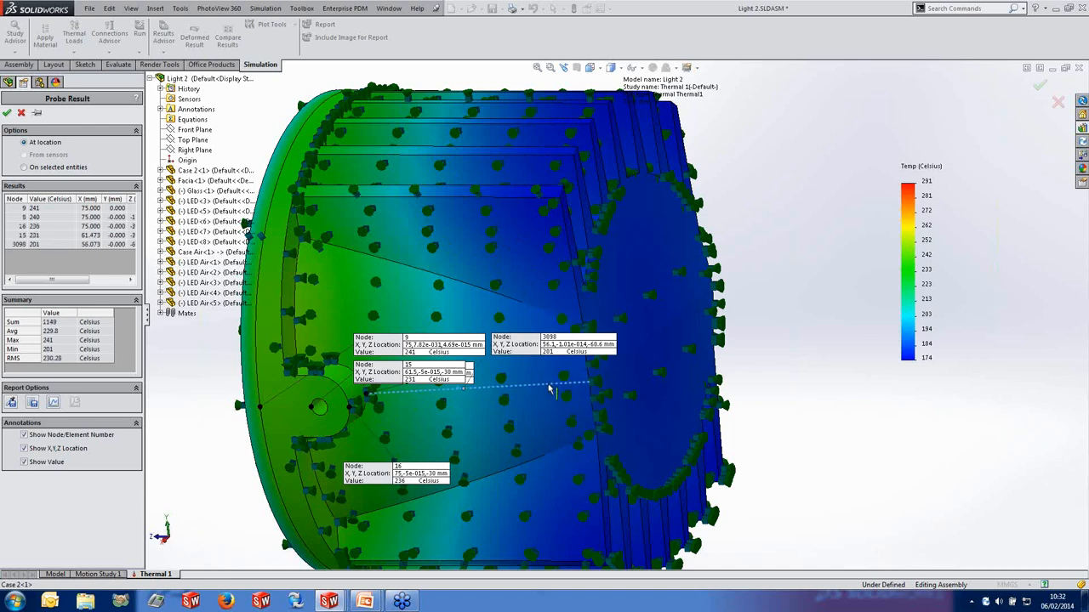
click(547, 384)
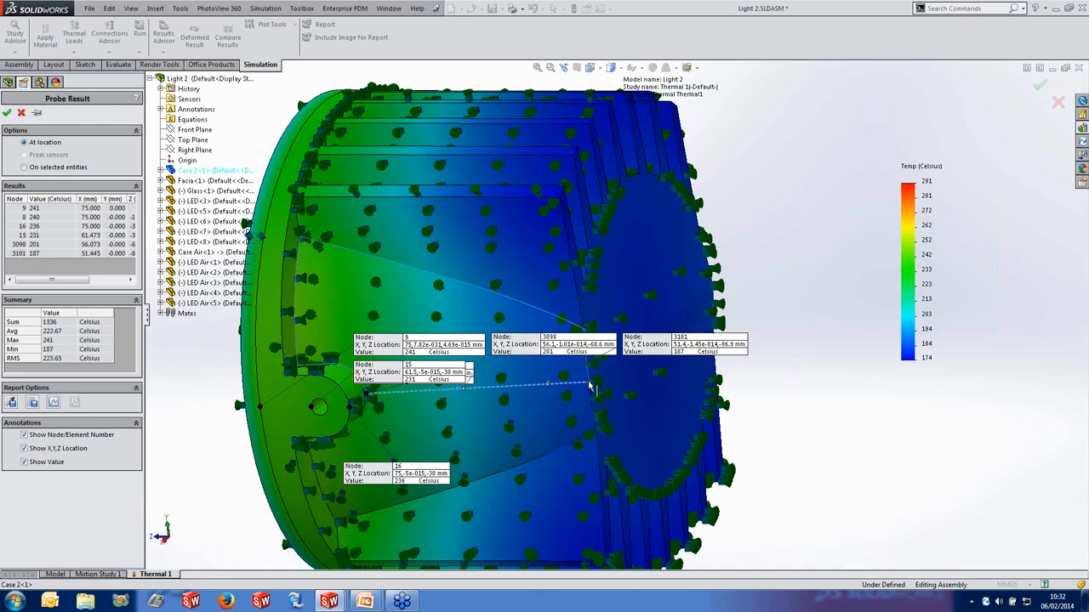
click(589, 383)
Graph the probed temperatures by node to examine the drop along the case, and close the graph and the probe results.
click(53, 403)
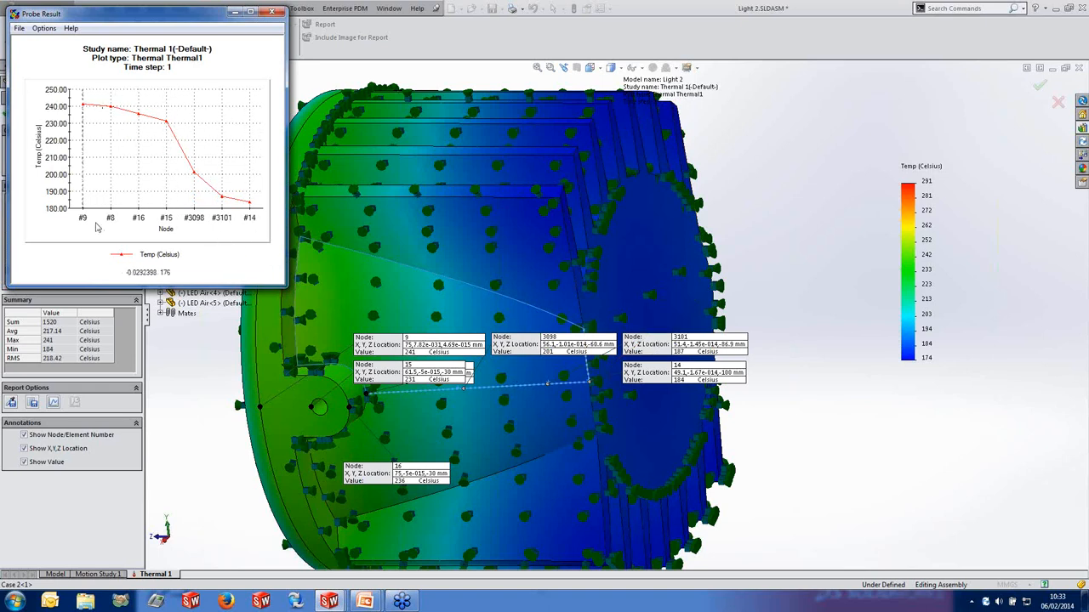
click(271, 12)
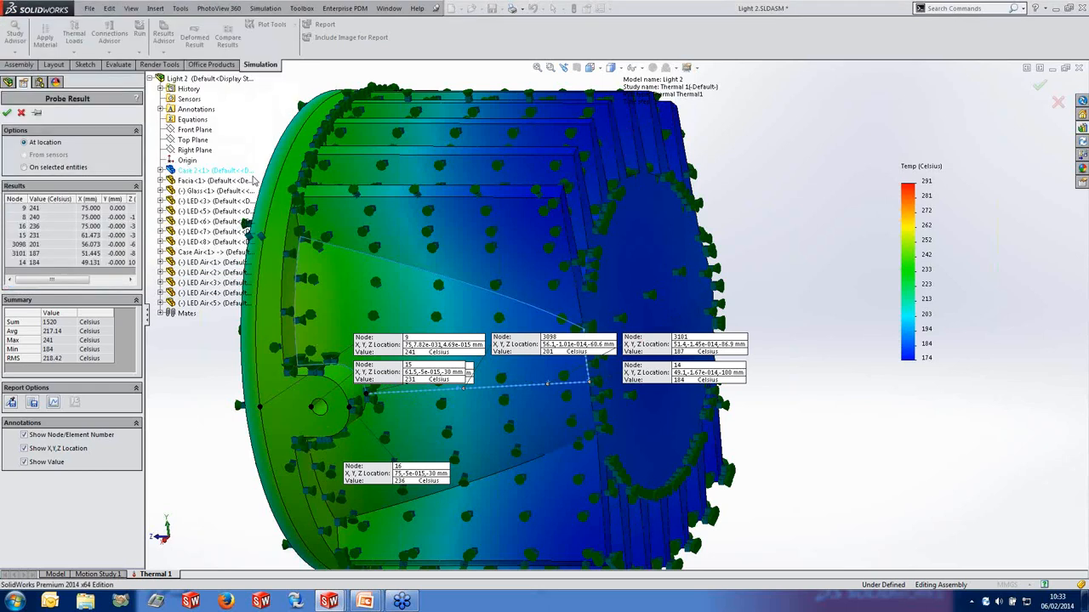
click(7, 112)
scroll(646, 400, up, 5)
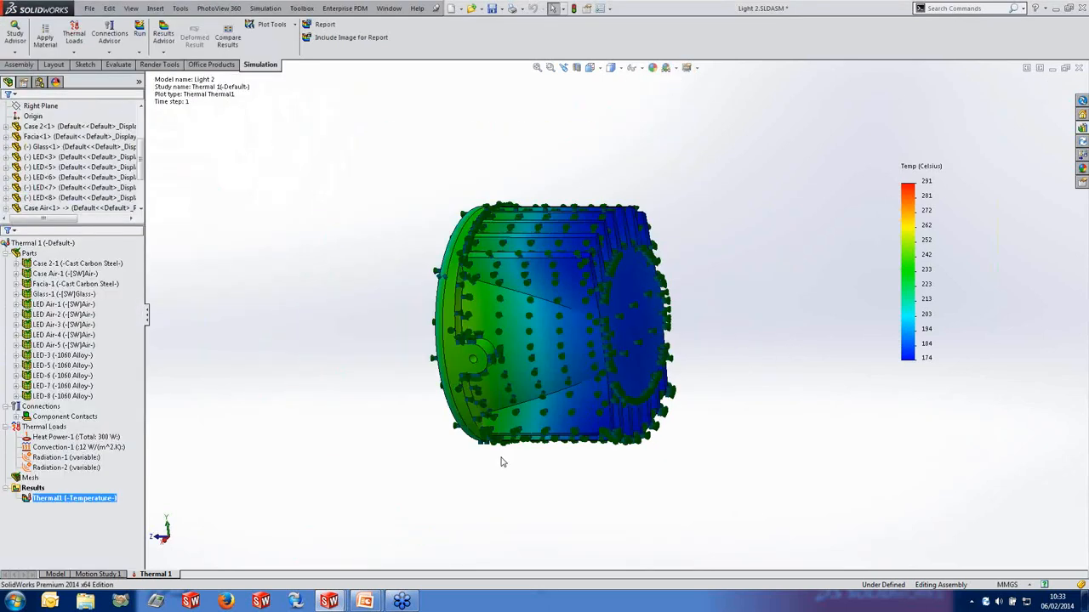
middle_drag(501, 457, 668, 303)
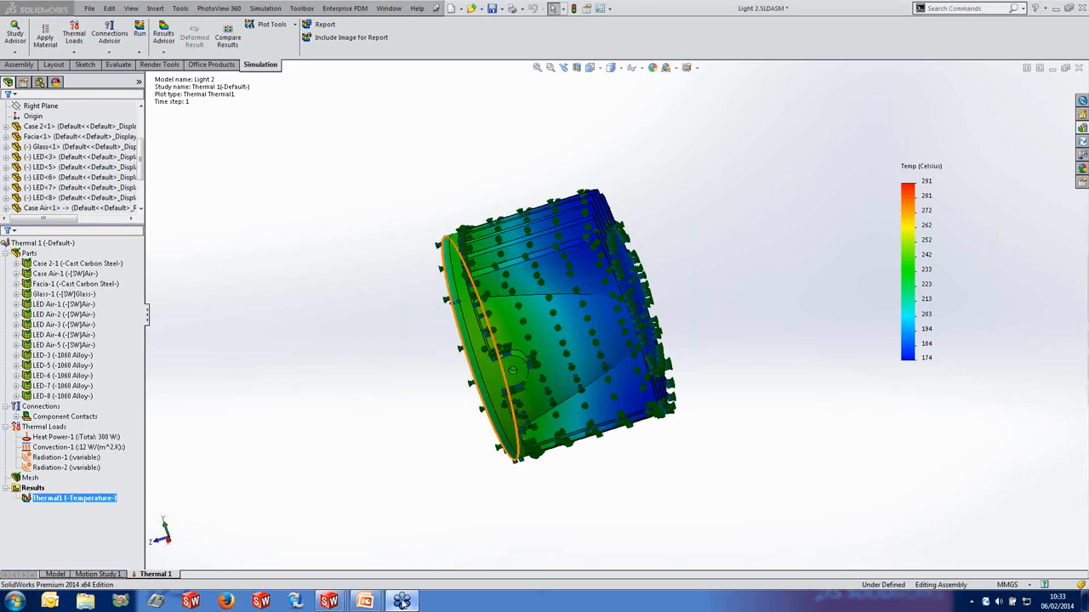
Switch to the running PowerPoint slide show and display the closing "Thank you for attending" slide.
mouse_move(366, 601)
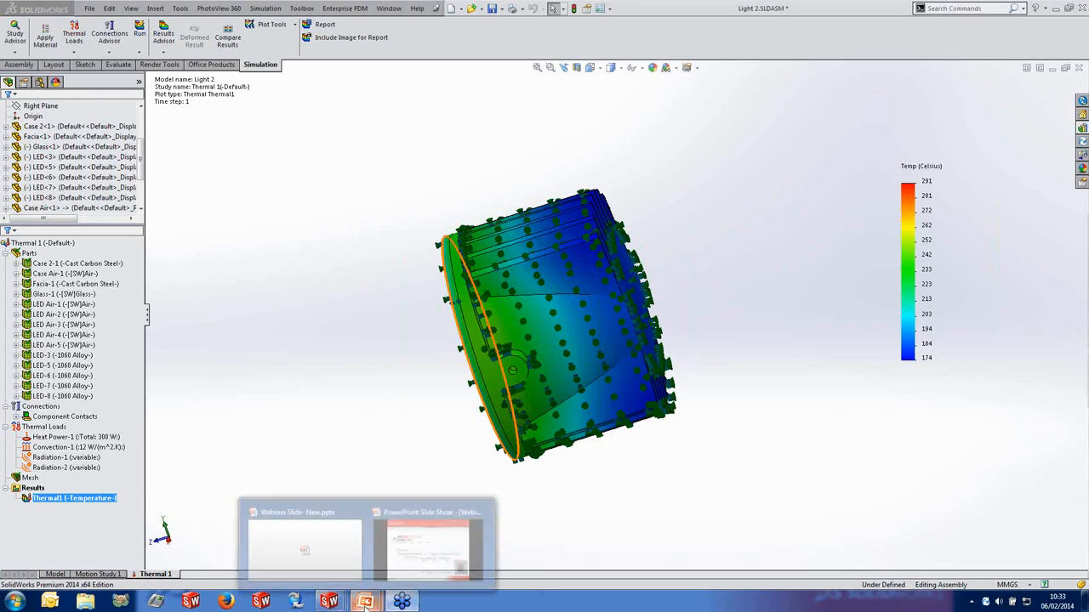
click(435, 555)
click(651, 472)
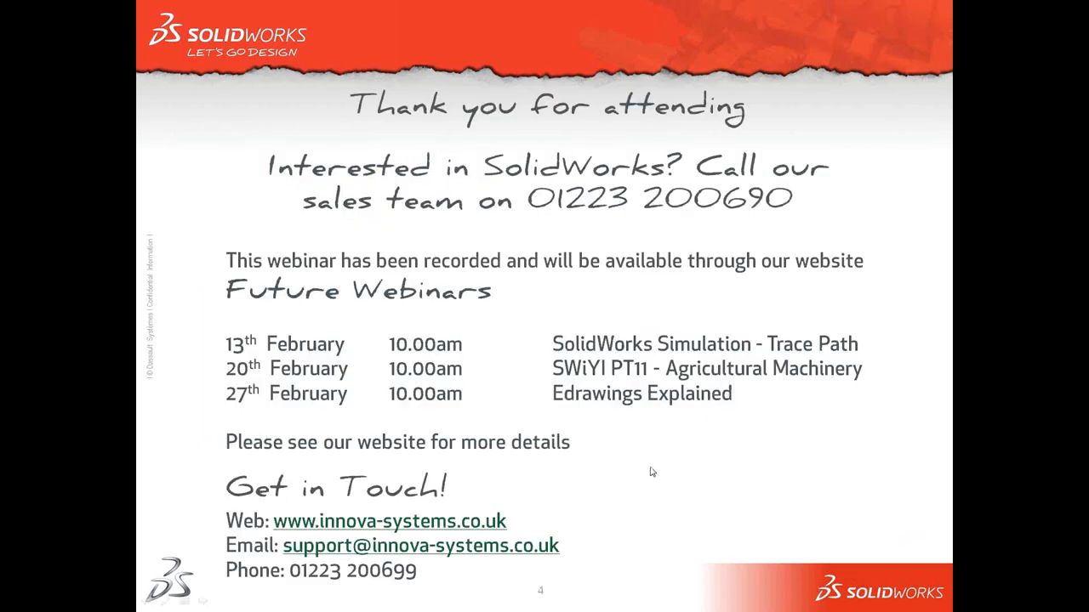